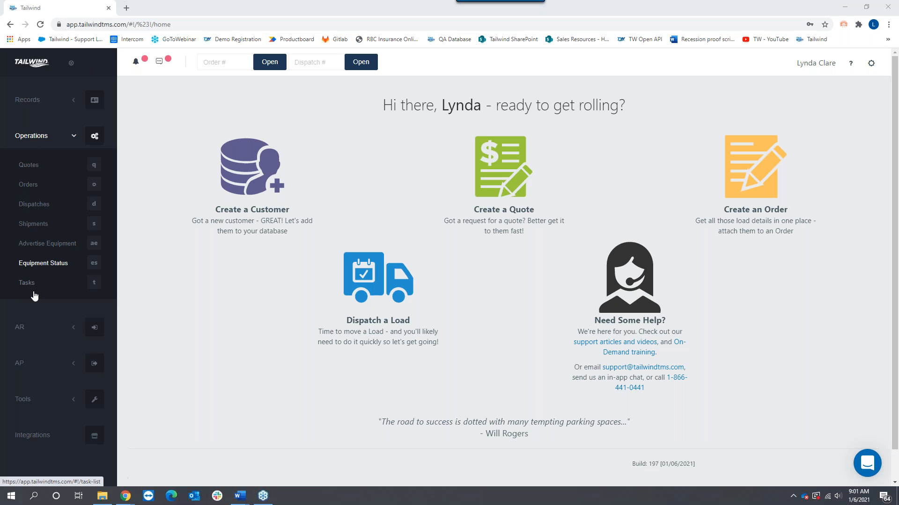
Step: Open the quote list and view the existing Acme quote at the head of the list
click(37, 168)
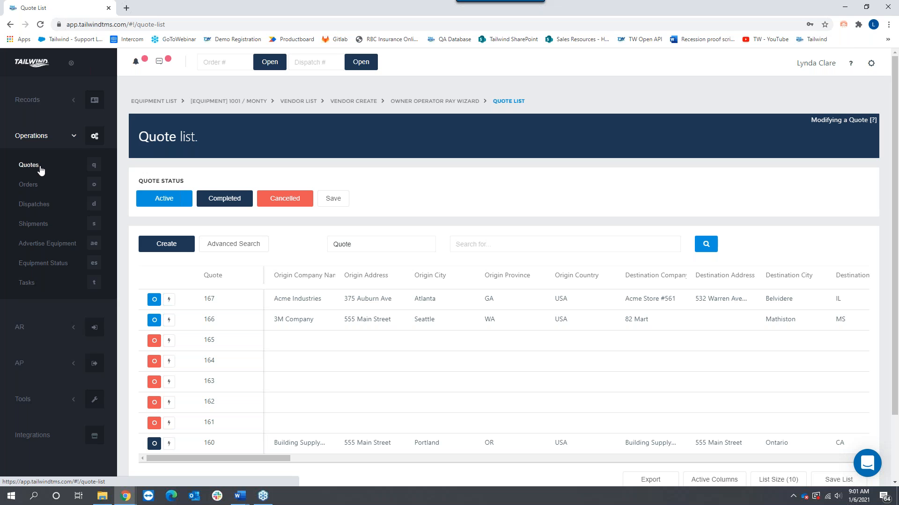
click(154, 300)
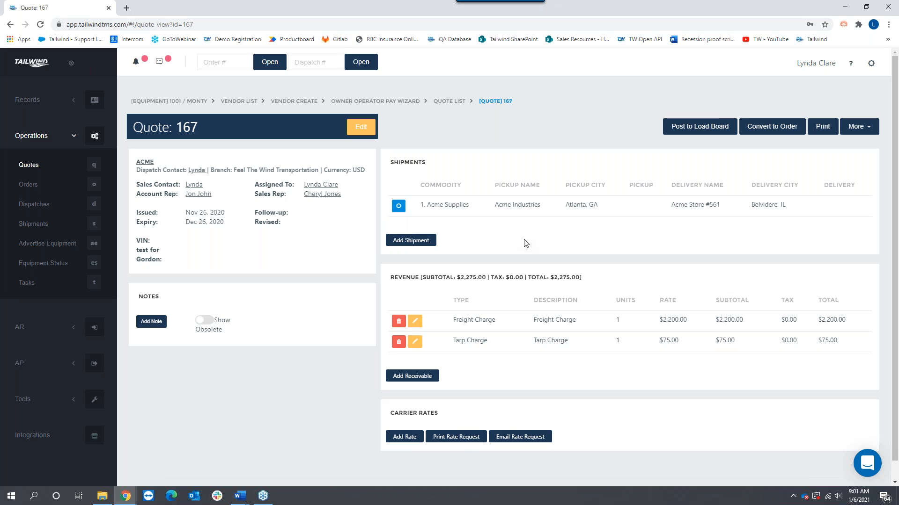
double_click(178, 129)
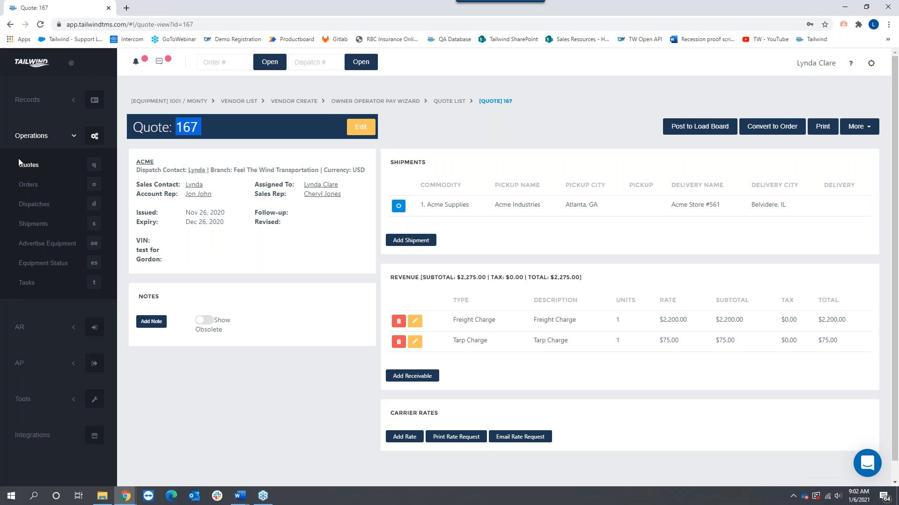
Step: Start a new quote from the quote list and choose Imperial Glass as its customer
click(37, 165)
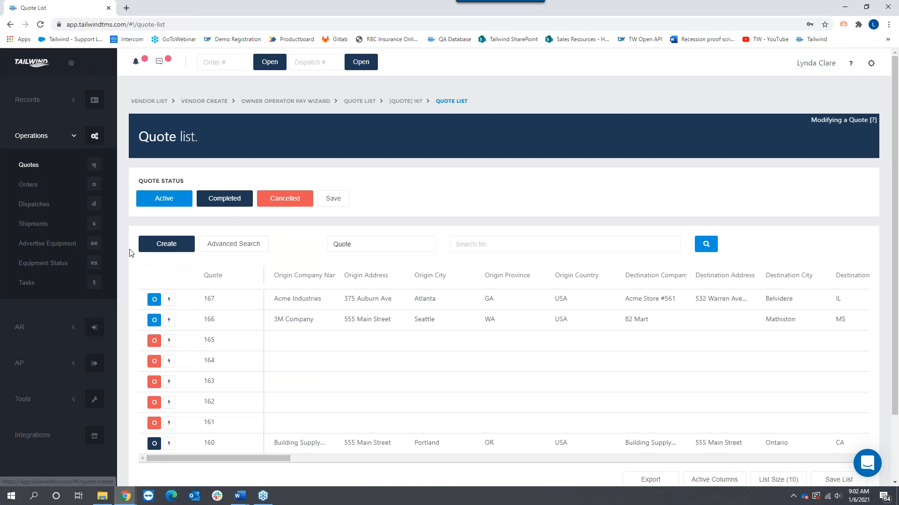
click(167, 245)
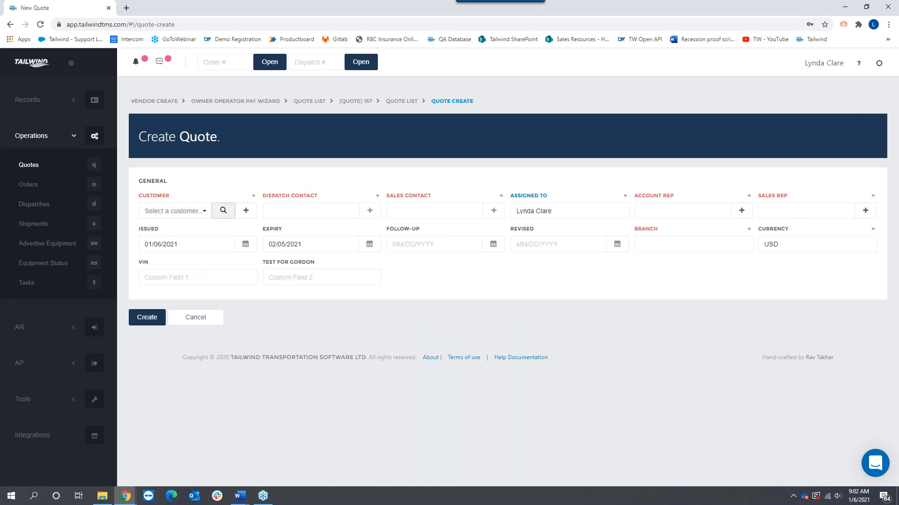
click(182, 214)
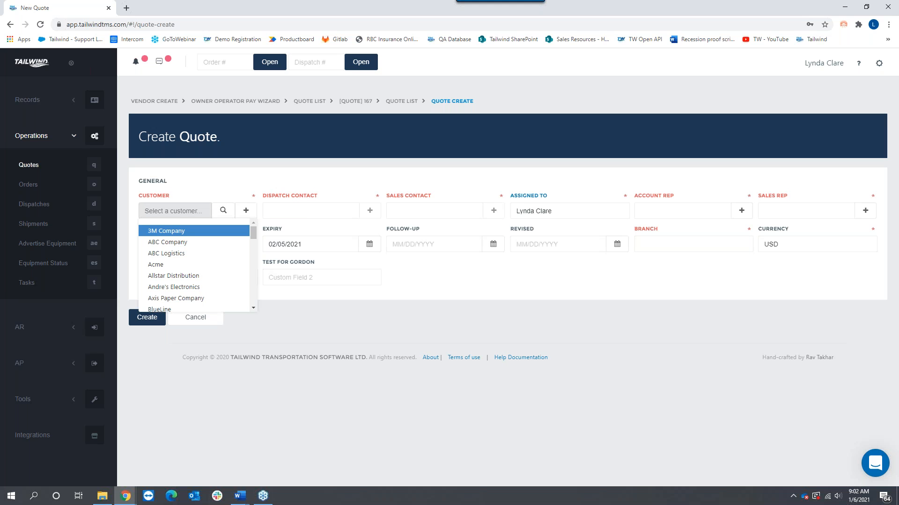
mouse_move(255, 234)
mouse_down()
mouse_move(248, 292)
mouse_move(253, 237)
mouse_up()
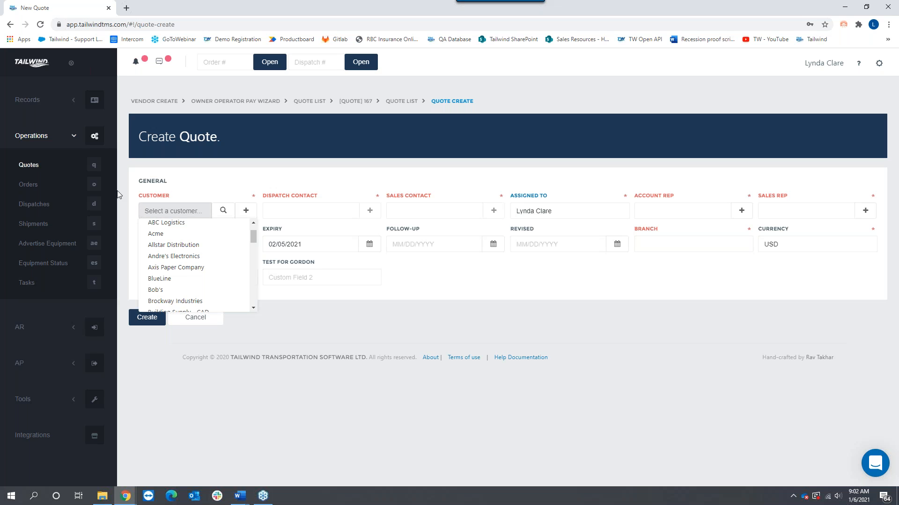
text(Imp)
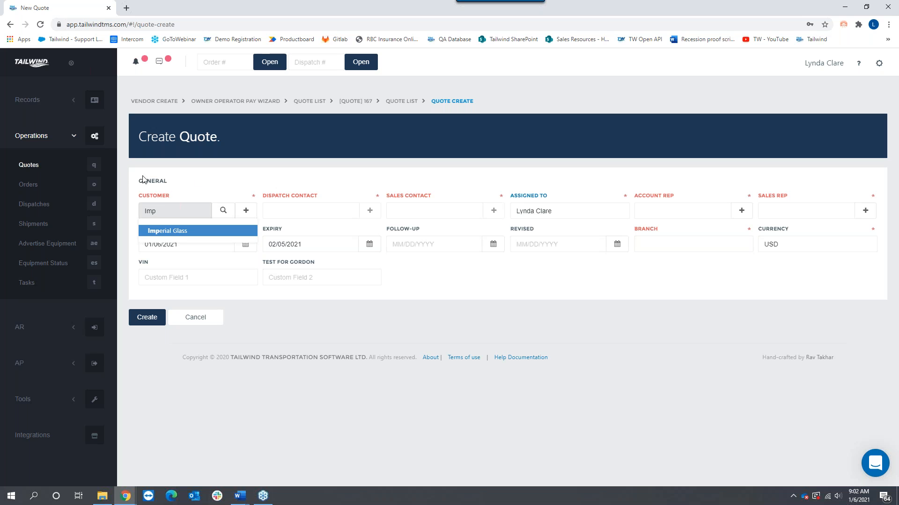
click(164, 235)
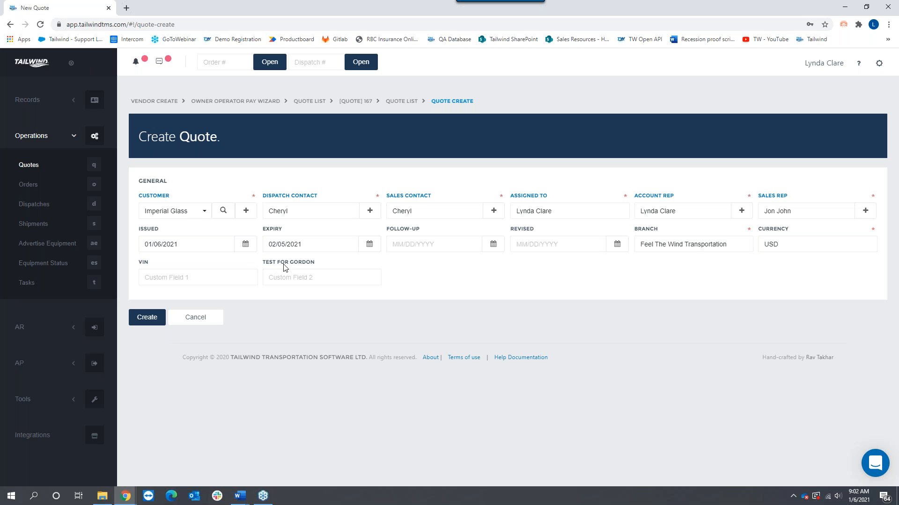
Step: Check the new quote's dispatch contact and assigned user, and assign a different account rep
click(305, 215)
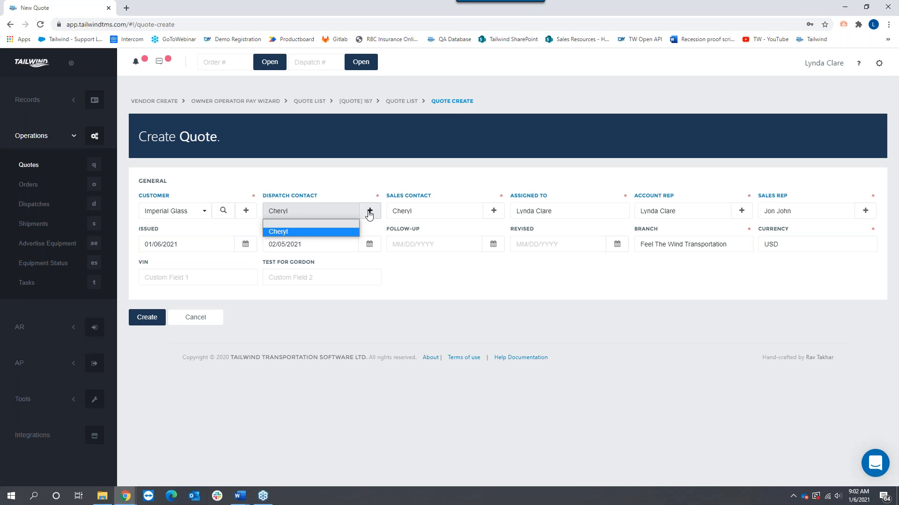
click(293, 211)
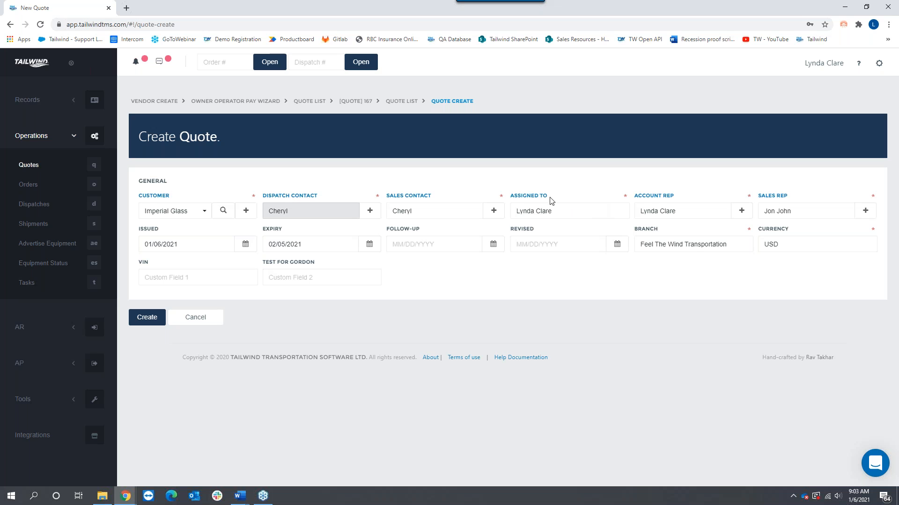
drag(546, 196, 511, 198)
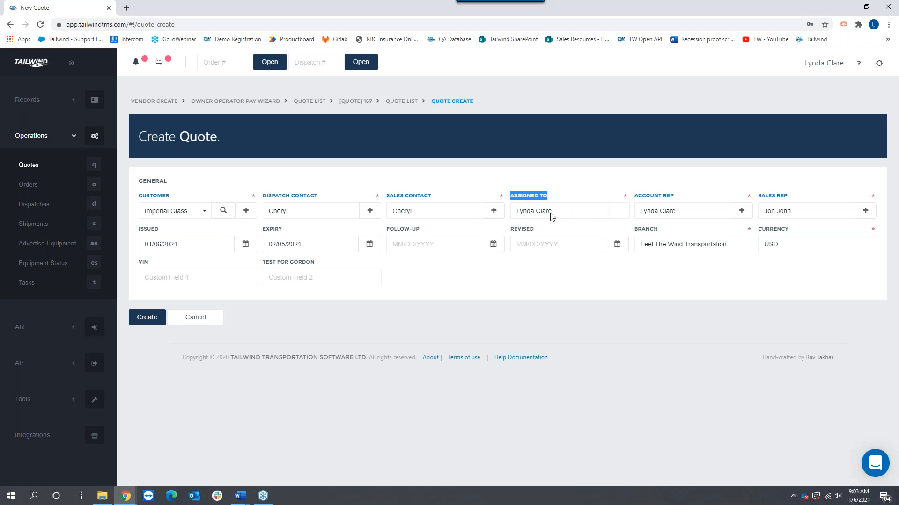
drag(845, 65, 809, 71)
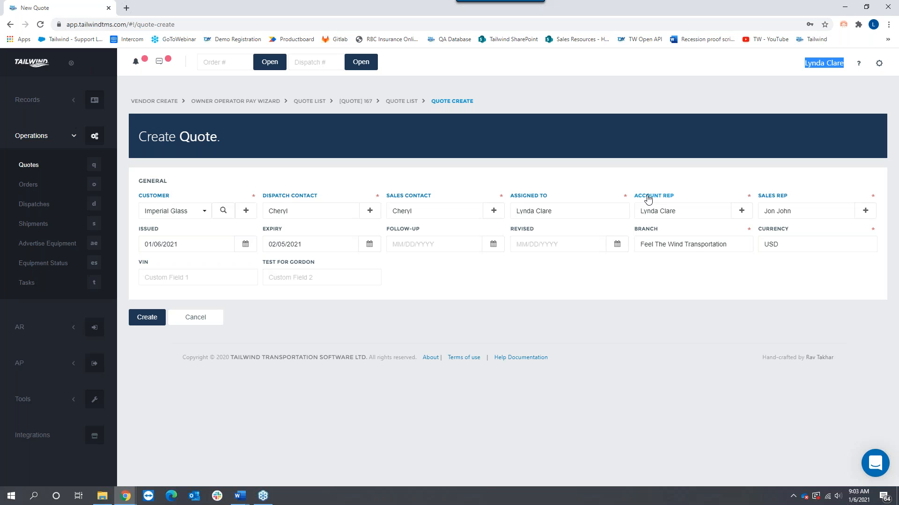
click(701, 212)
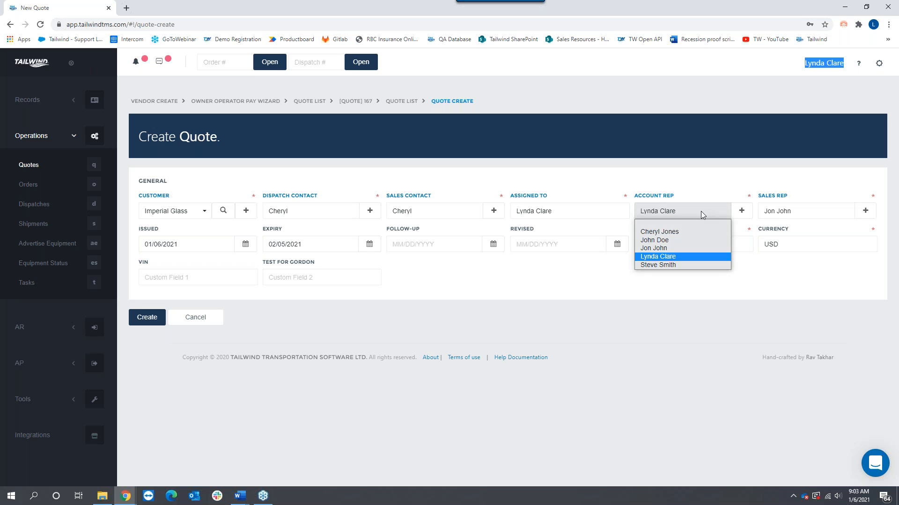
click(674, 249)
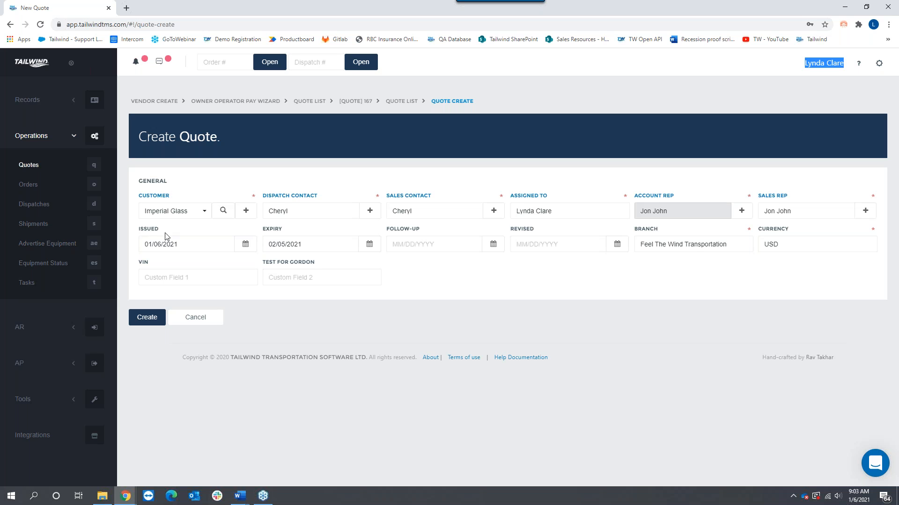
Step: Examine the quote's issued, expiry, follow-up and revised dates, and its two custom fields
drag(165, 233, 139, 233)
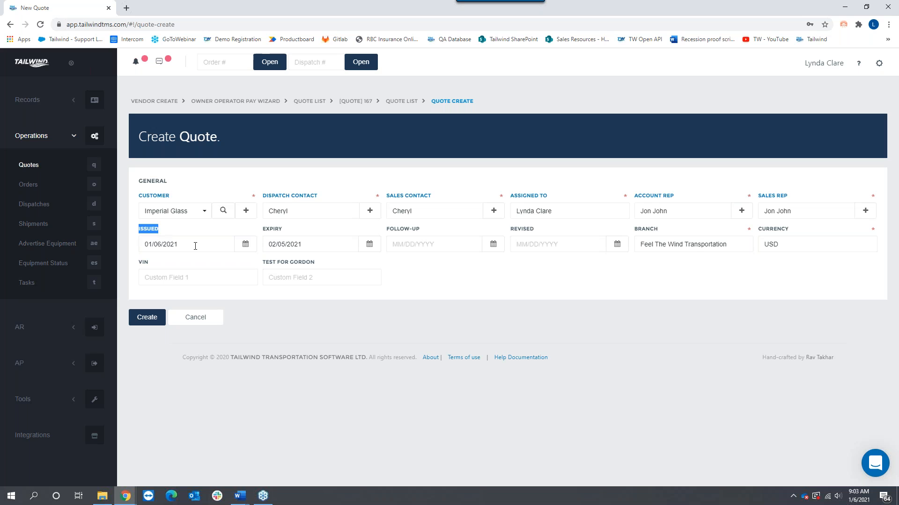
drag(282, 229, 260, 238)
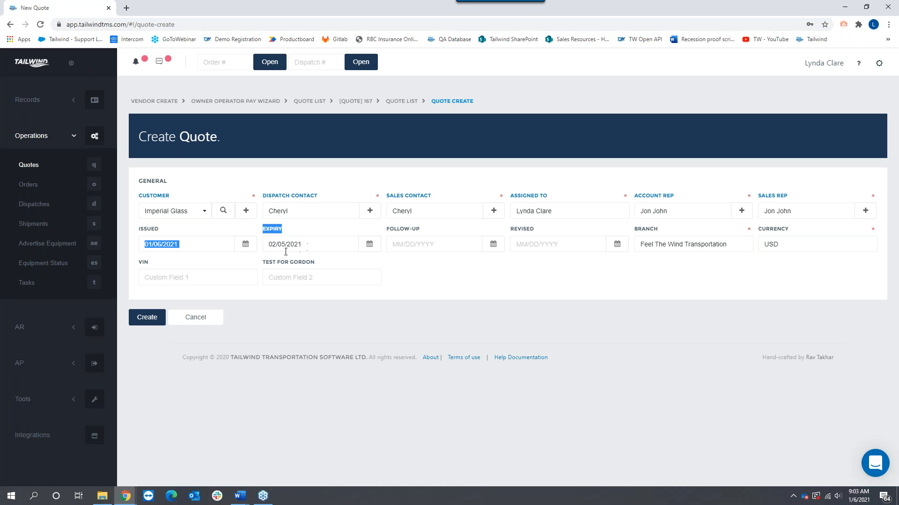
click(321, 247)
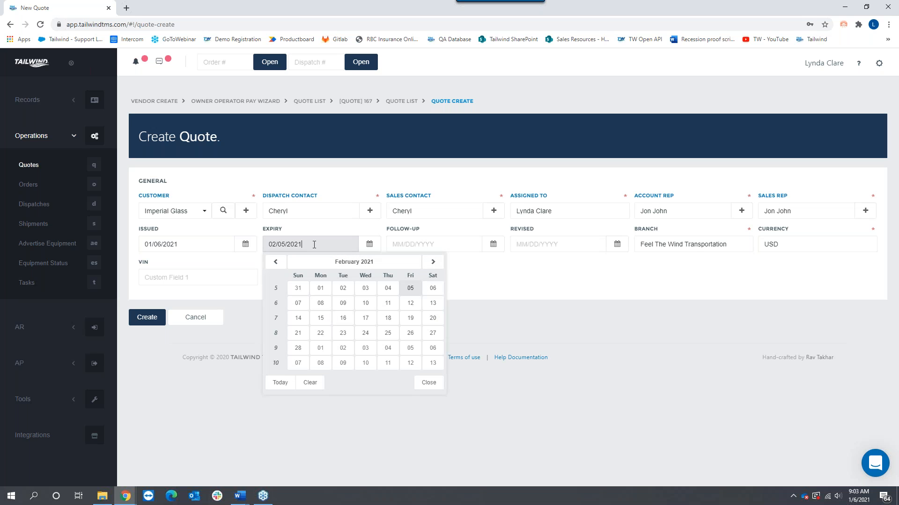
click(429, 382)
click(413, 240)
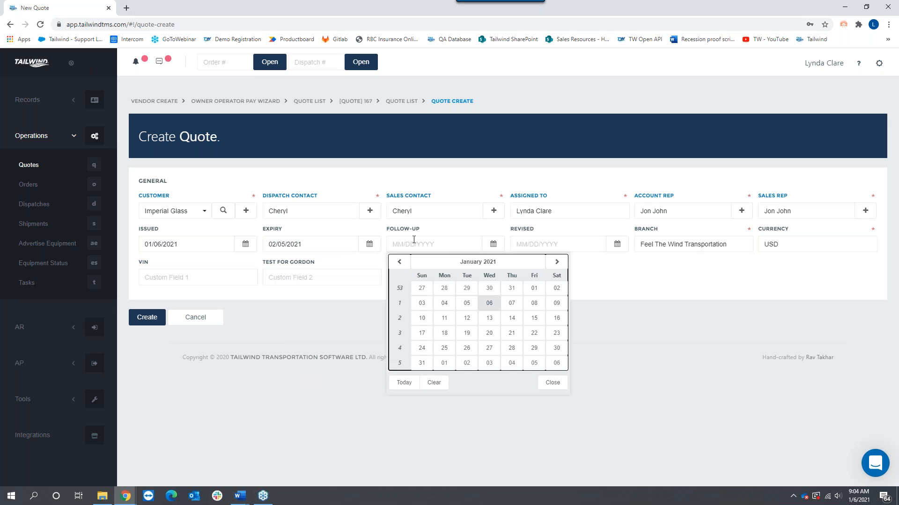
click(448, 228)
click(559, 244)
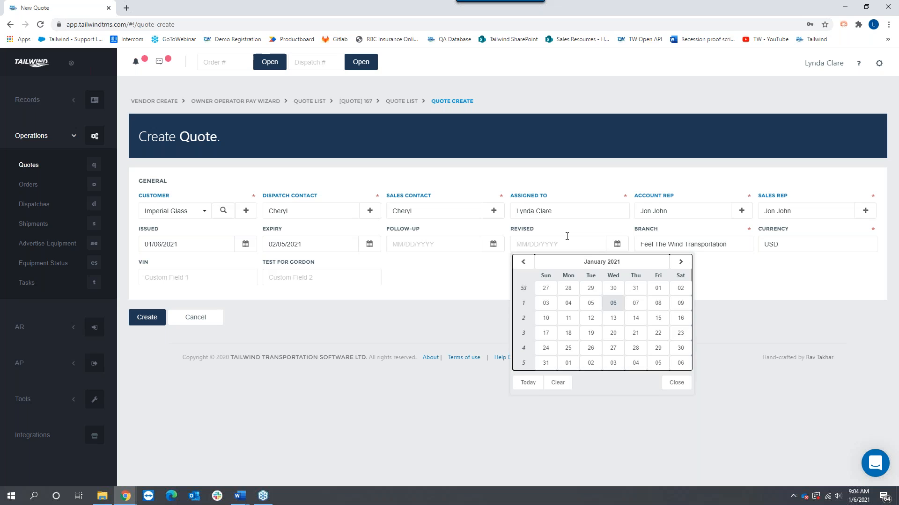
click(571, 234)
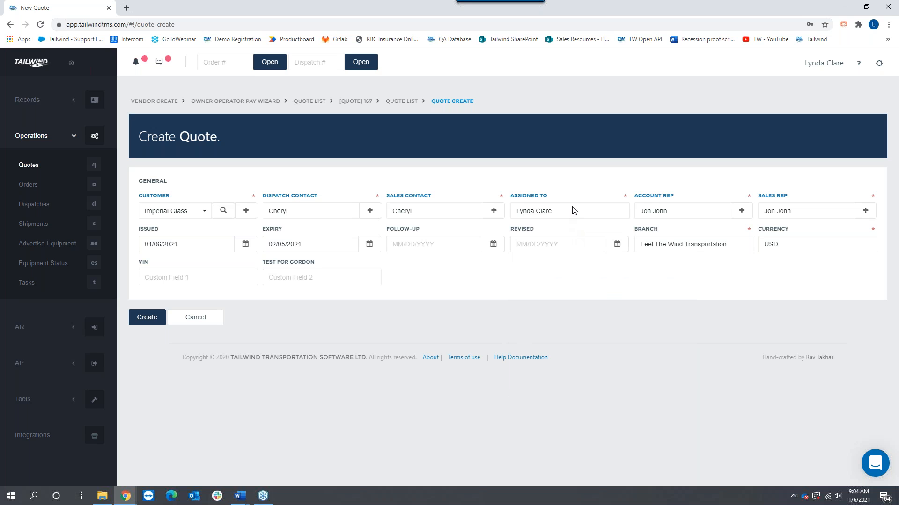
drag(154, 263, 136, 265)
drag(315, 263, 177, 285)
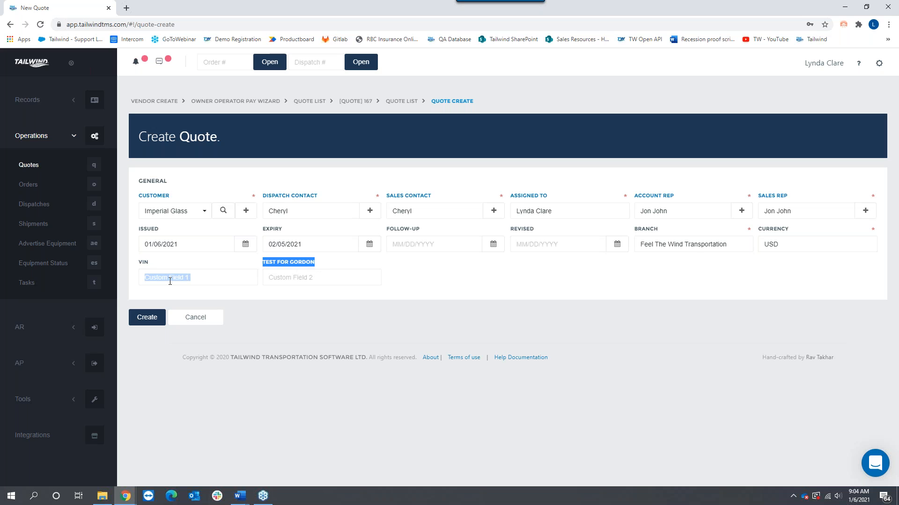
Step: Create the Imperial Glass quote and start adding a shipment to it
click(153, 319)
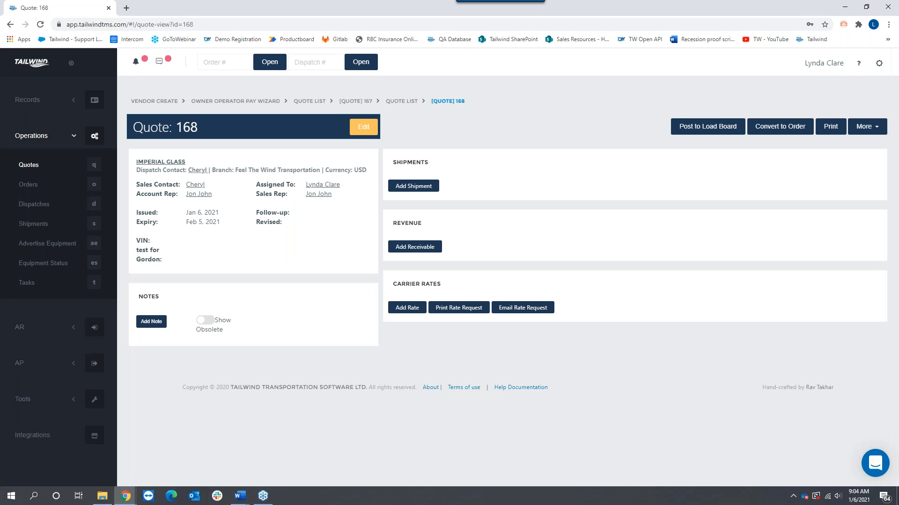
drag(176, 127, 202, 128)
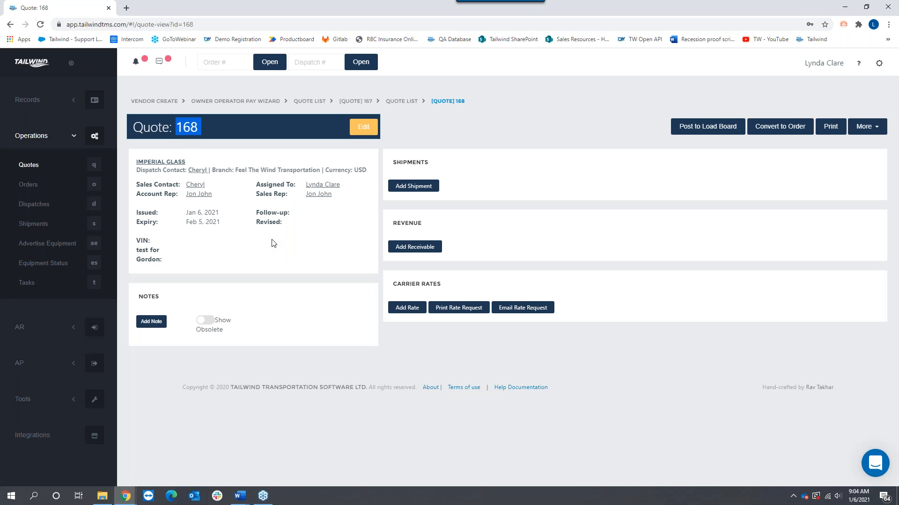
drag(432, 164, 390, 164)
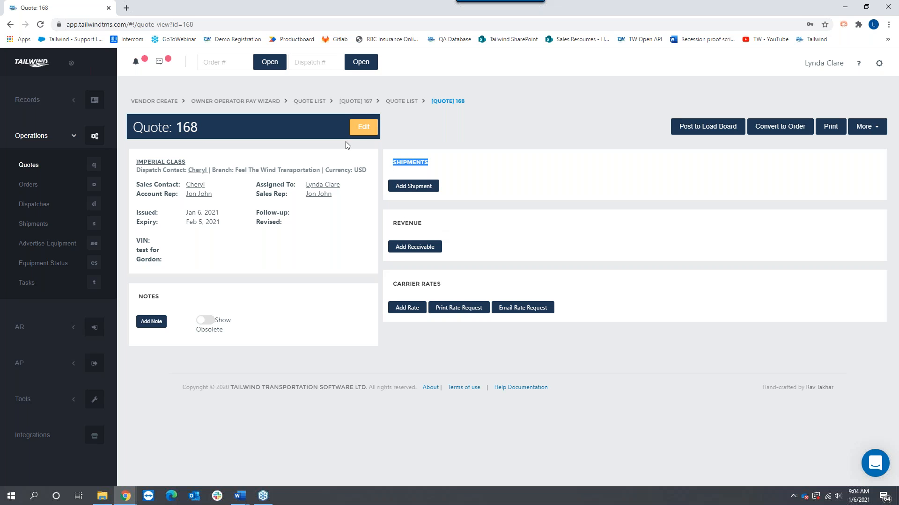
click(407, 187)
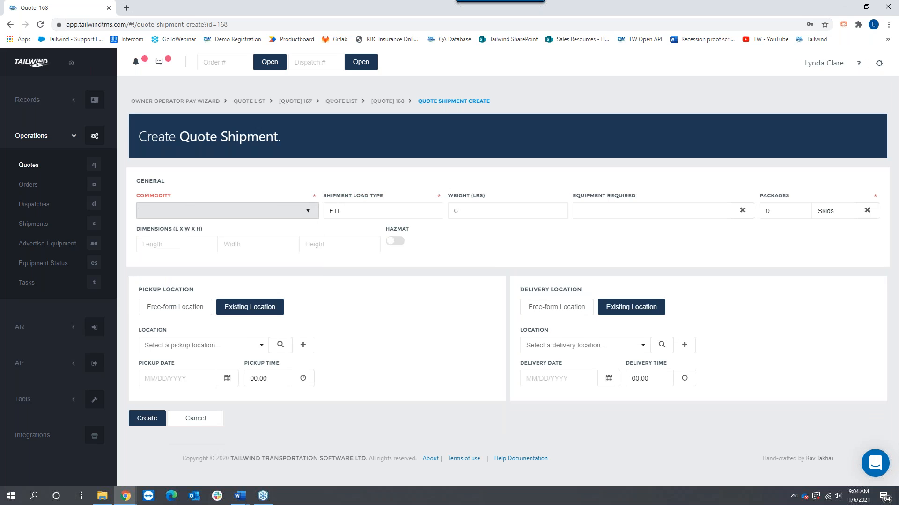
Step: Try Appliances as the shipment's commodity, and clear the entry again
text(ap)
click(160, 232)
click(193, 209)
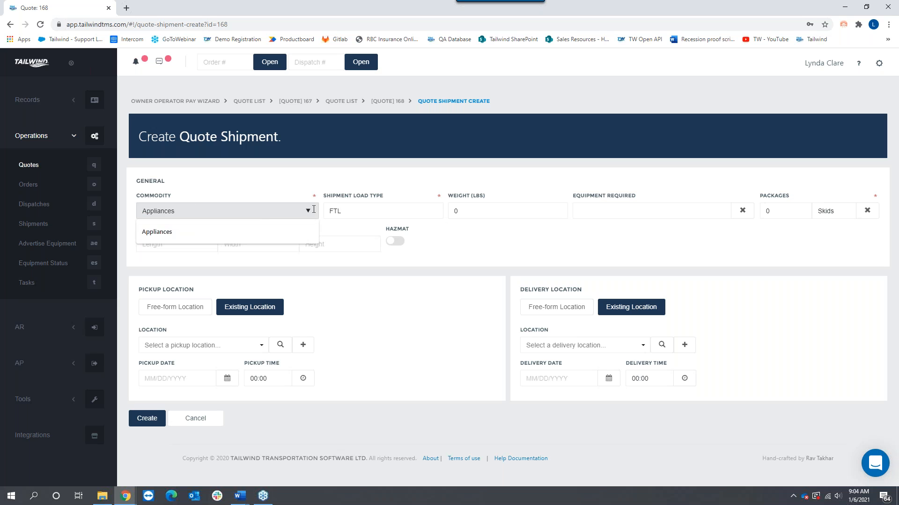
key(ctrl+a)
key(BackSpace)
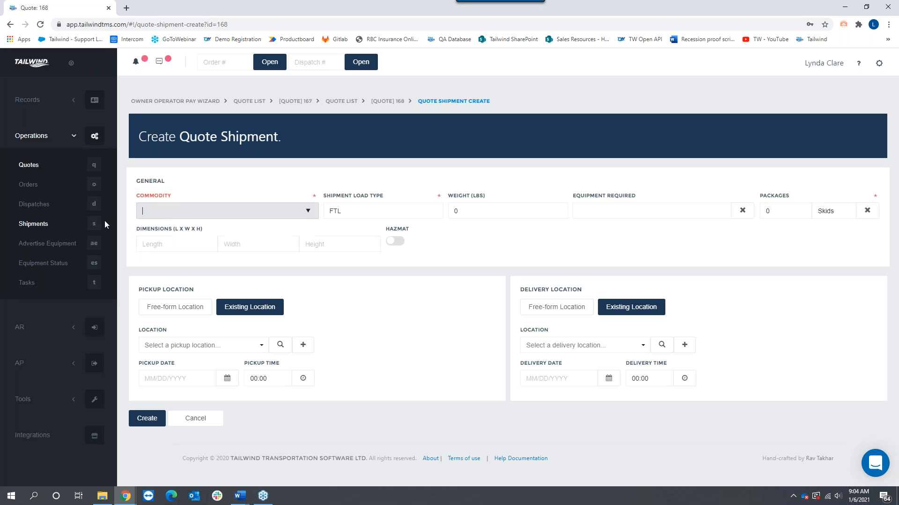
Step: Set the shipment's commodity to Glass and its load type to FTL
click(309, 211)
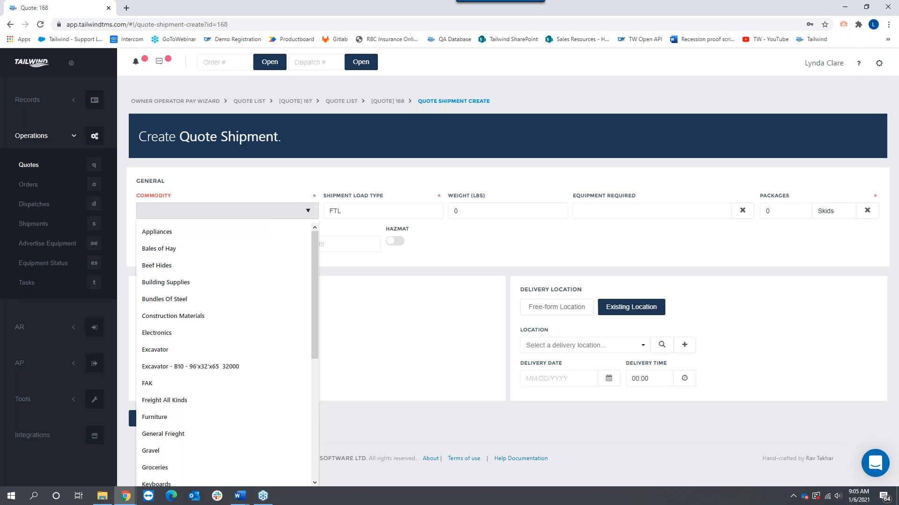
text(Glass)
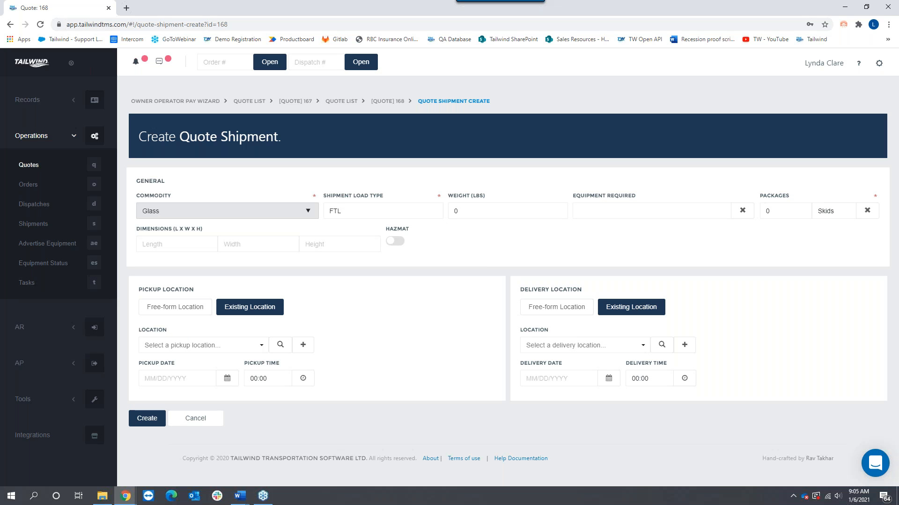
key(Tab)
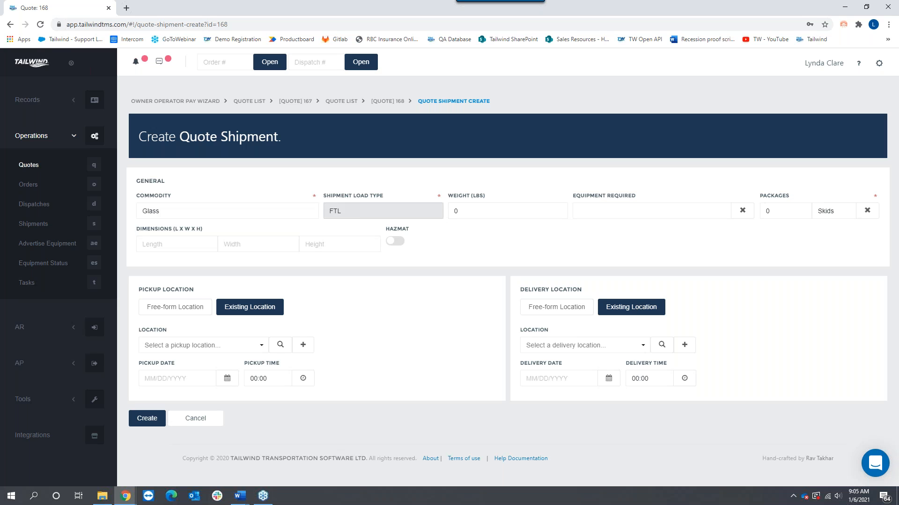
click(378, 211)
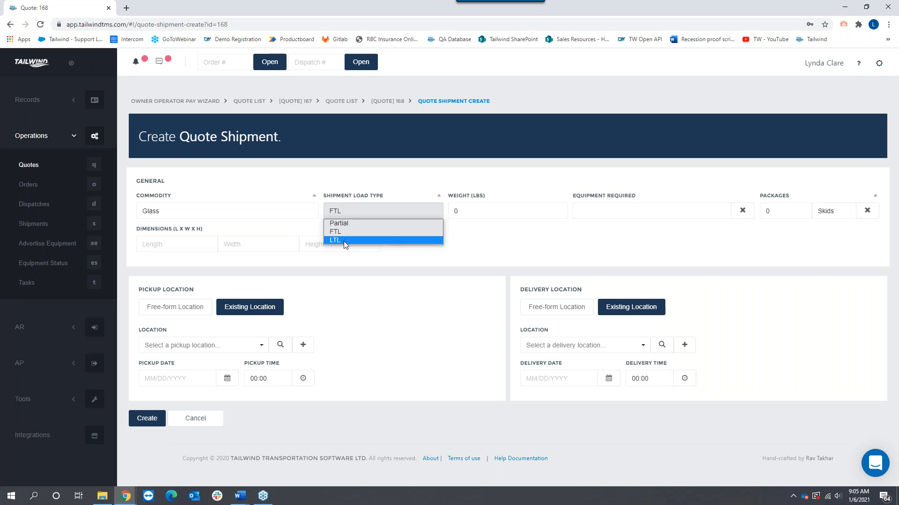
click(355, 212)
Step: Set the shipment's weight to 25000 lbs
click(470, 209)
key(ctrl+a)
text(25000)
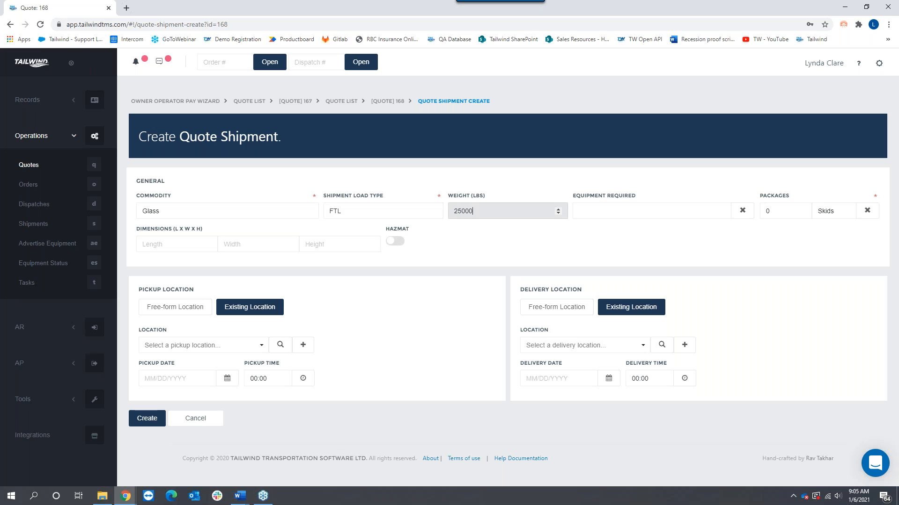
key(Tab)
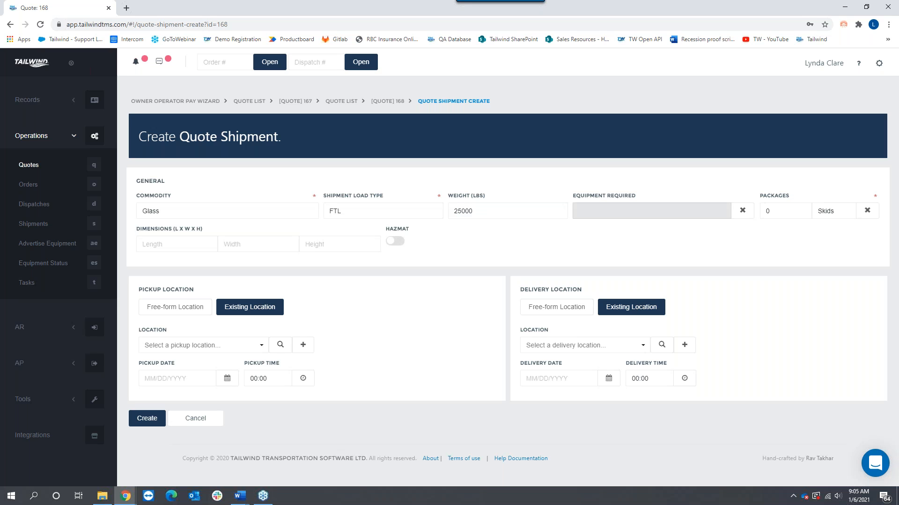
Step: Set the equipment required for the glass shipment to Flatdeck
key(f)
key(v)
key(b)
key(f)
click(637, 212)
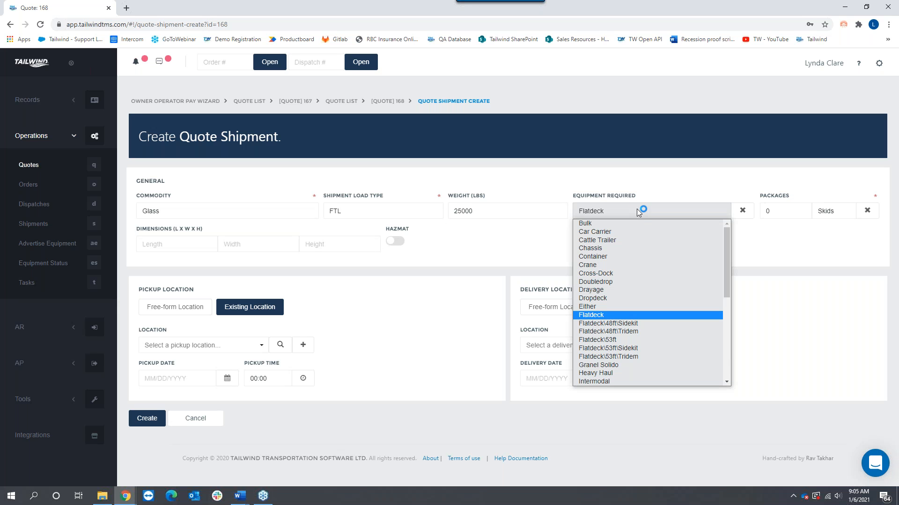
click(613, 212)
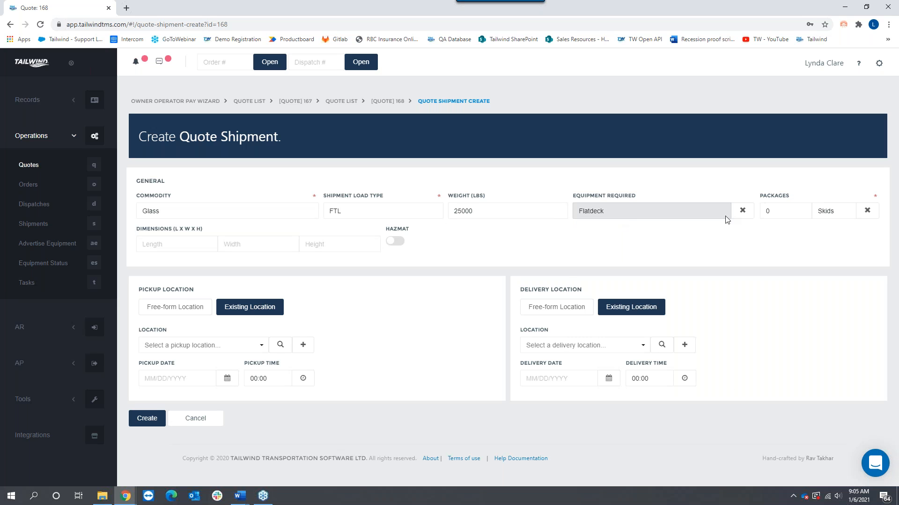
click(661, 247)
Step: Set the shipment's packages to 100 Sheets
key(Tab)
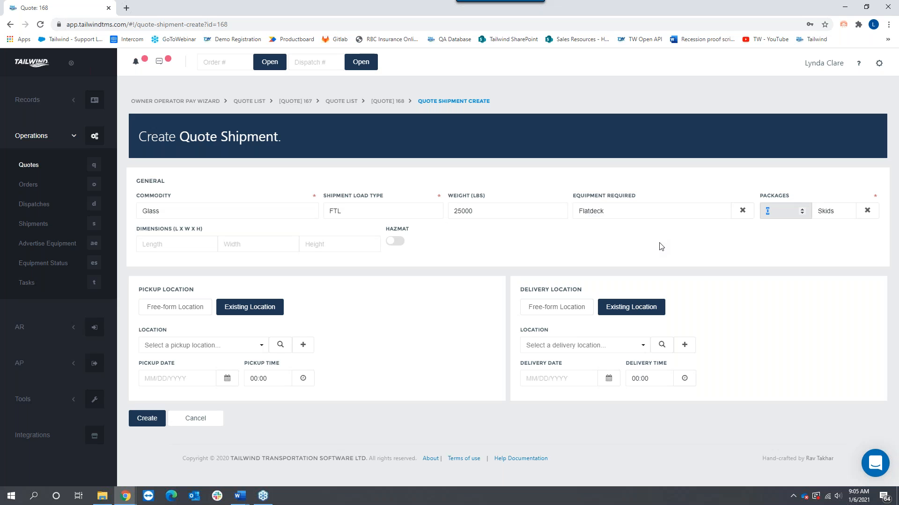
text(100)
key(Tab)
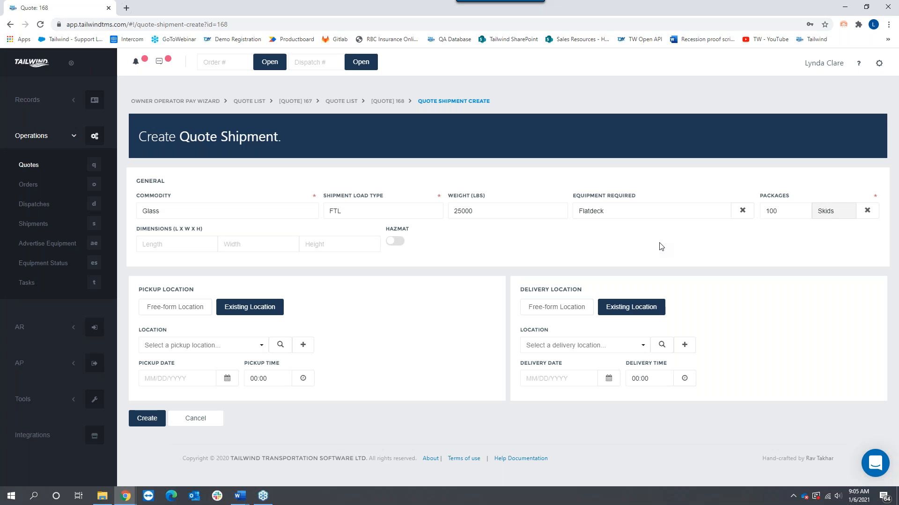
key(s)
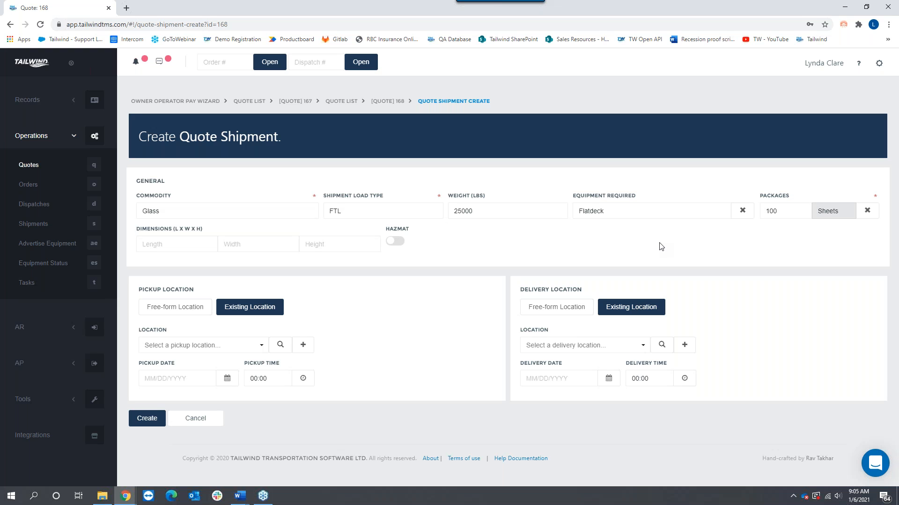
key(s)
key(s)
key(u)
key(s)
drag(197, 294, 138, 291)
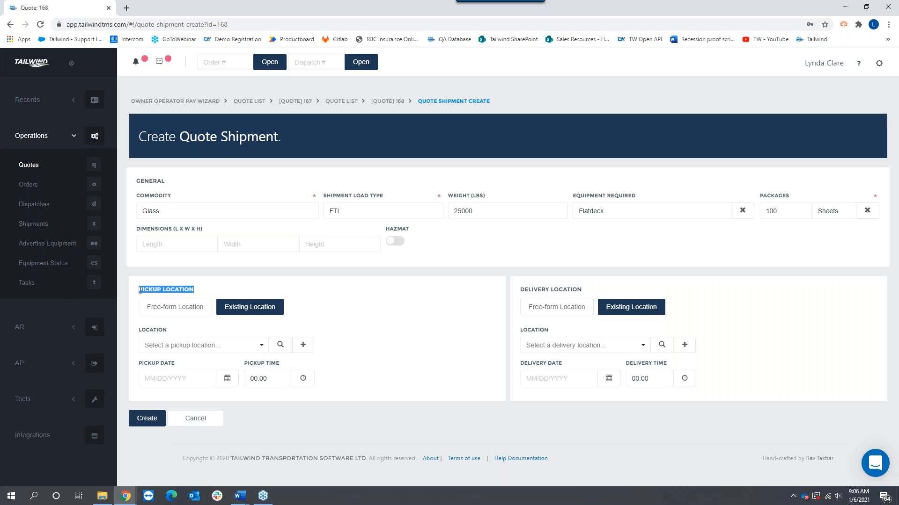
drag(579, 290, 520, 290)
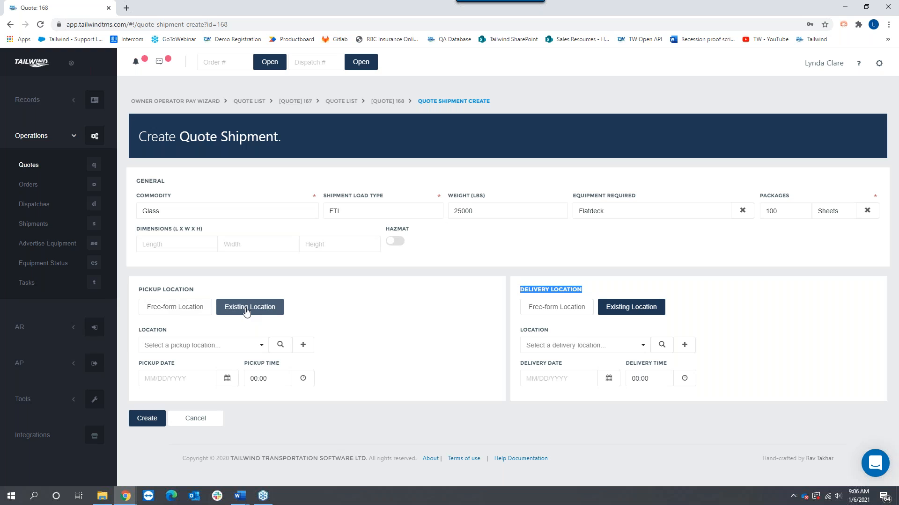
Step: Browse the existing pickup locations, search them for "acm" and clear the search again
click(253, 345)
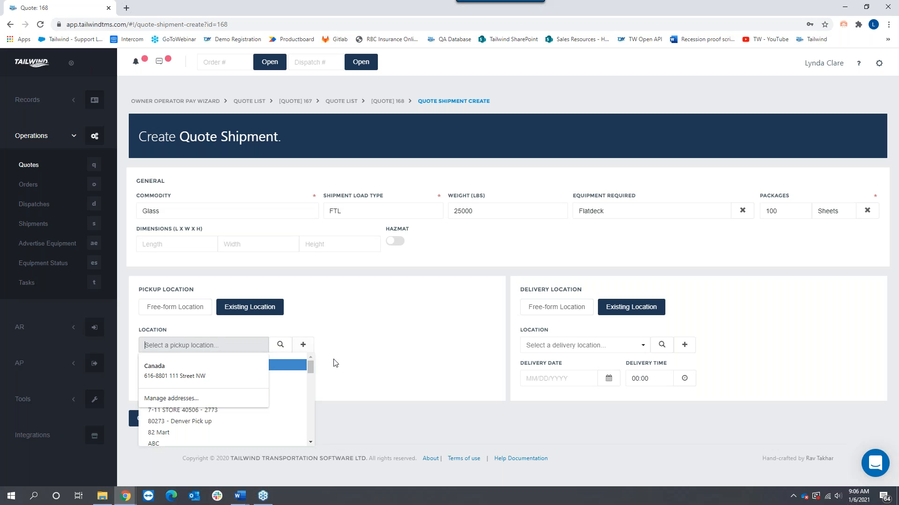
scroll(311, 369, down, 3)
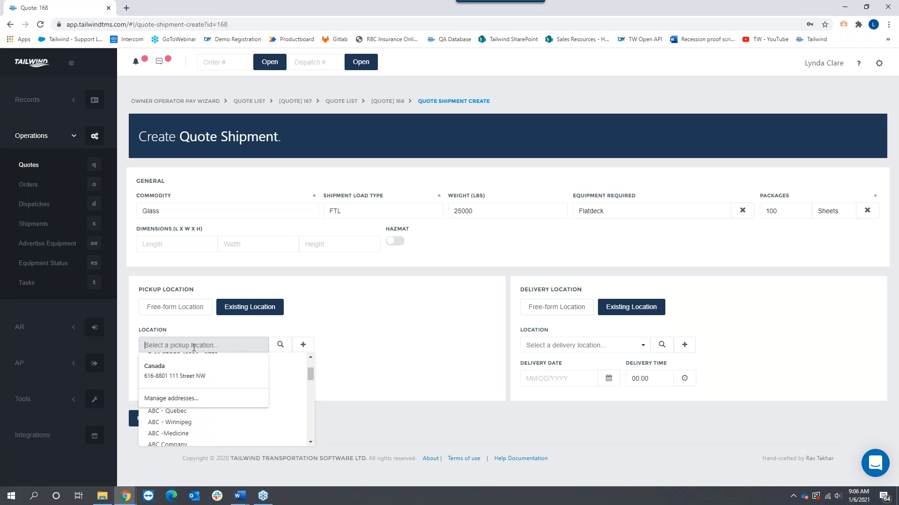
text(acm)
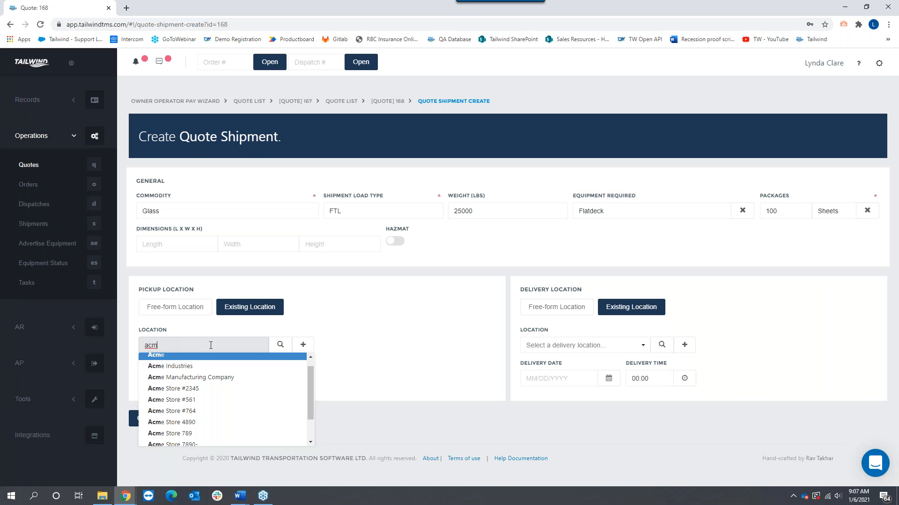
key(BackSpace)
key(BackSpace)
key(BackSpace)
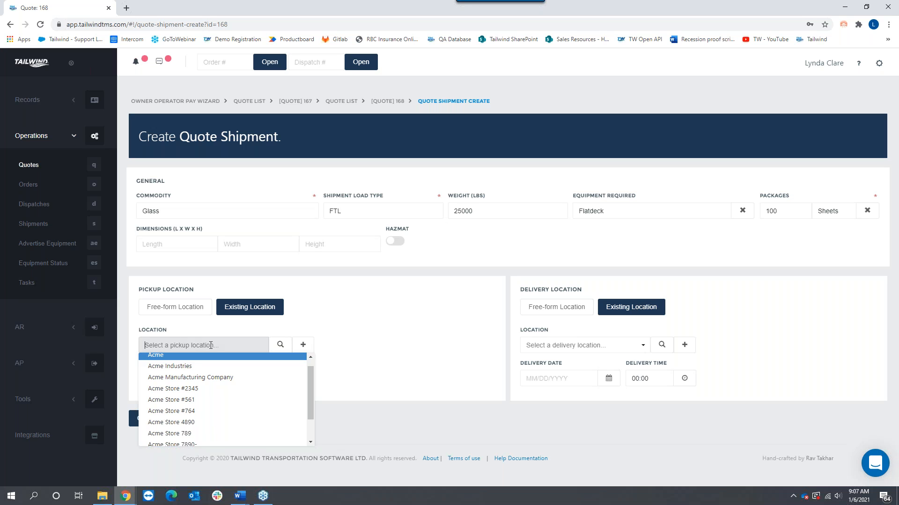
Step: Search the pickup locations for "im" and choose Imperial Warehouse as the pickup location
text(im)
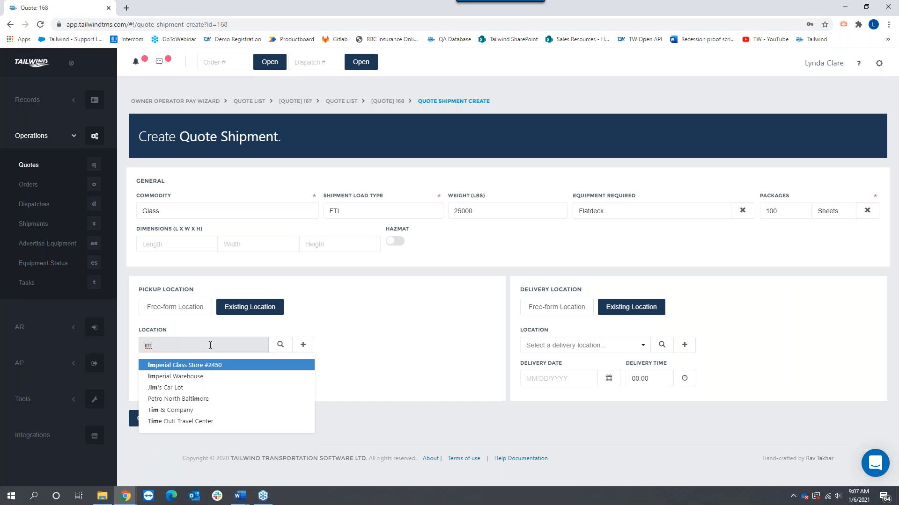
click(175, 377)
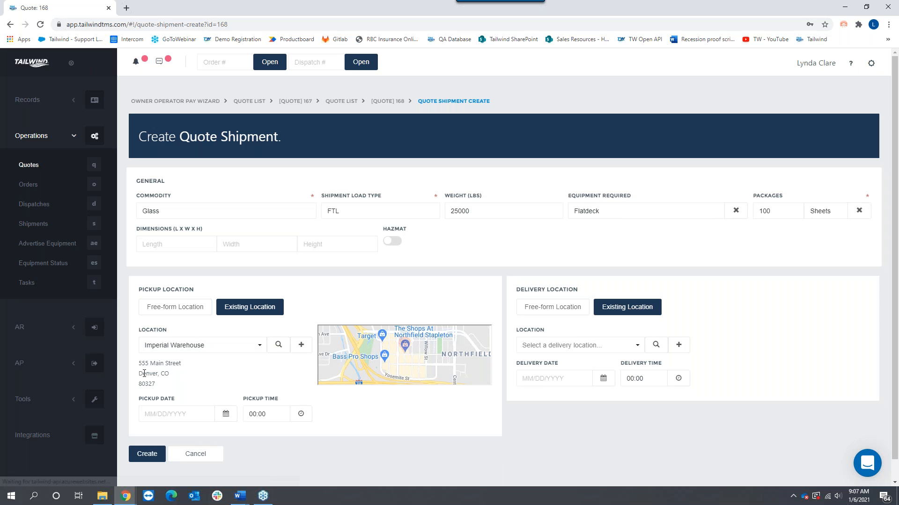
click(155, 414)
scroll(253, 414, down, 1)
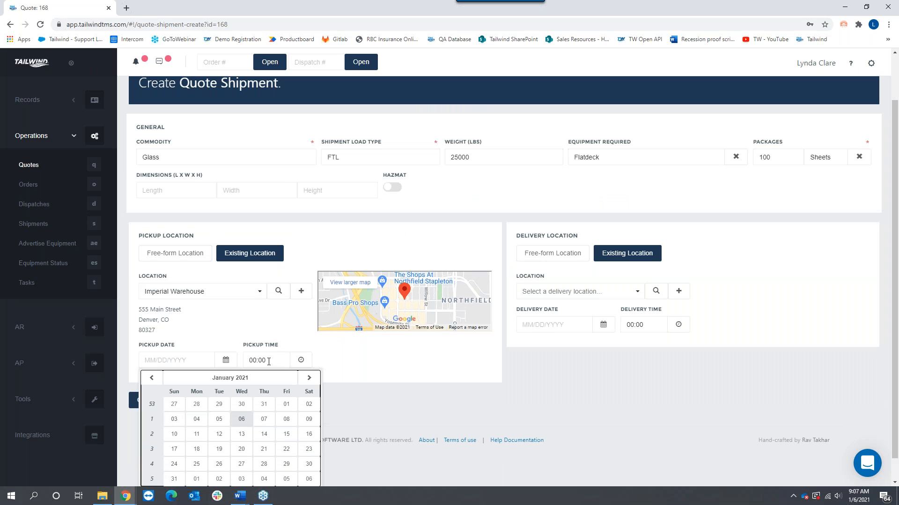
click(347, 370)
drag(174, 381, 135, 384)
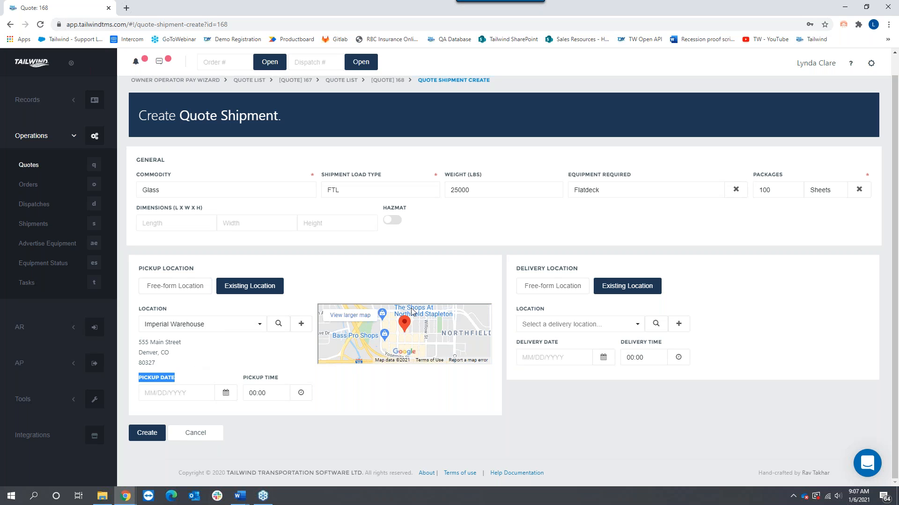
Step: Choose Imperial Glass Store #2450 as the existing delivery location and create the shipment
click(566, 324)
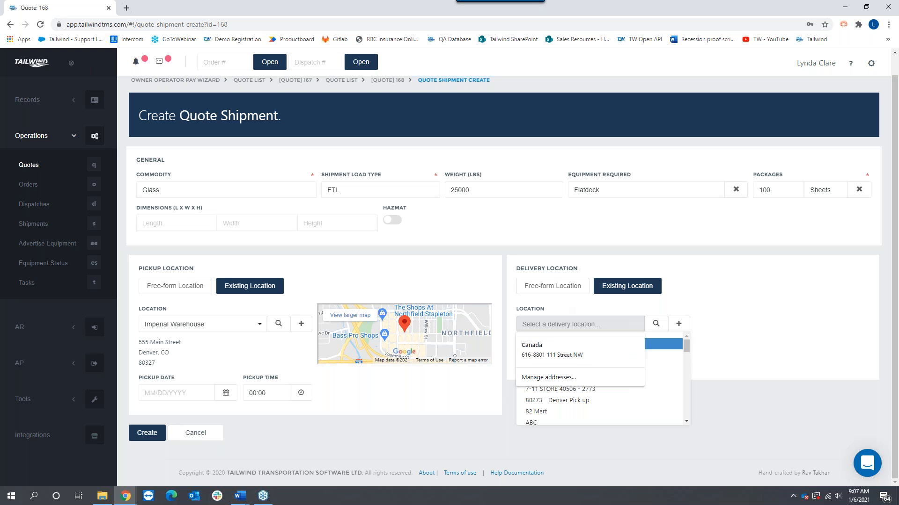
text(imp)
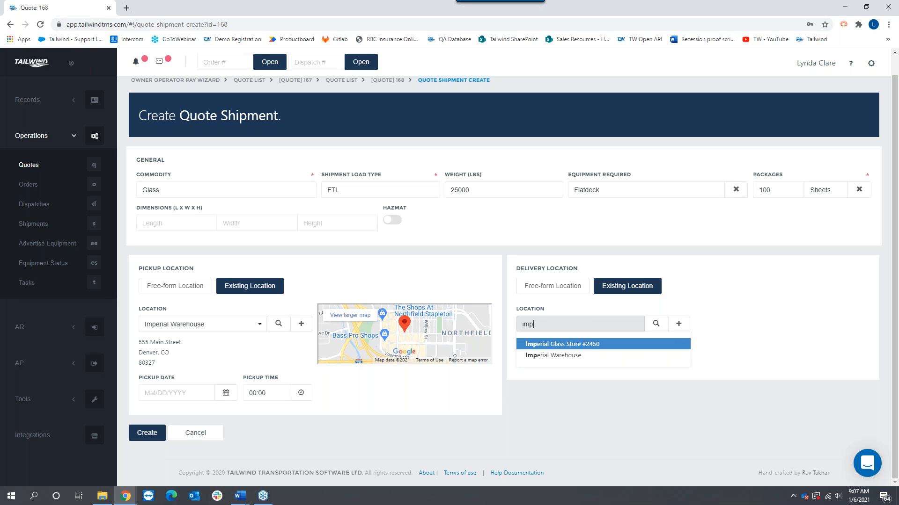
click(562, 345)
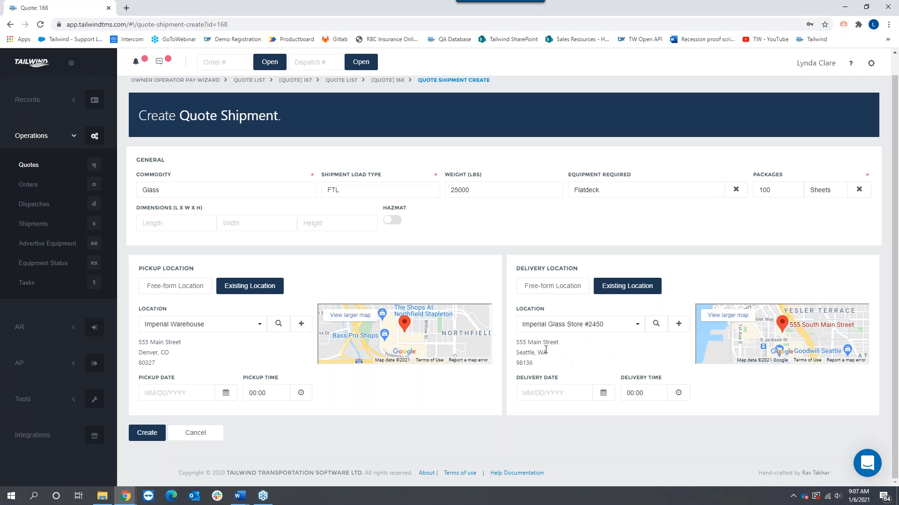
click(147, 431)
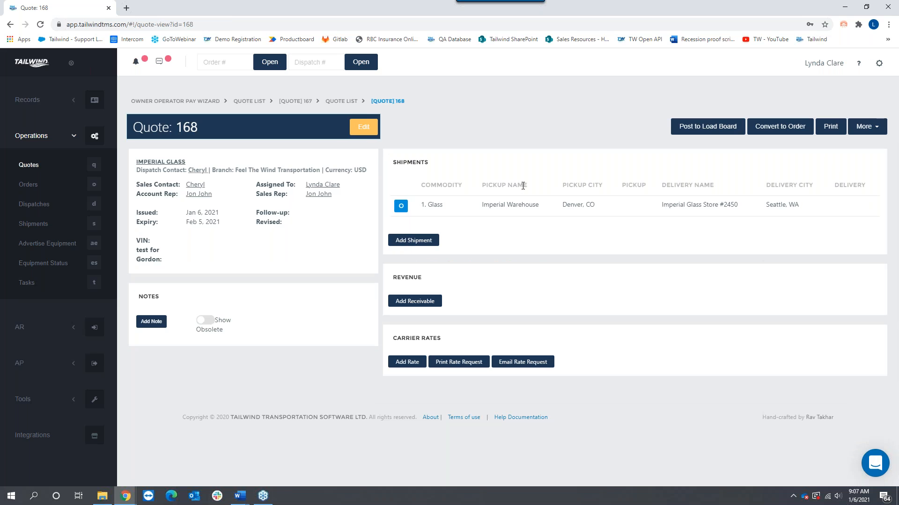
Step: Add a Freight Charge receivable to the quote with a unit rate of 3200.00
click(420, 302)
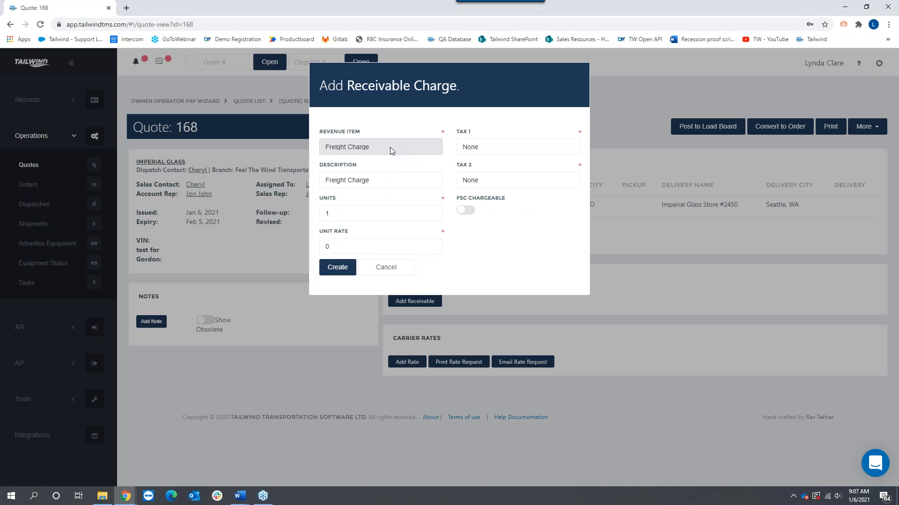
click(392, 149)
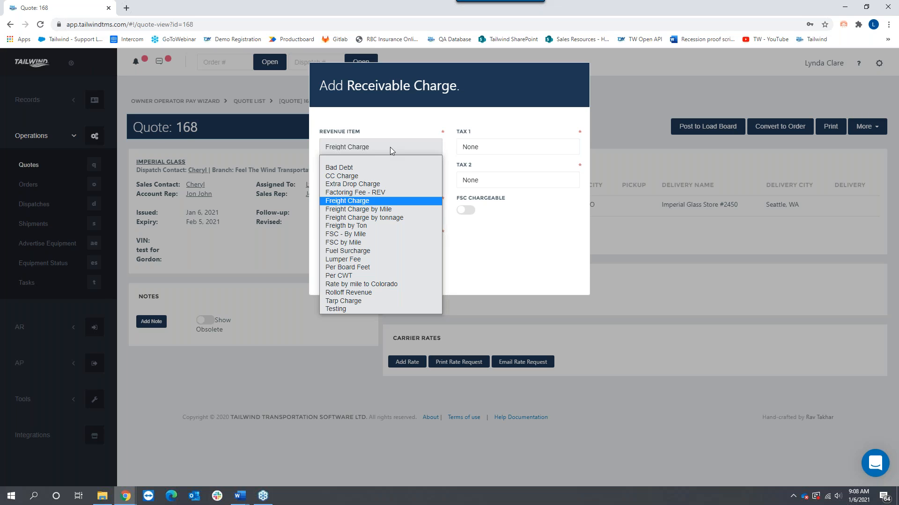
click(353, 201)
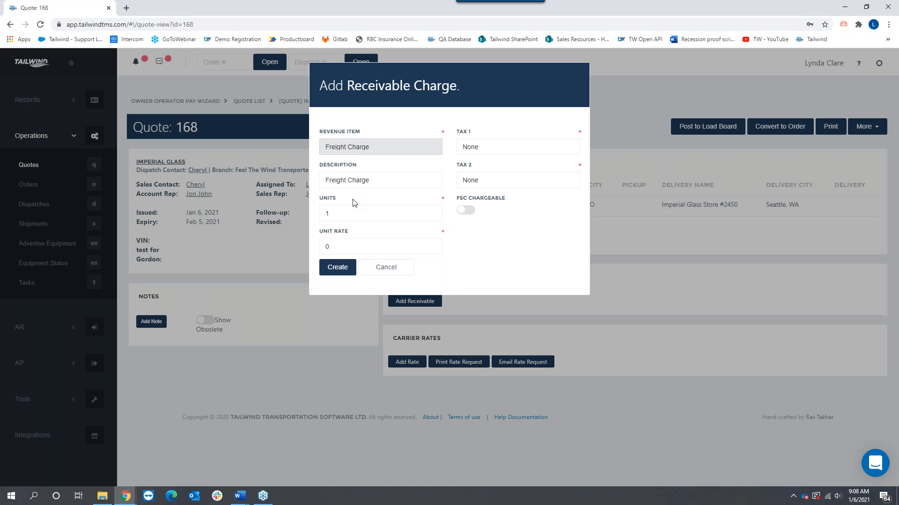
click(332, 243)
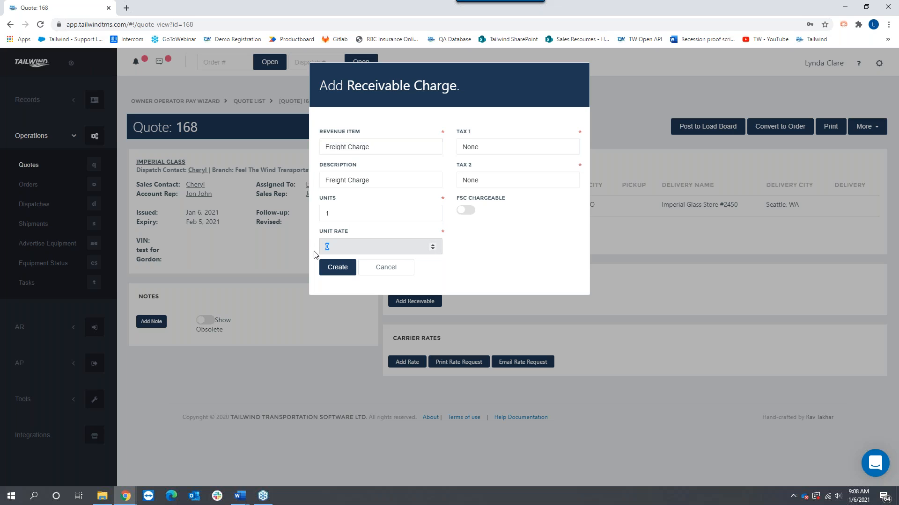
text(3200.00)
click(343, 268)
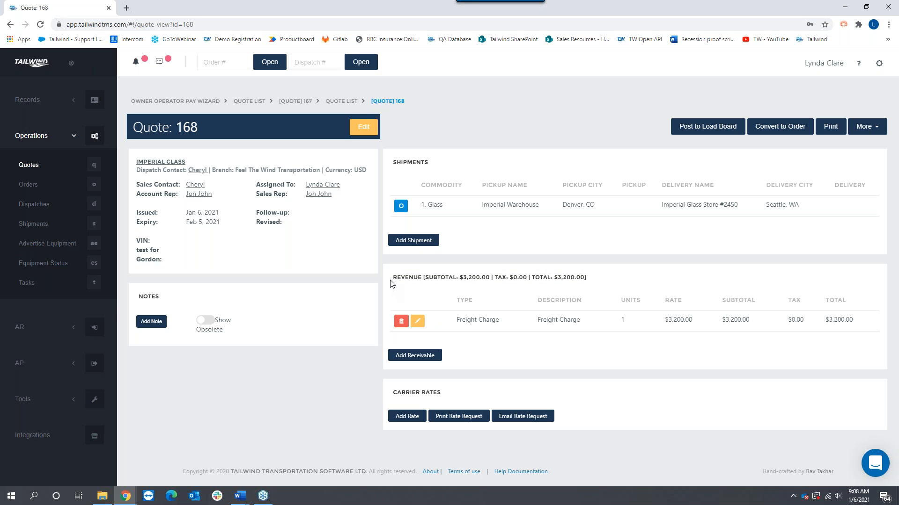
drag(392, 283, 424, 285)
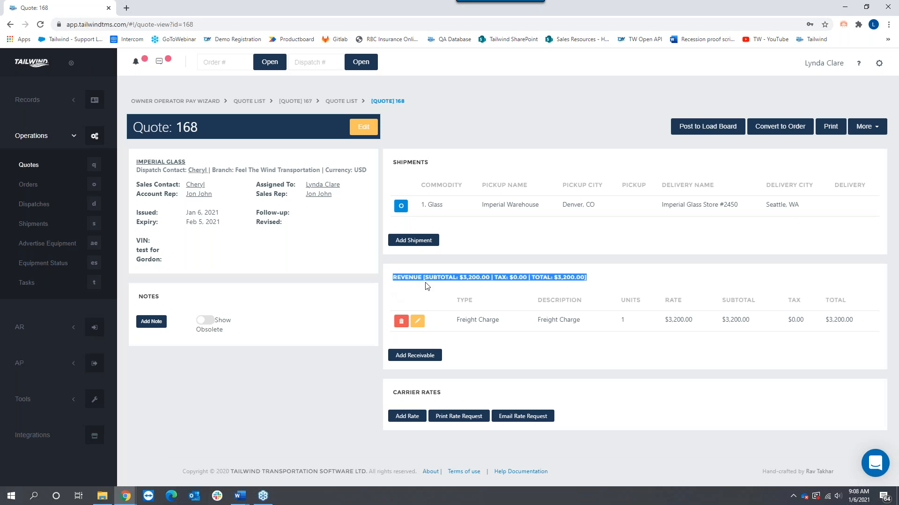
Step: Add a Tarp Charge receivable to the quote with a unit rate of 100.00
click(419, 359)
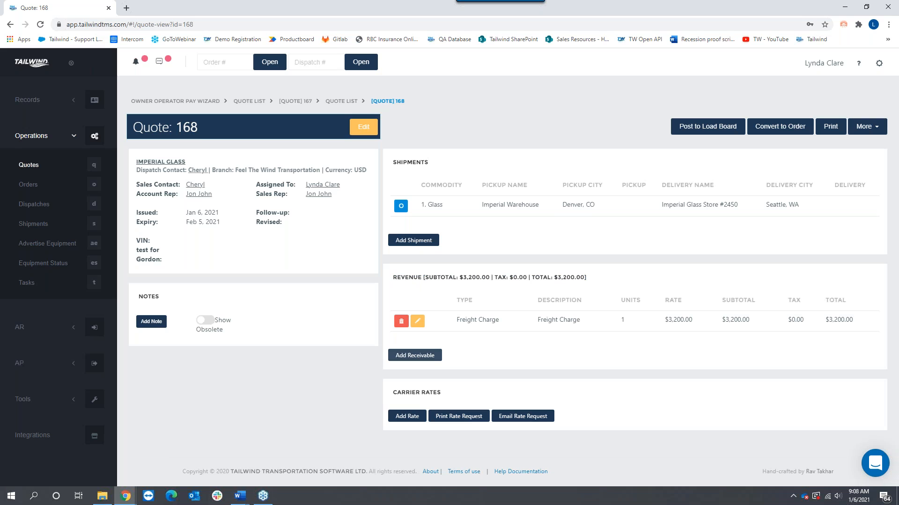
click(366, 142)
click(366, 146)
click(367, 148)
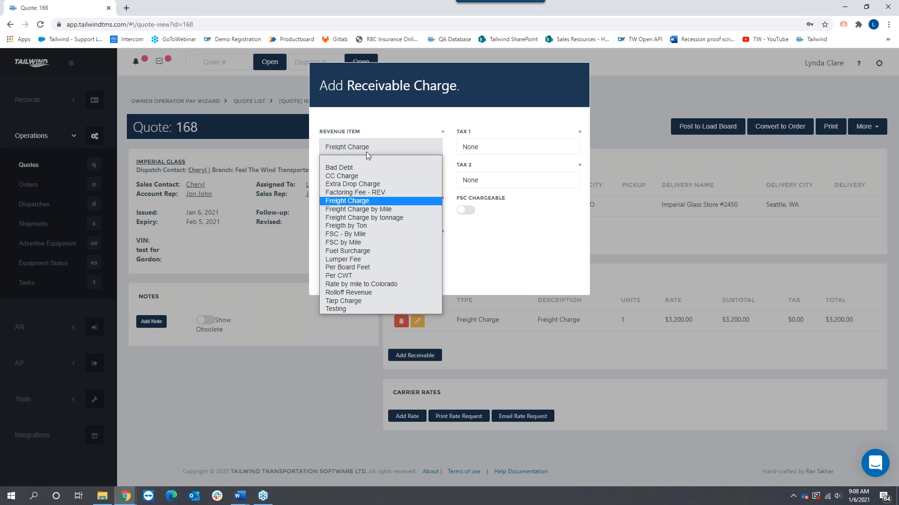
click(361, 301)
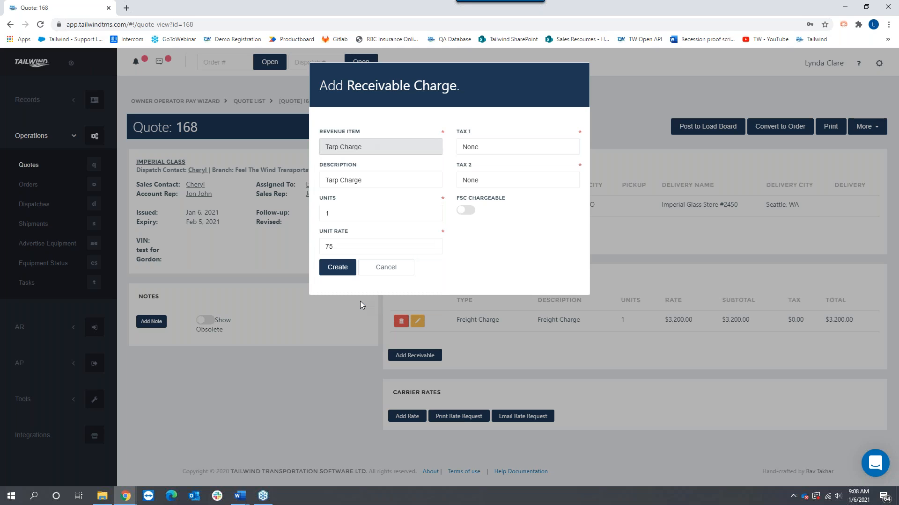
double_click(329, 246)
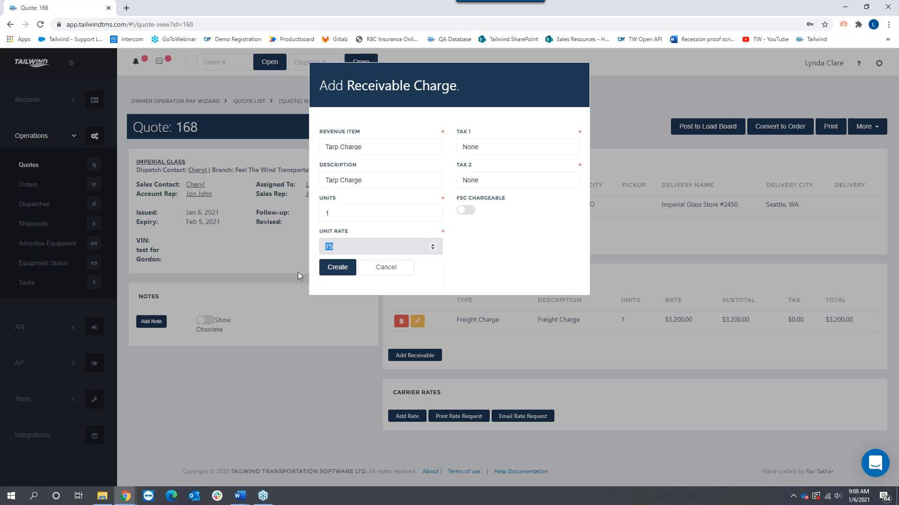
text(100.00)
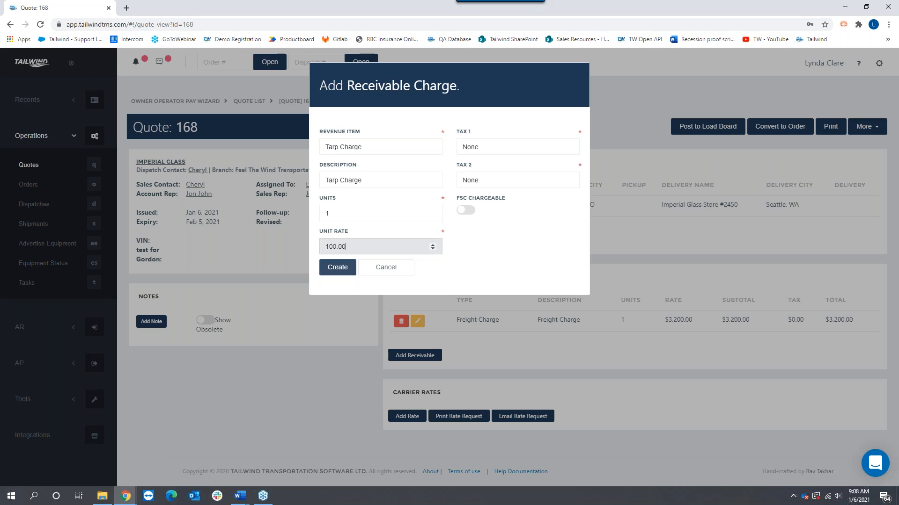
click(339, 268)
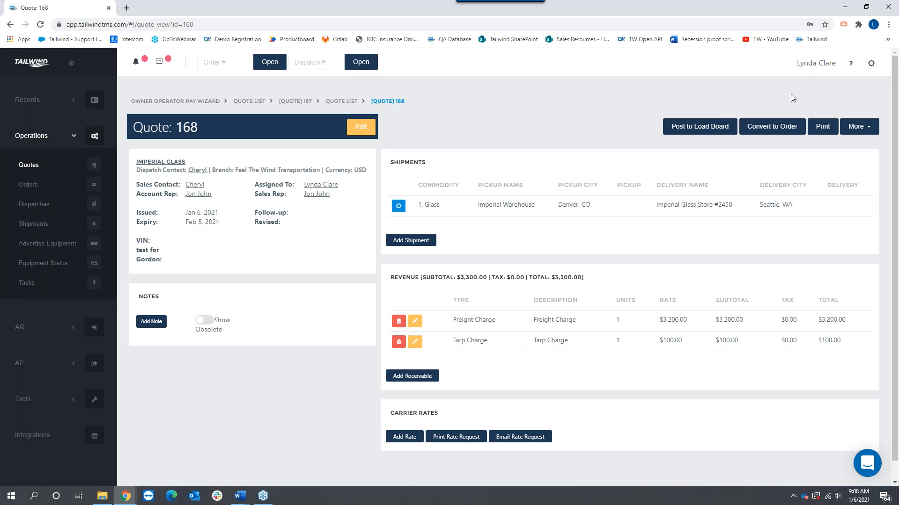
Step: Generate the printable quote and review its company header and its terms and conditions
click(823, 127)
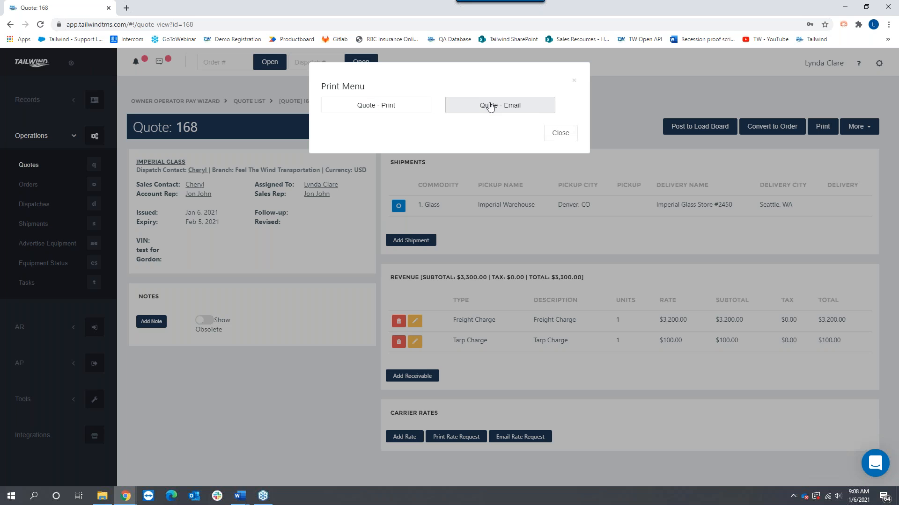
click(386, 105)
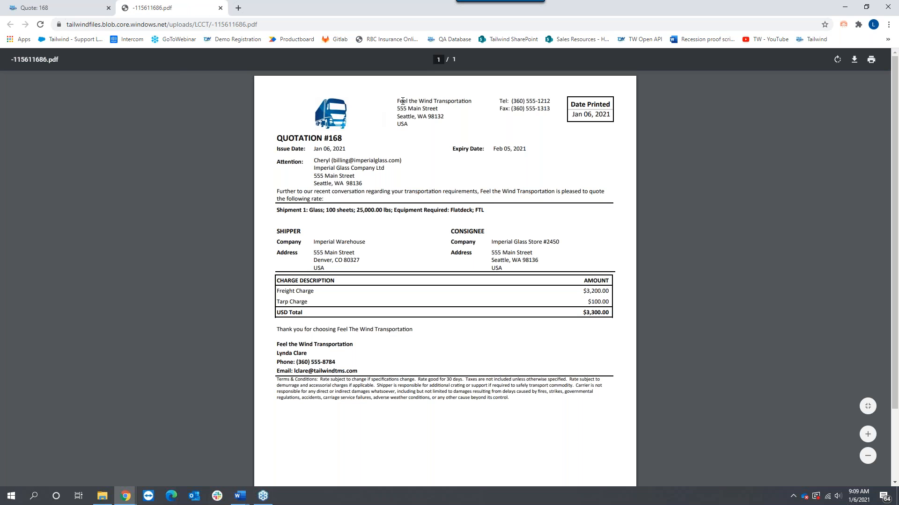
drag(400, 101, 430, 126)
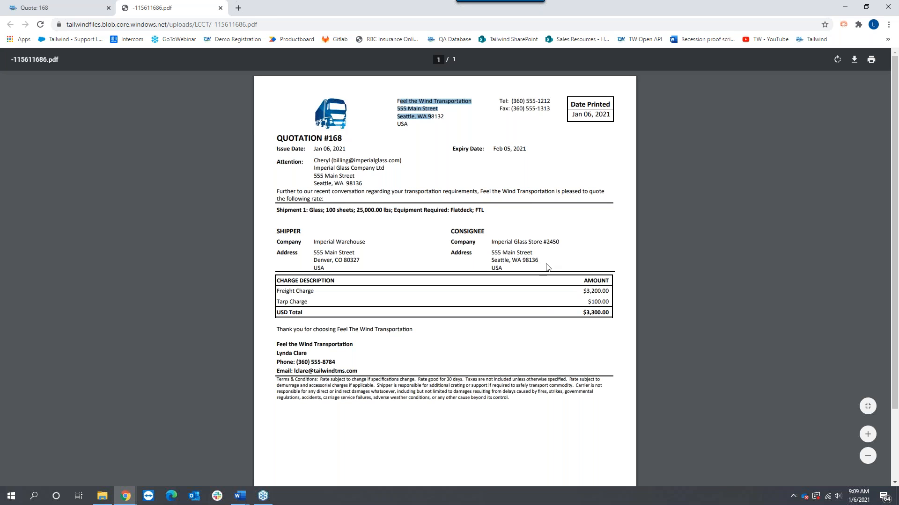
drag(277, 380, 517, 405)
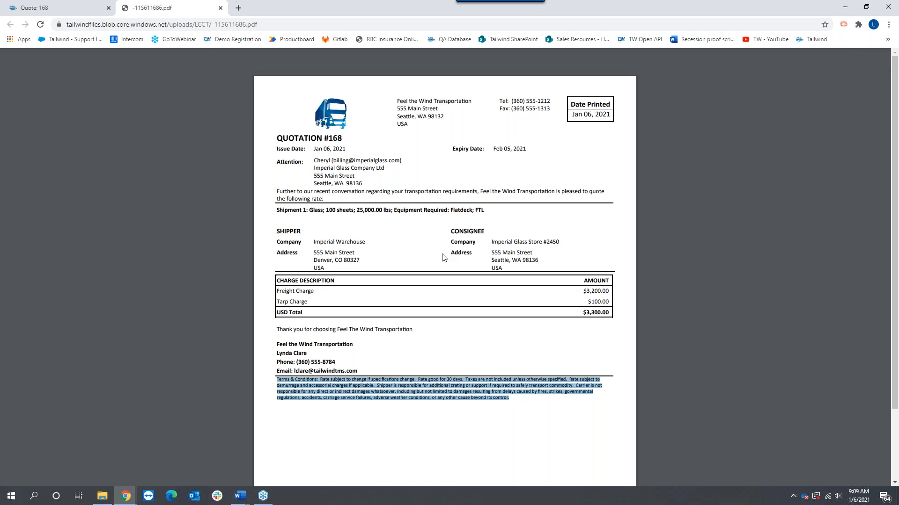
Step: Add a carrier rate of 2850.00 from 123 Transport to the Imperial Glass quote
click(61, 8)
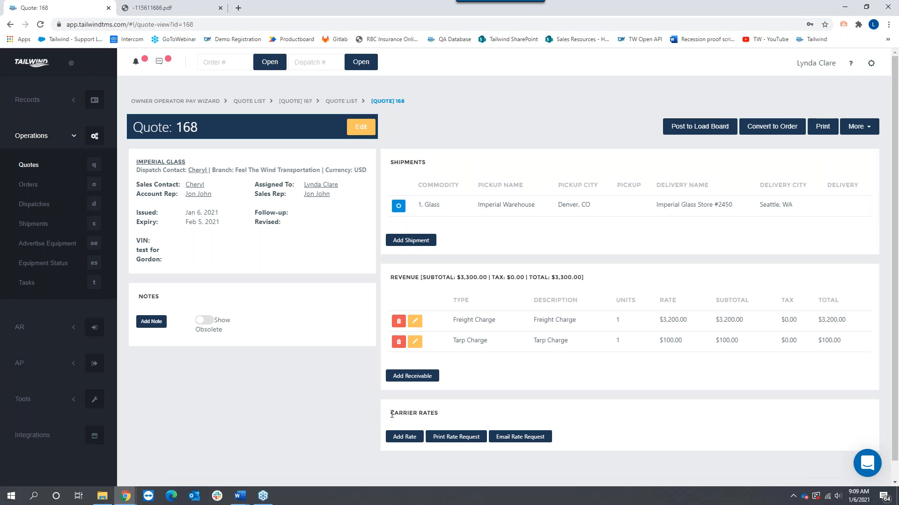
drag(390, 413, 444, 414)
click(402, 437)
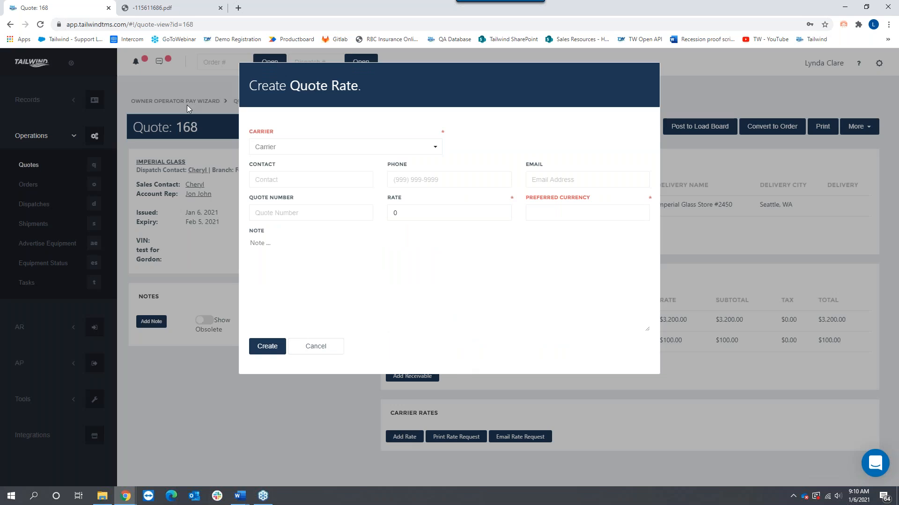
click(272, 148)
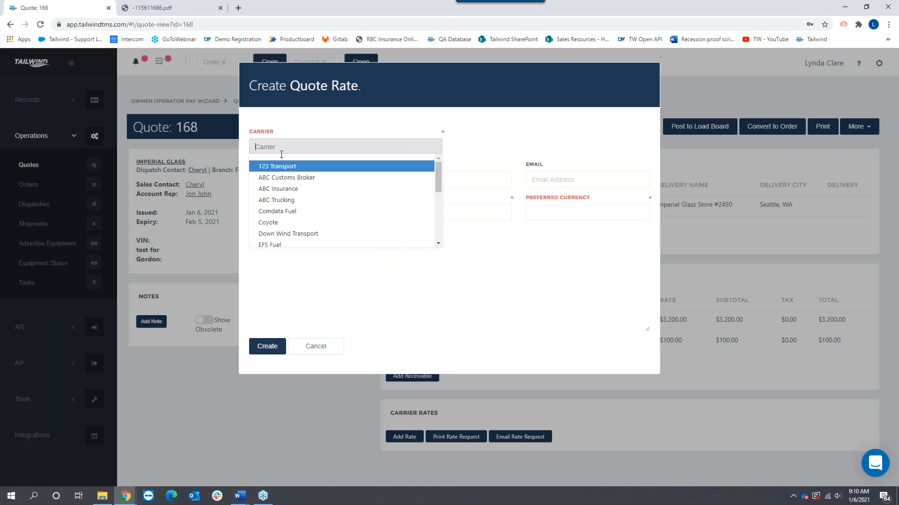
click(273, 168)
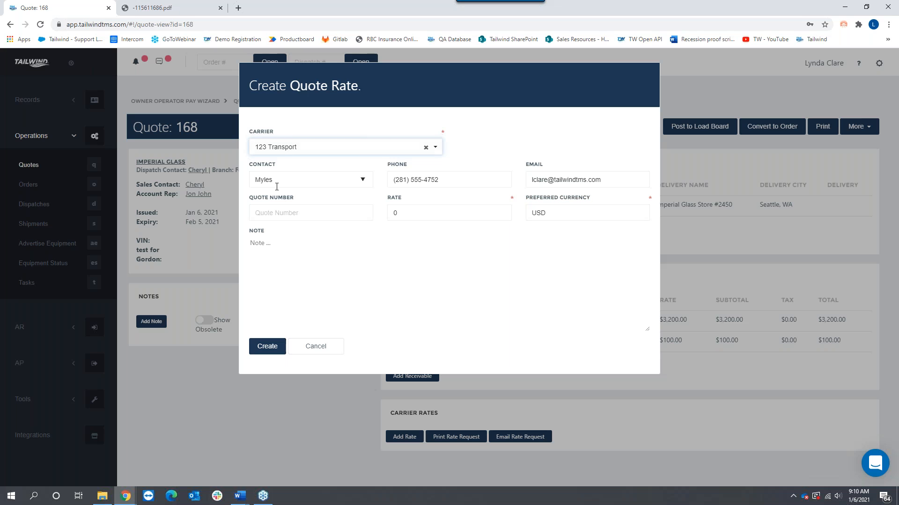
click(389, 216)
text(2)
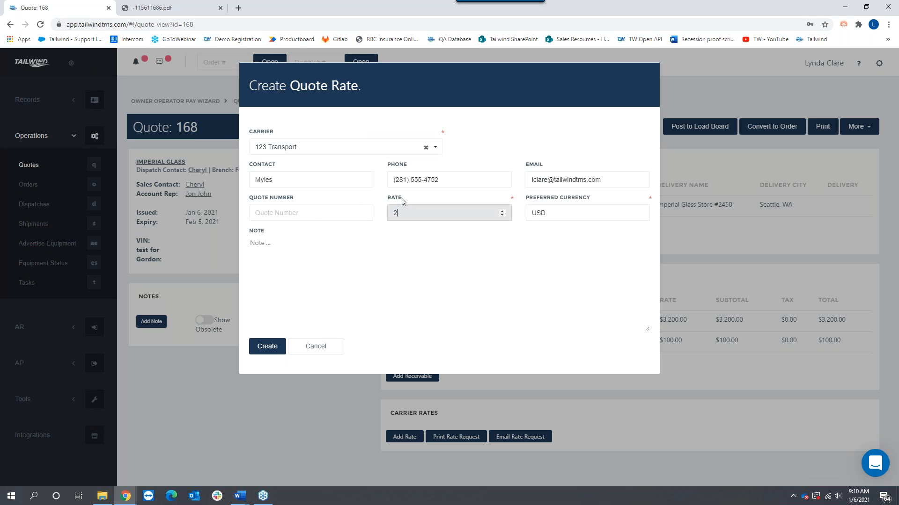
text(850.00)
click(272, 252)
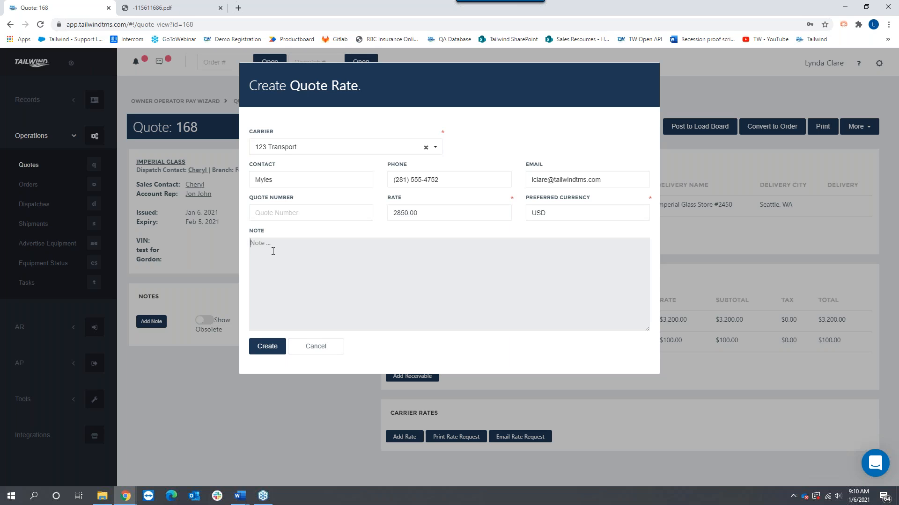
click(268, 347)
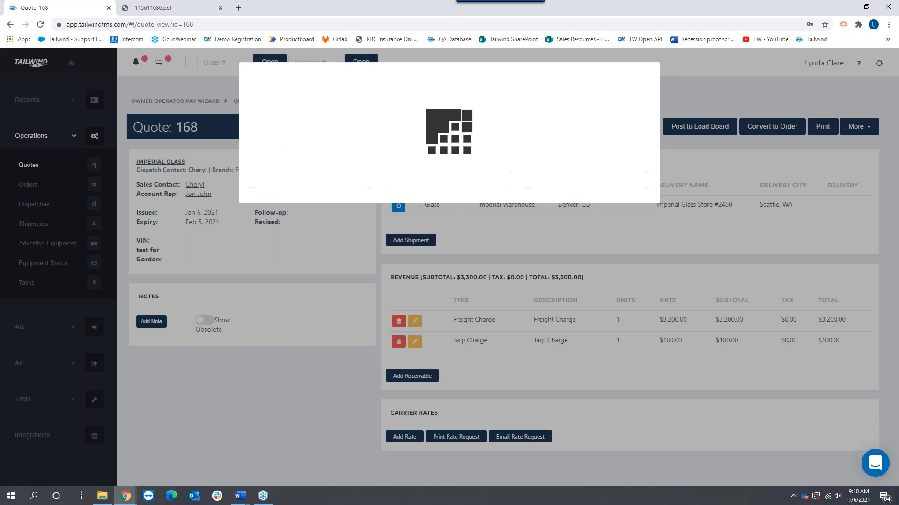
scroll(511, 422, down, 2)
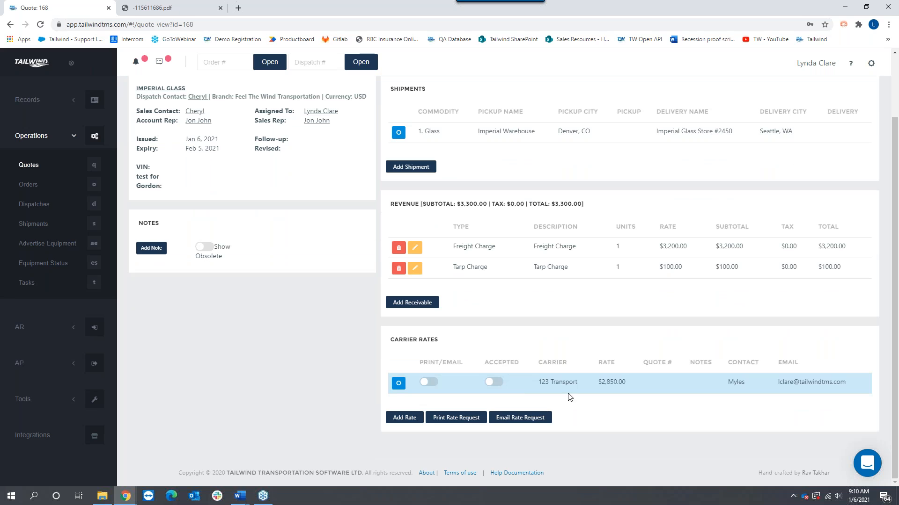
drag(627, 382, 598, 382)
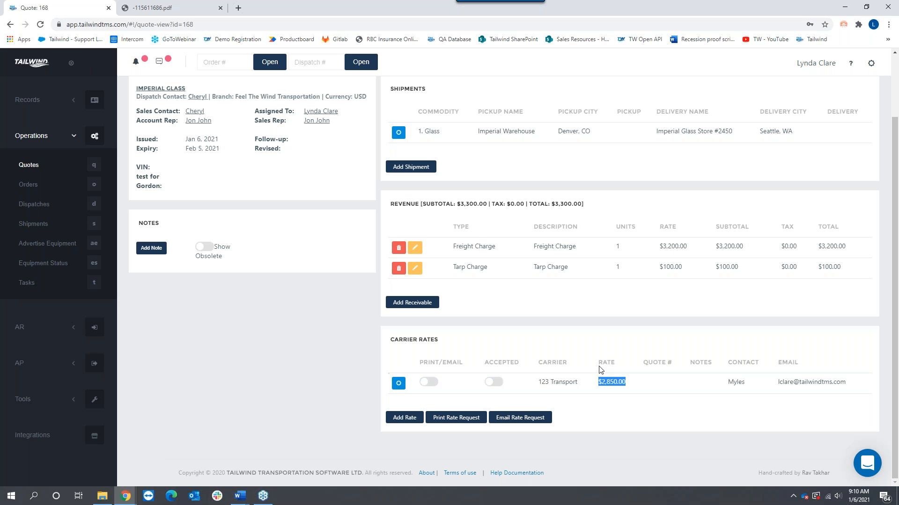
Step: Reopen the Imperial Glass quote from the quote list and save pickup date 01/06/2021 and delivery date 01/08/2021 for its conversion to an order
click(41, 166)
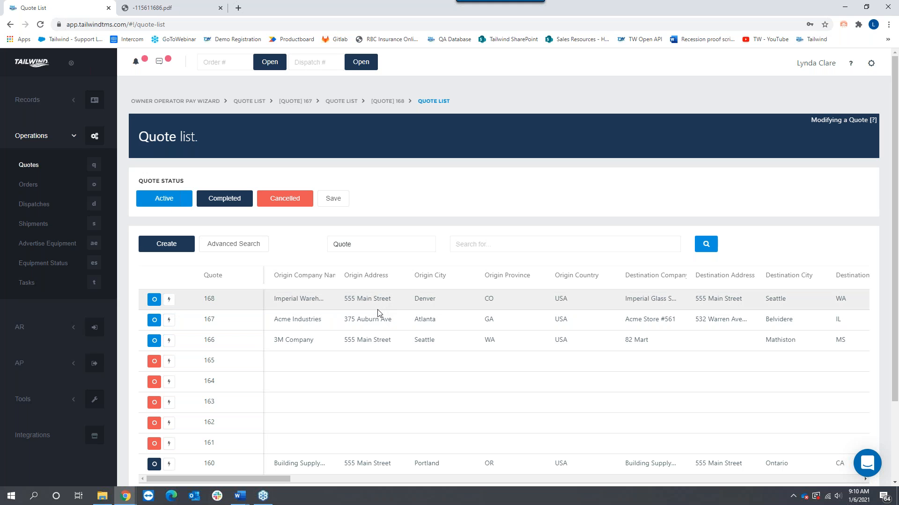
click(153, 300)
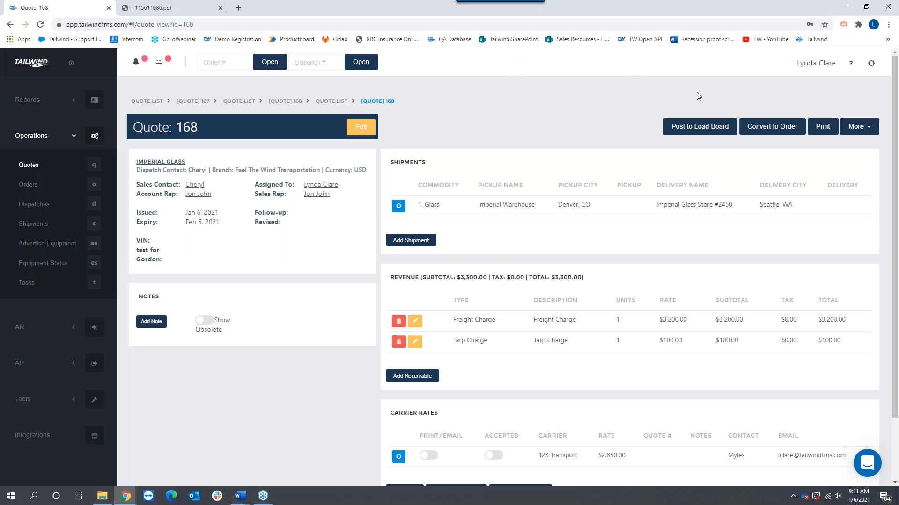
click(775, 129)
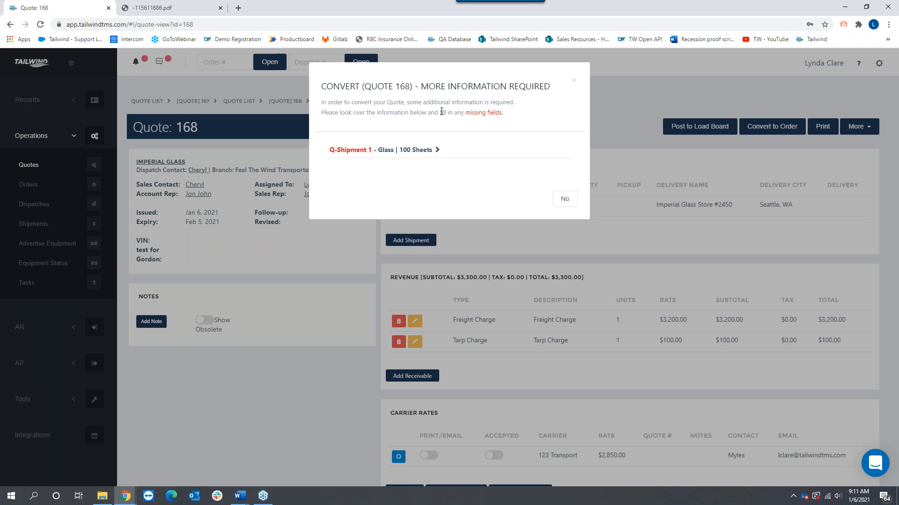
click(438, 150)
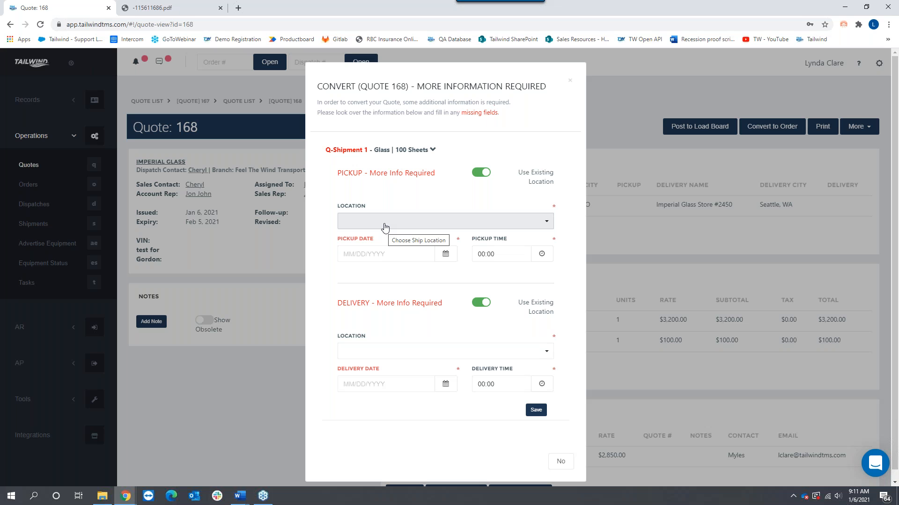
click(361, 258)
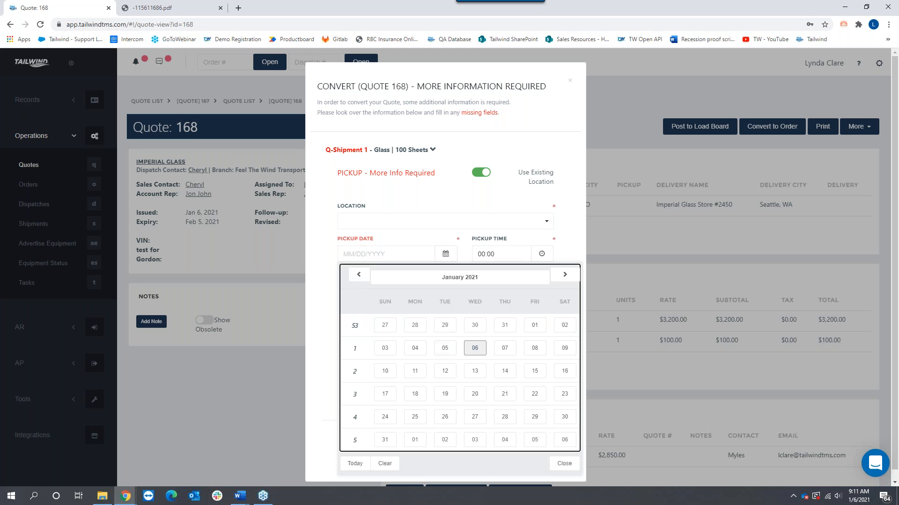
click(476, 349)
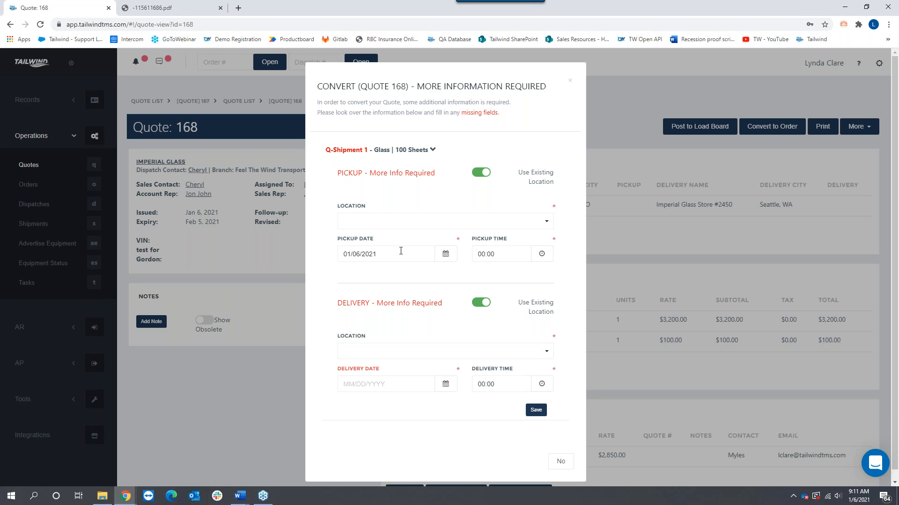
click(388, 385)
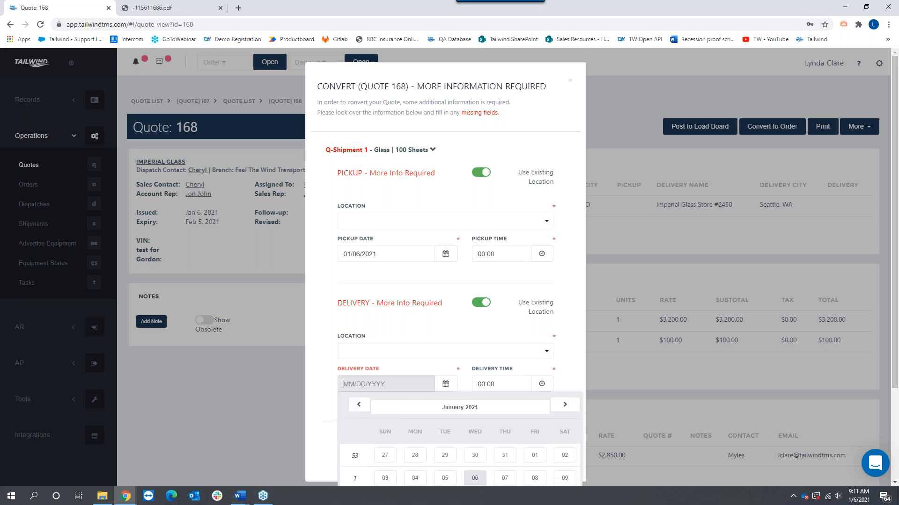
click(535, 383)
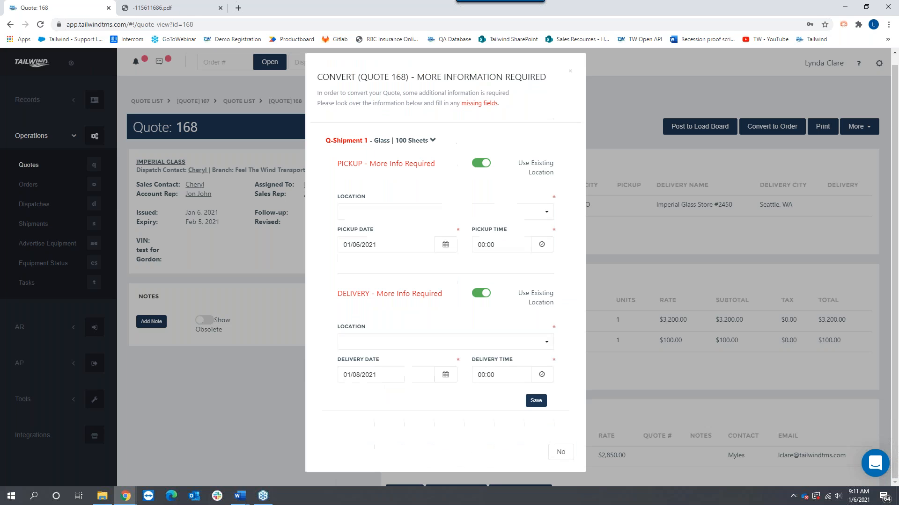
click(537, 402)
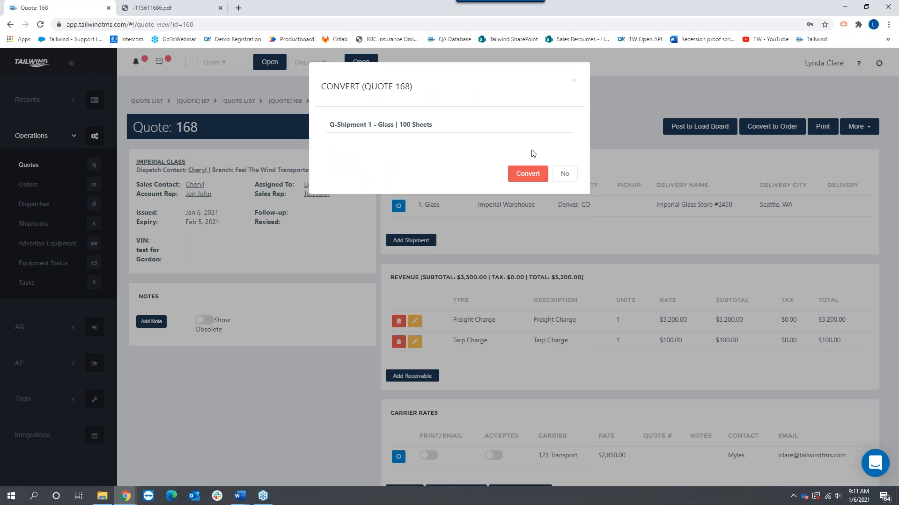
Step: Convert the quote with its glass shipment into an order and maximize the window showing the new order
click(524, 176)
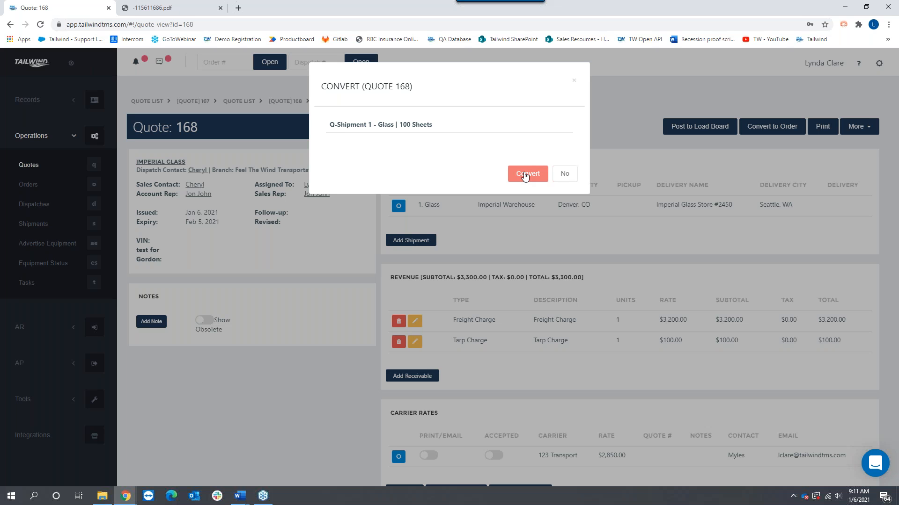
click(525, 175)
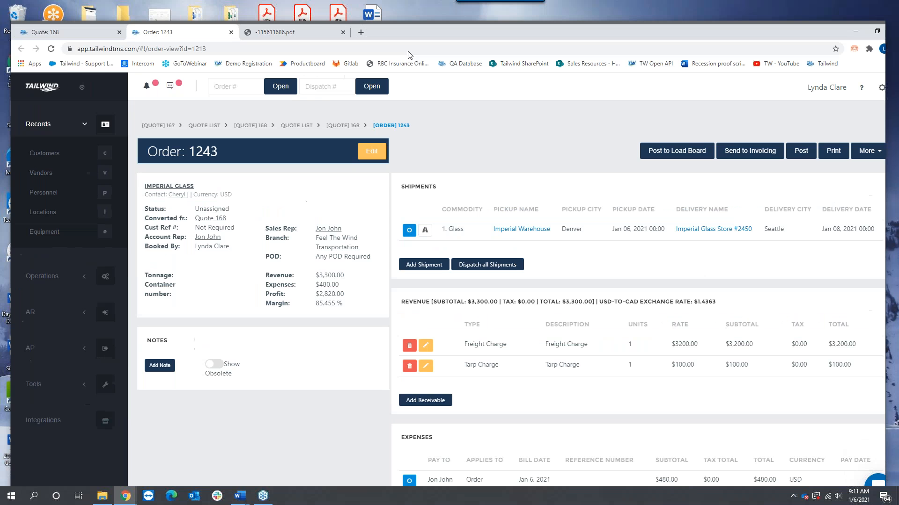
drag(378, 11, 415, 18)
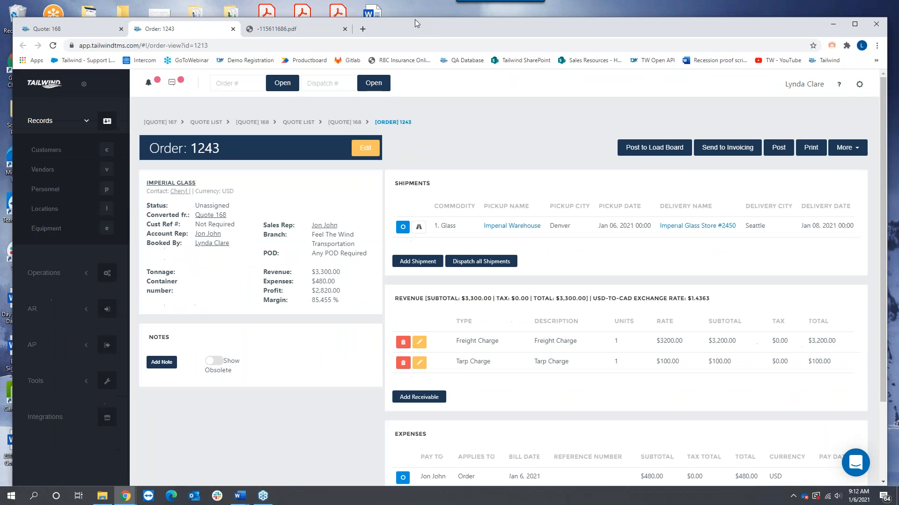
click(846, 14)
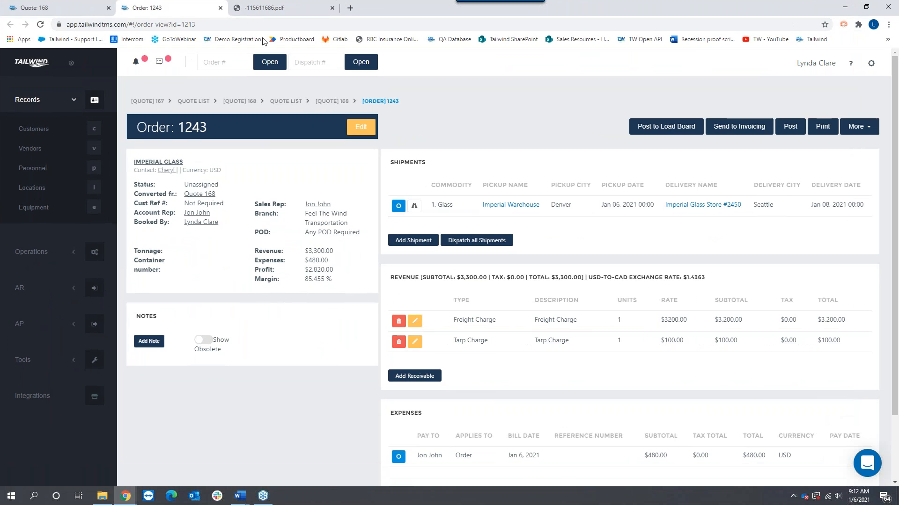
Step: Check the links between the converted quote and its order, and the quote's status in the quote list
click(61, 8)
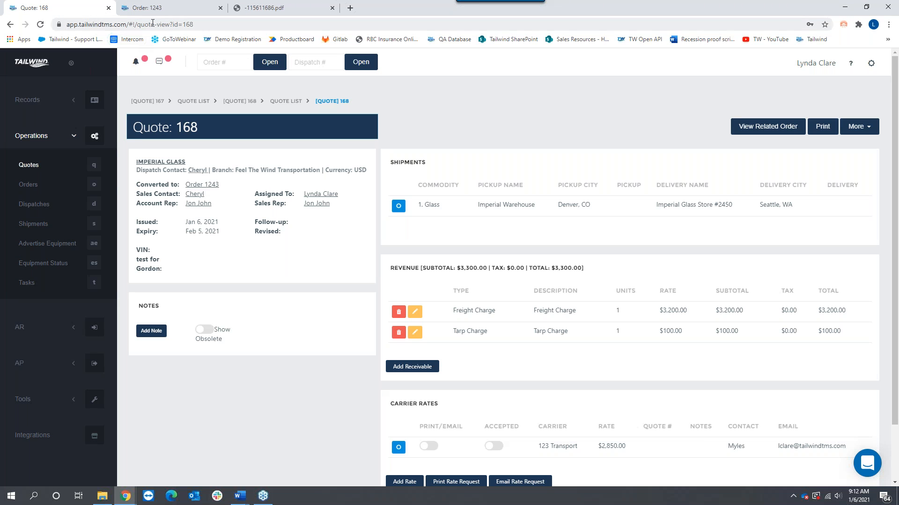
click(166, 12)
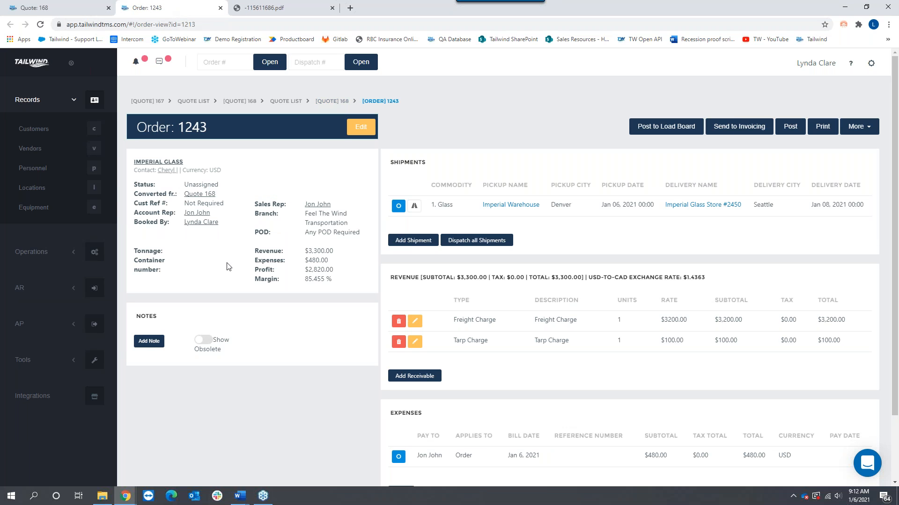
drag(135, 193, 242, 200)
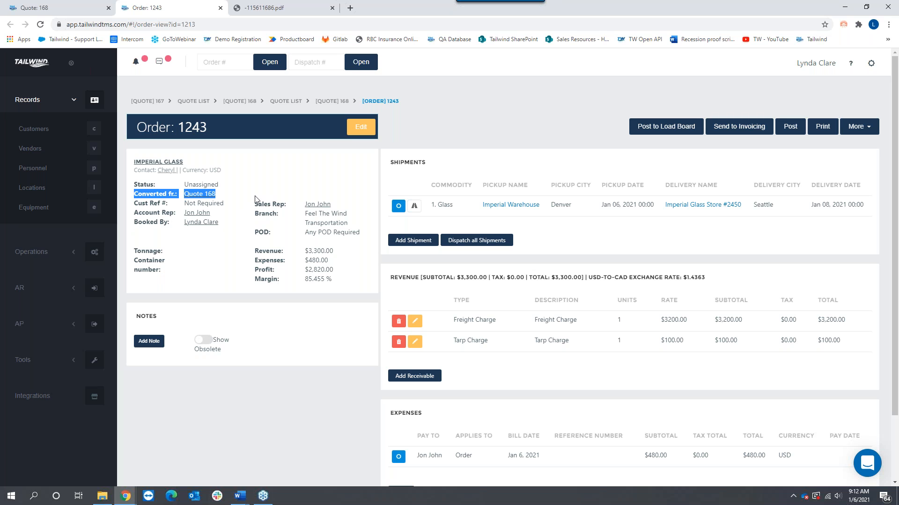
click(71, 7)
click(27, 166)
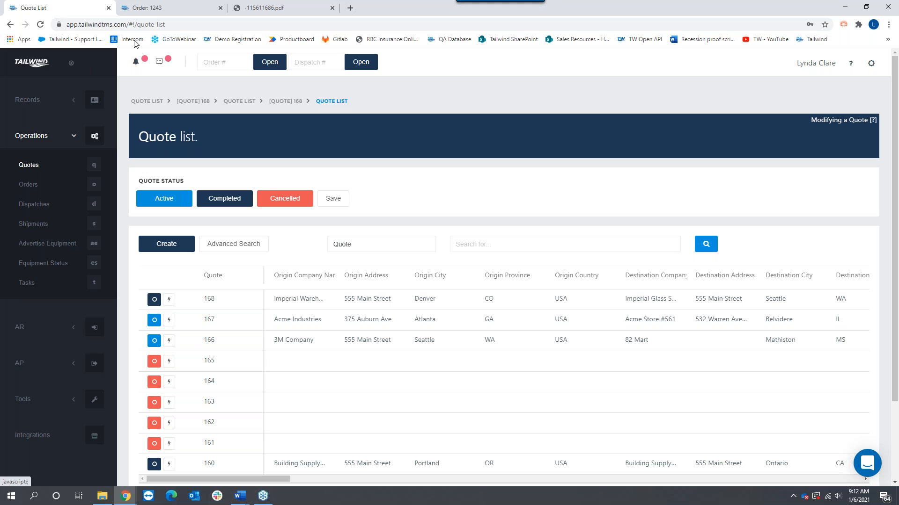
click(164, 11)
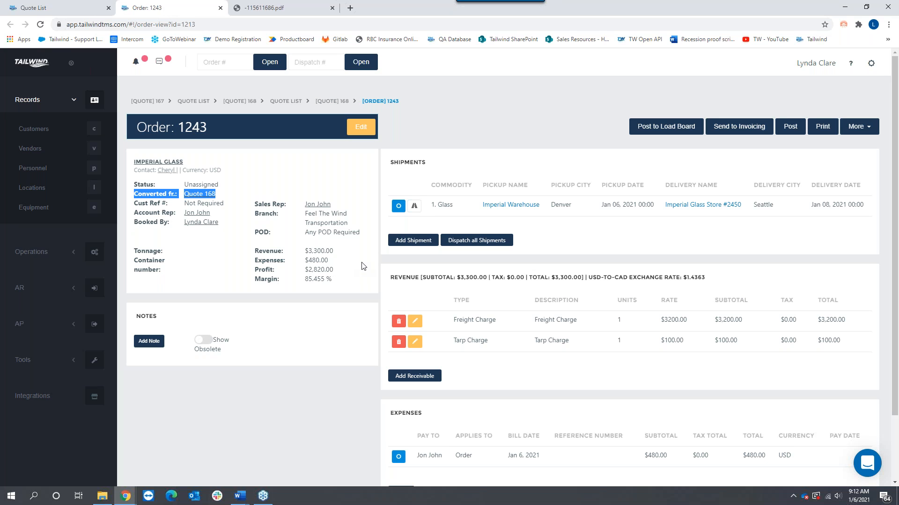
Step: Examine the order's expenses entry and its subtotal, as well as the order number in the header
scroll(408, 366, down, 1)
drag(426, 371, 385, 372)
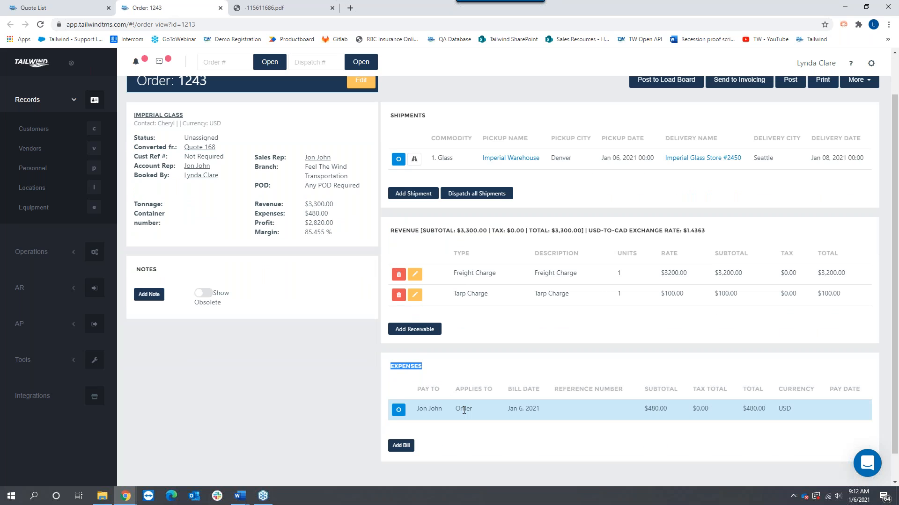
drag(674, 410, 640, 411)
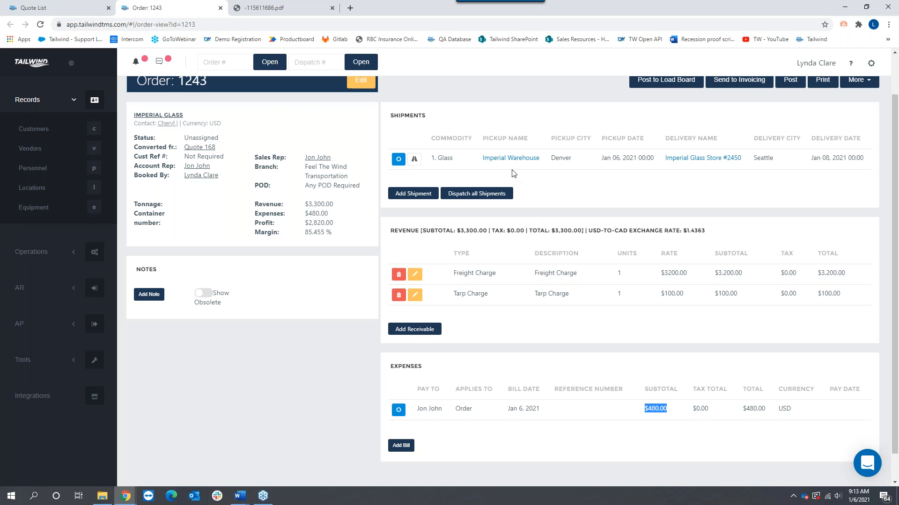
click(37, 257)
scroll(214, 110, up, 1)
click(179, 124)
double_click(180, 124)
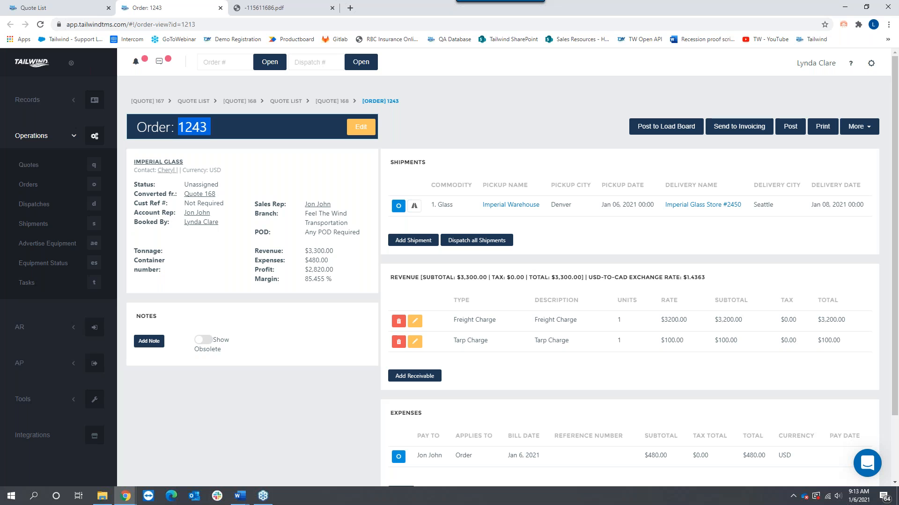
Step: Start a new order from the order list with Acme as the customer
click(30, 185)
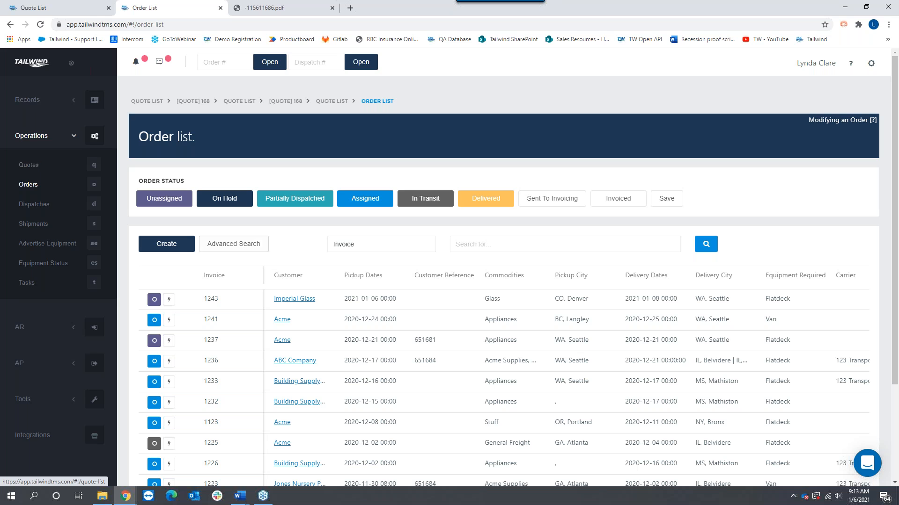
click(170, 247)
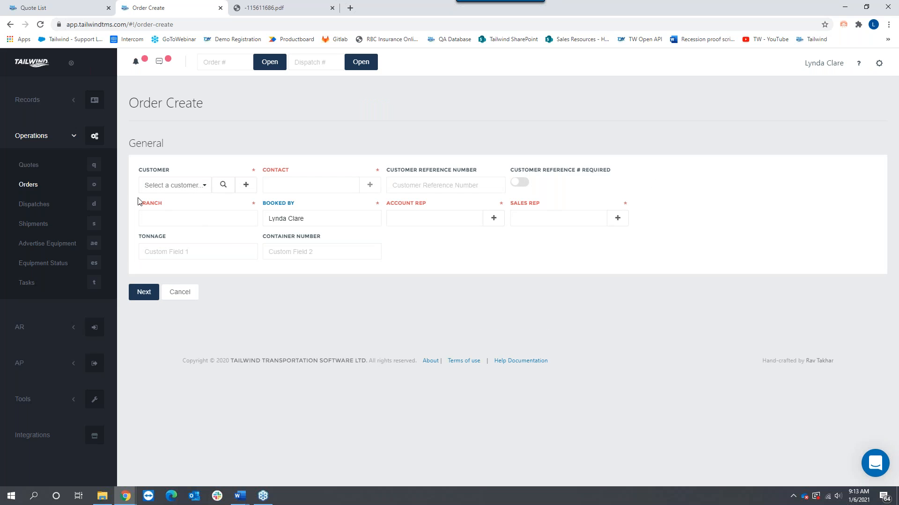
click(169, 187)
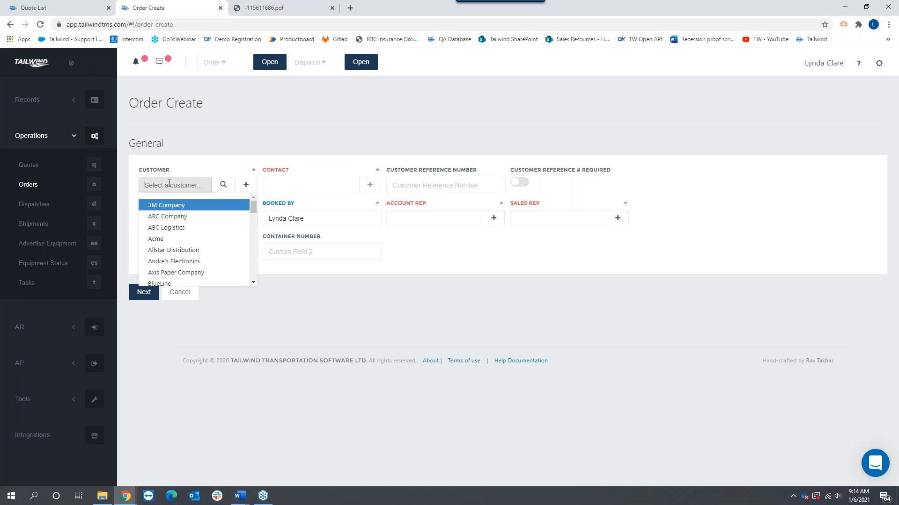
text(acm)
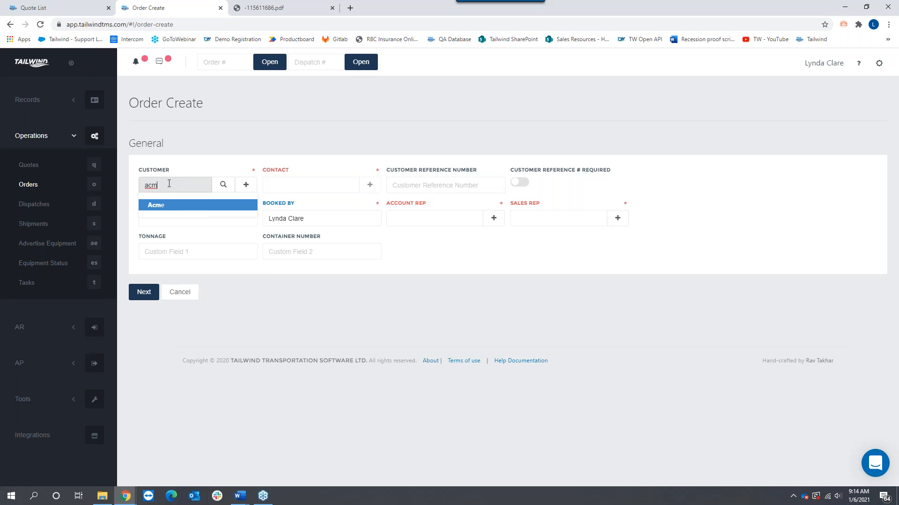
click(163, 206)
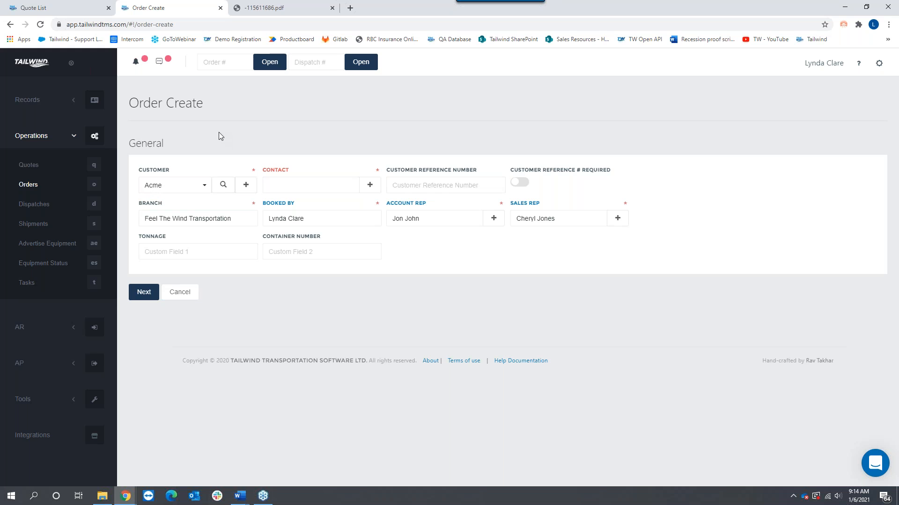
Step: Choose the contact person for the Acme order and enter the customer reference number
click(289, 186)
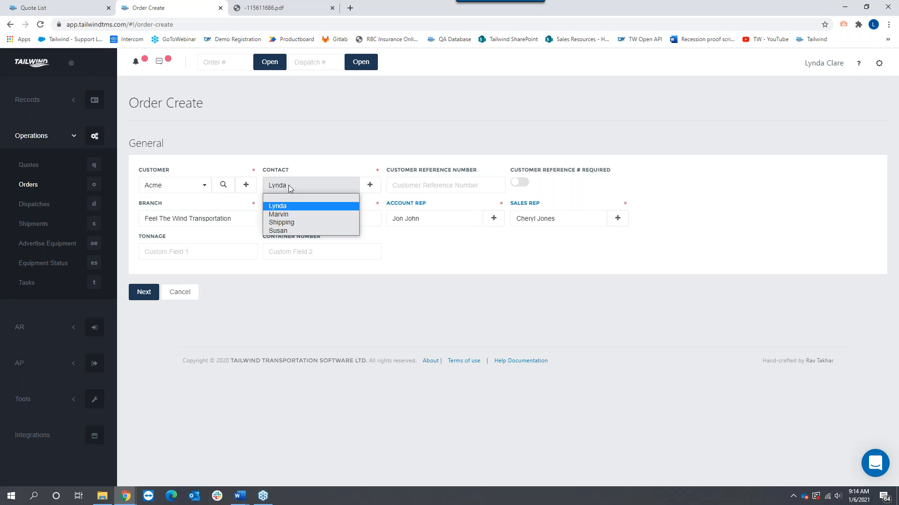
click(285, 227)
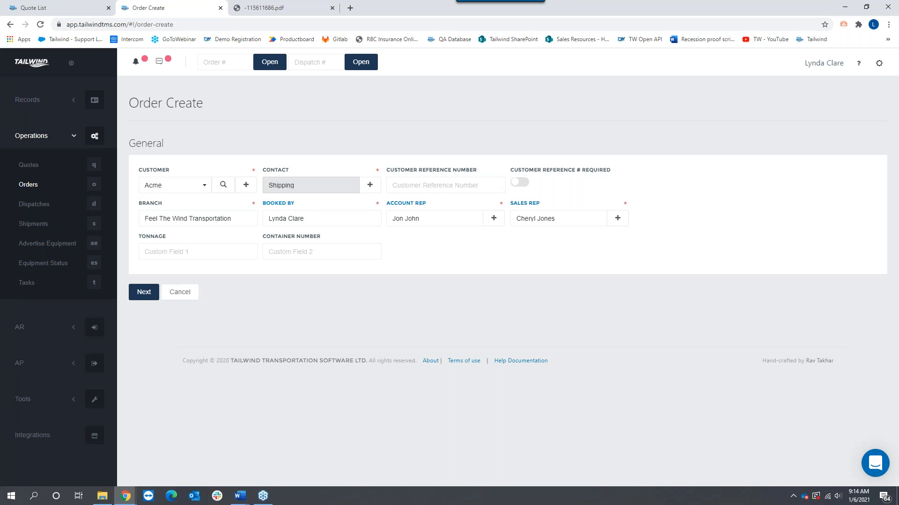
click(297, 189)
click(288, 230)
click(414, 185)
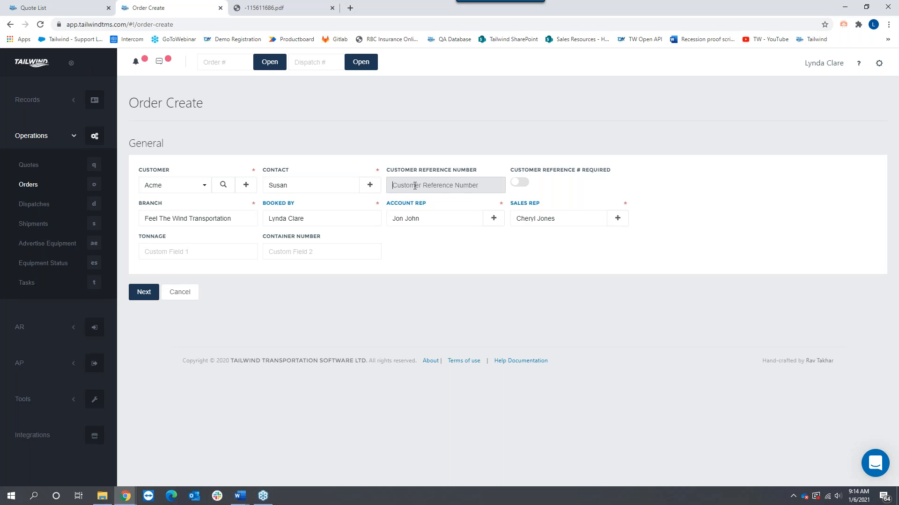
text(56516874)
drag(477, 173, 388, 176)
click(445, 210)
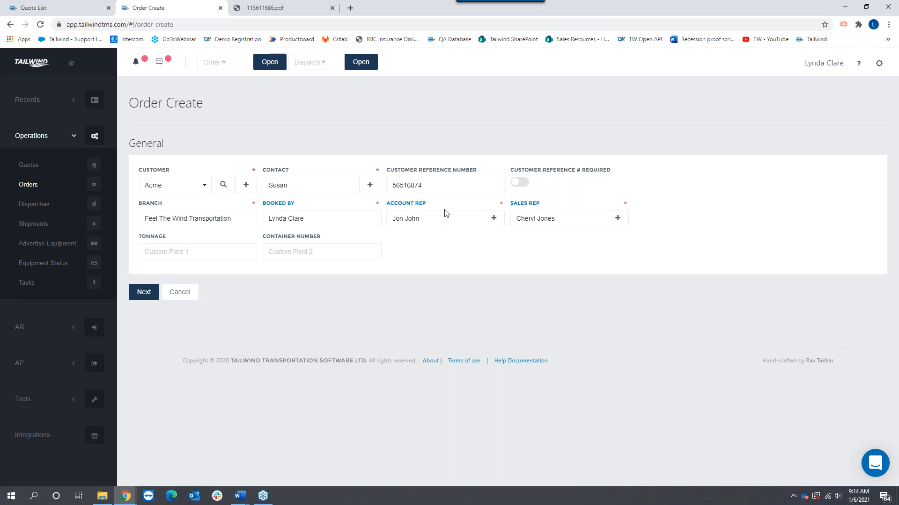
Step: Keep Feel The Wind Transportation as the branch, review the remaining general fields, and continue to the order's shipment details
click(232, 220)
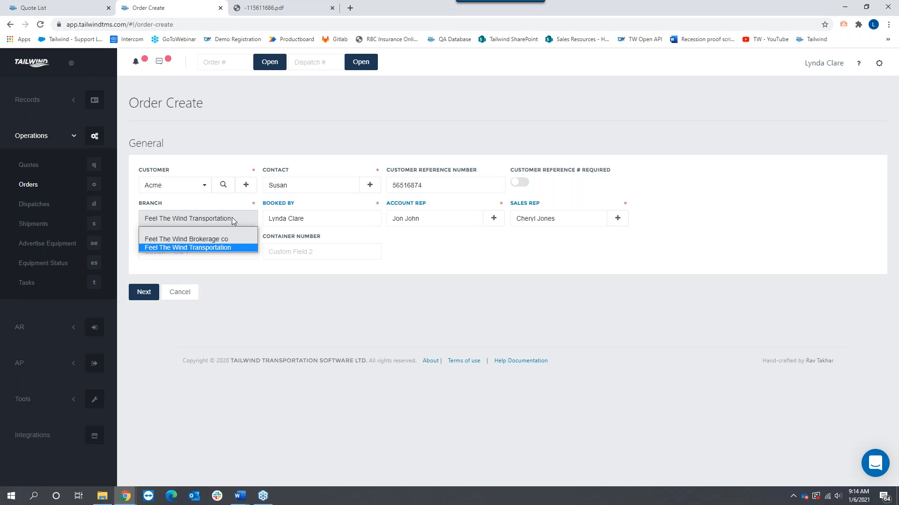
click(222, 250)
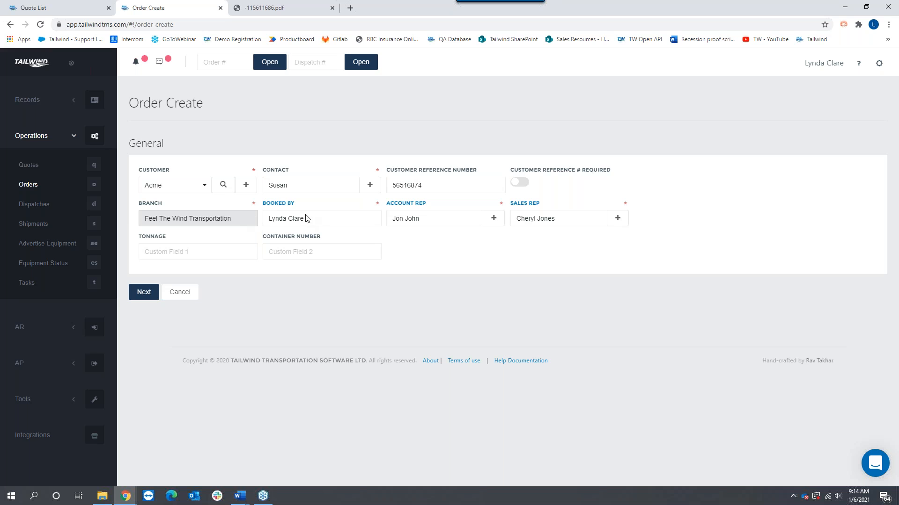
drag(295, 204, 262, 203)
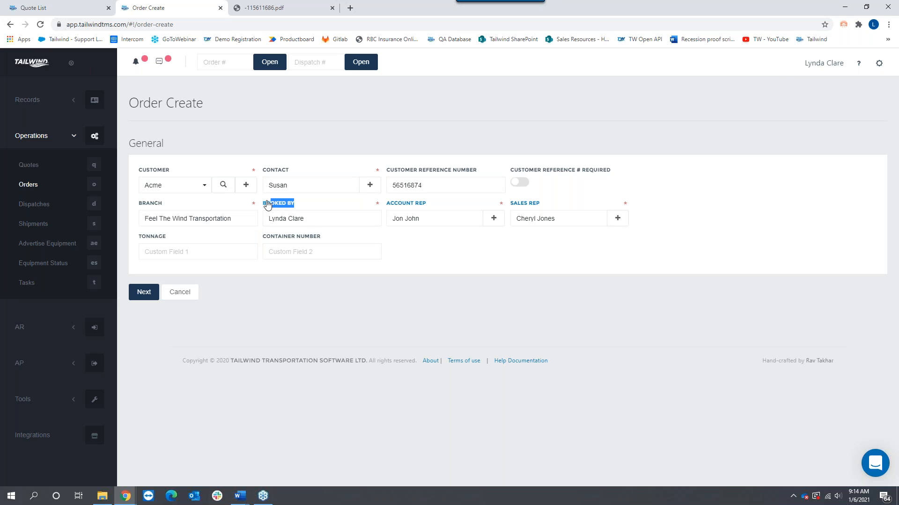
triple_click(833, 63)
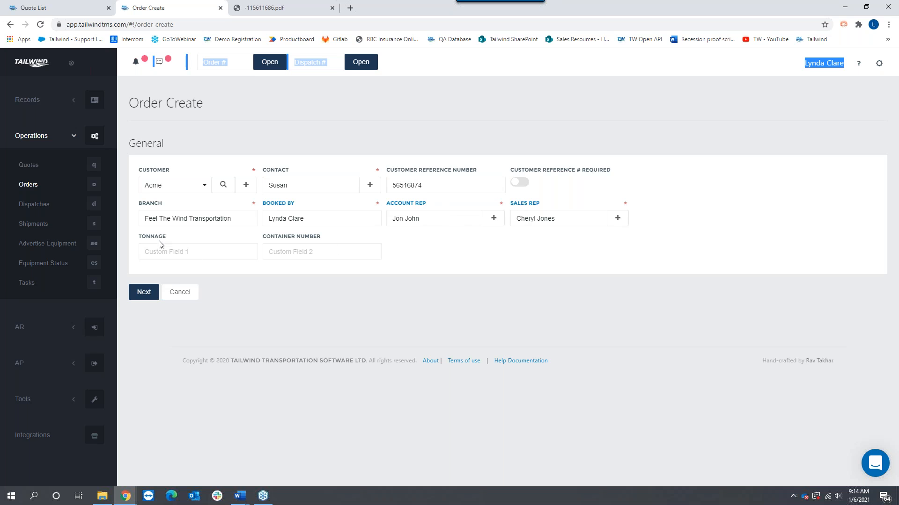
drag(170, 237, 134, 241)
drag(325, 238, 261, 240)
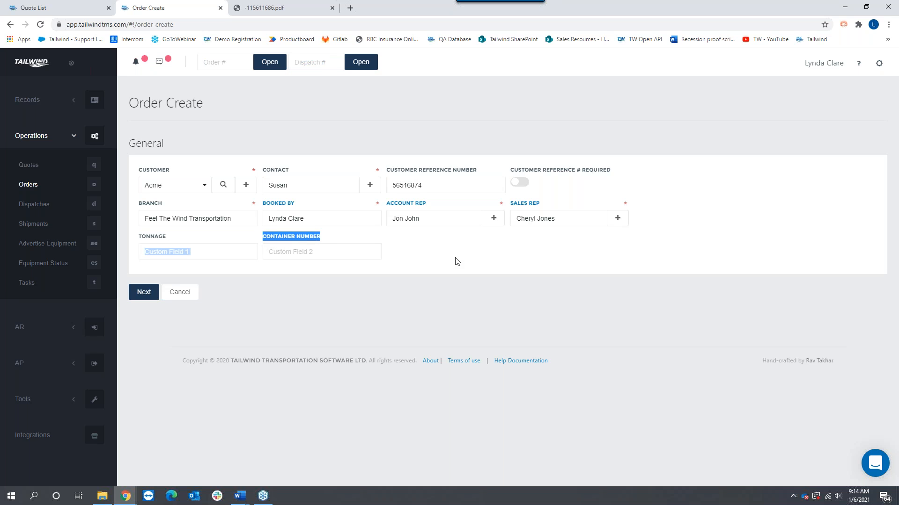
click(144, 295)
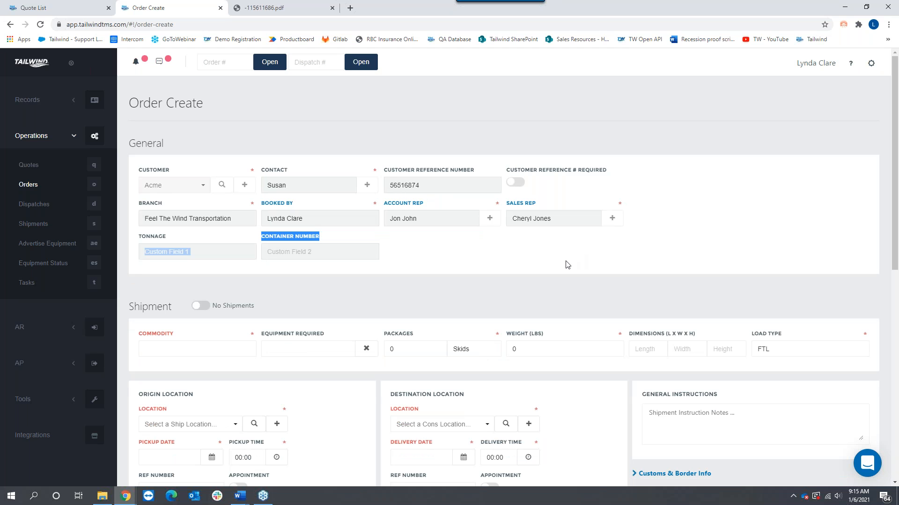
Step: Set the shipment's commodity to Acme Supplies and the required equipment to Van
scroll(272, 295, down, 1)
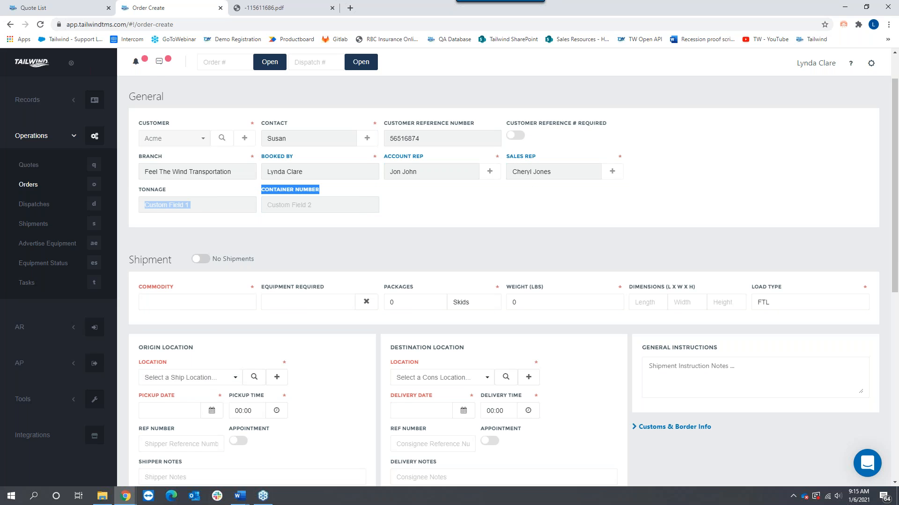
click(179, 300)
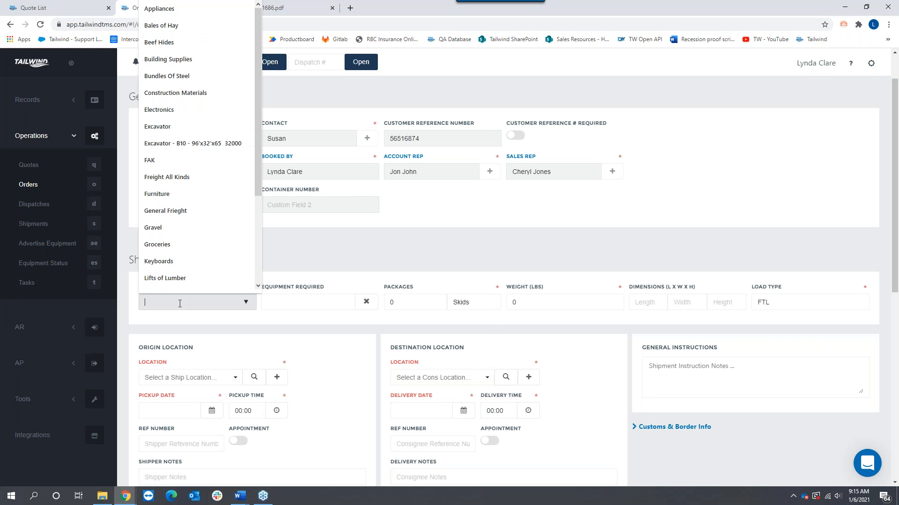
text(Acme S)
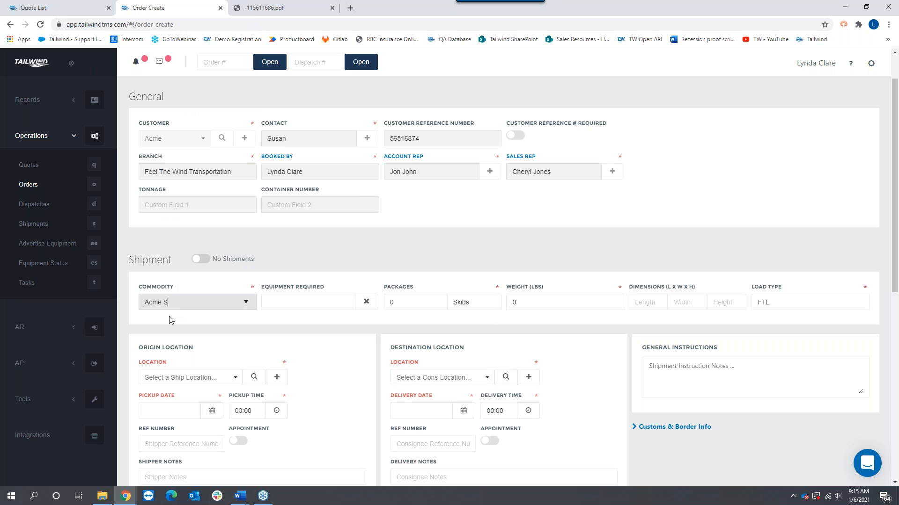
text(upplies)
key(Tab)
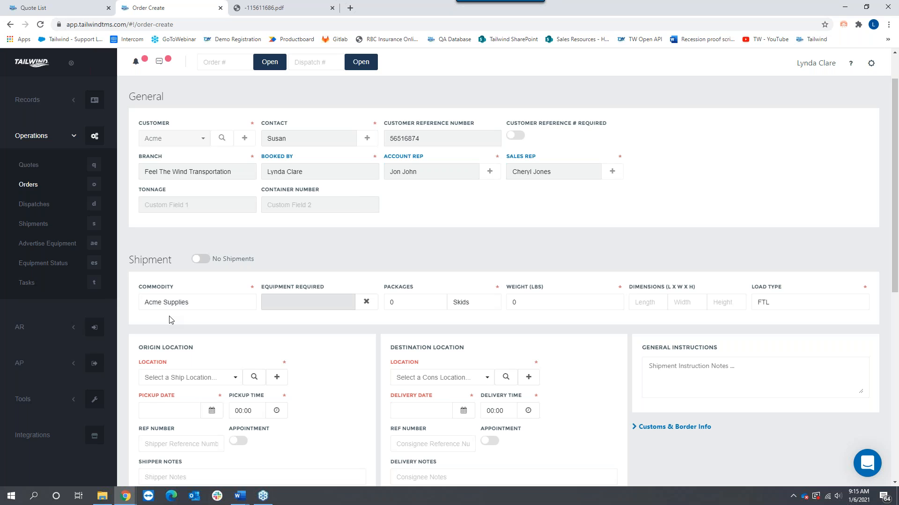
text(Van)
key(Tab)
Step: Set the shipment to 24 skids weighing 32000 lbs, with FTL as the load type
key(Tab)
text(2)
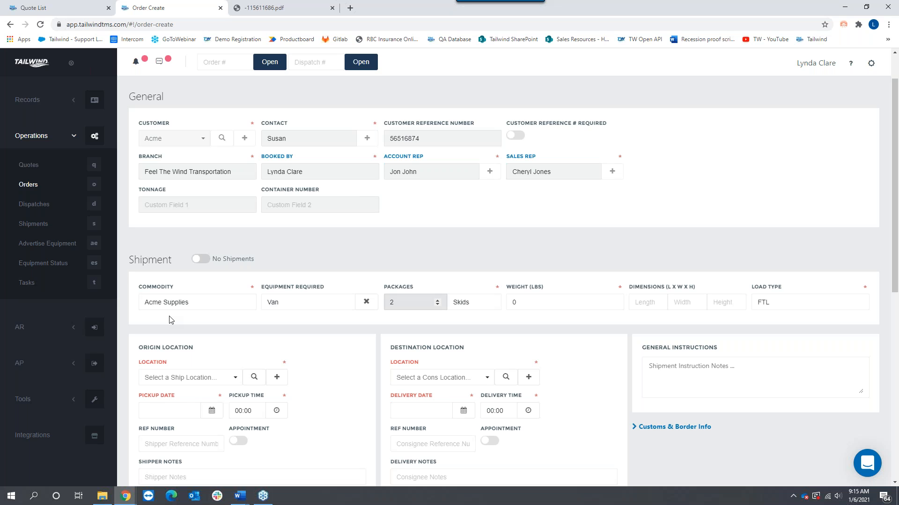
text(4)
key(Tab)
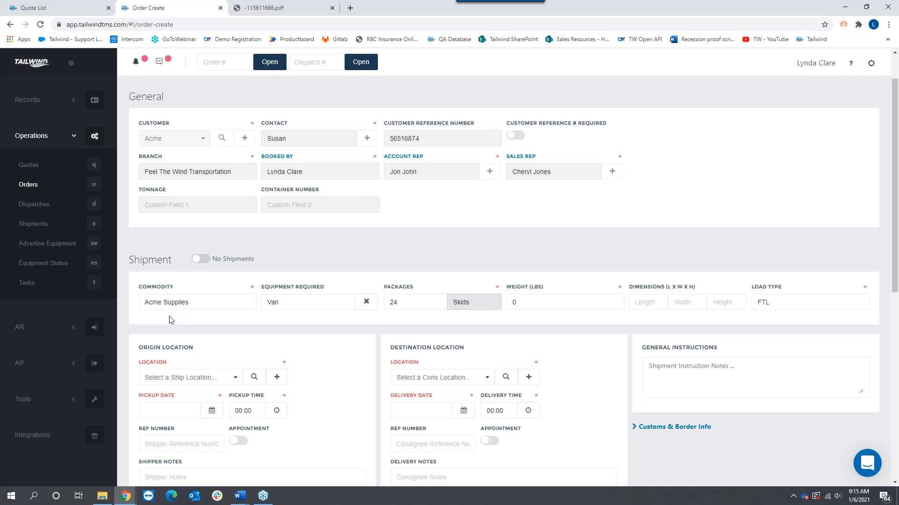
key(Tab)
text(320000)
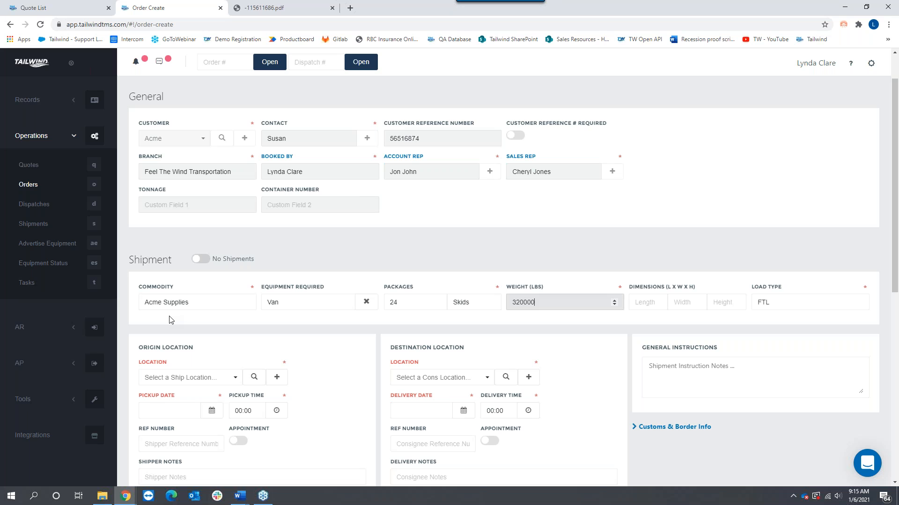
key(BackSpace)
key(Tab)
key(Tab)
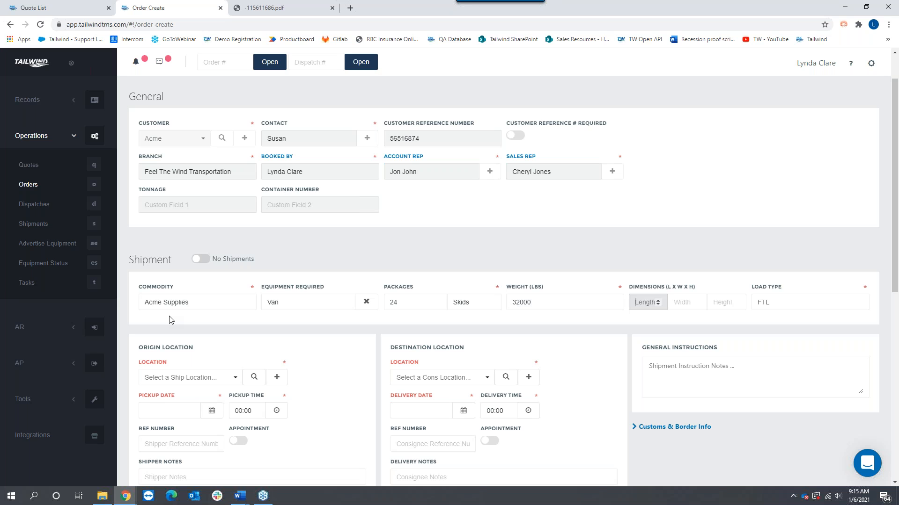
click(775, 301)
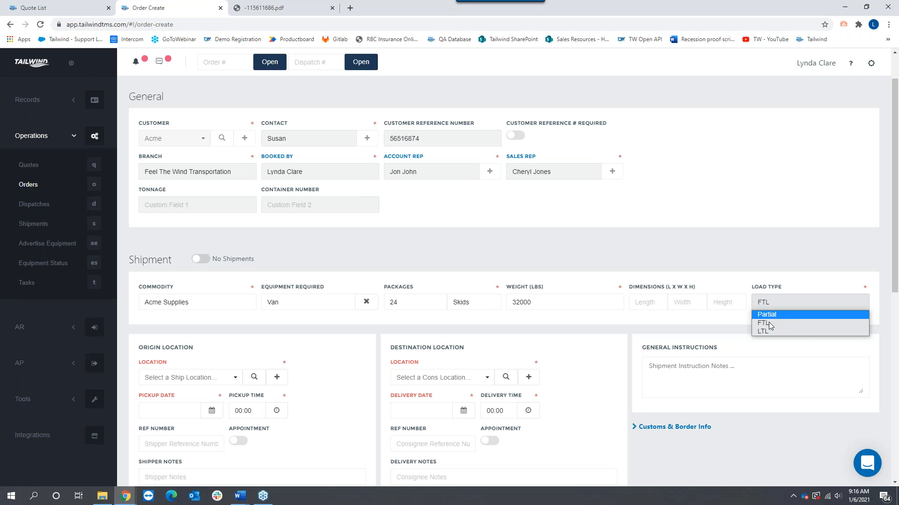
click(772, 322)
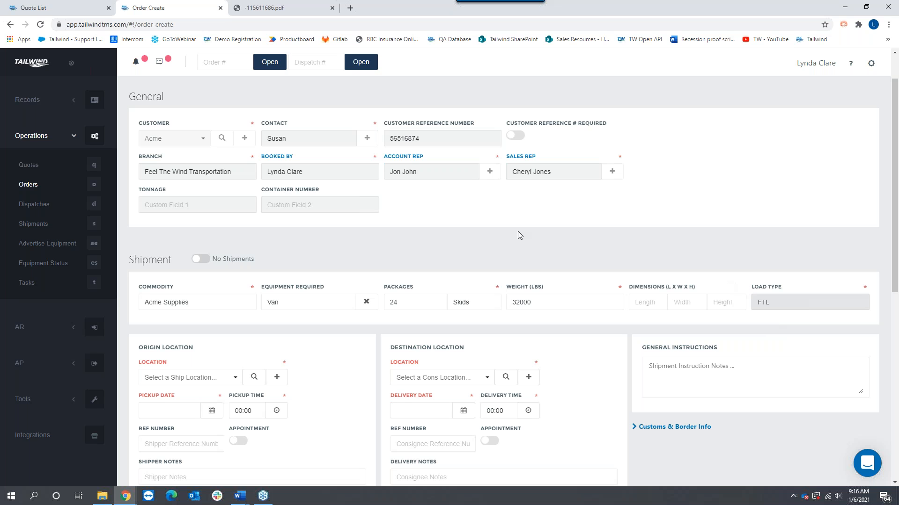
Step: Select Acme Industries as the shipment's origin location
scroll(518, 231, down, 4)
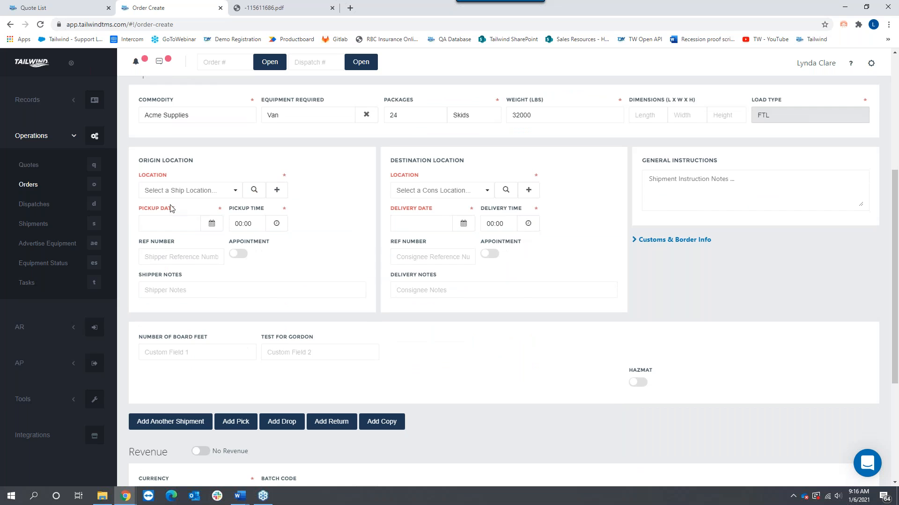
drag(195, 164, 140, 162)
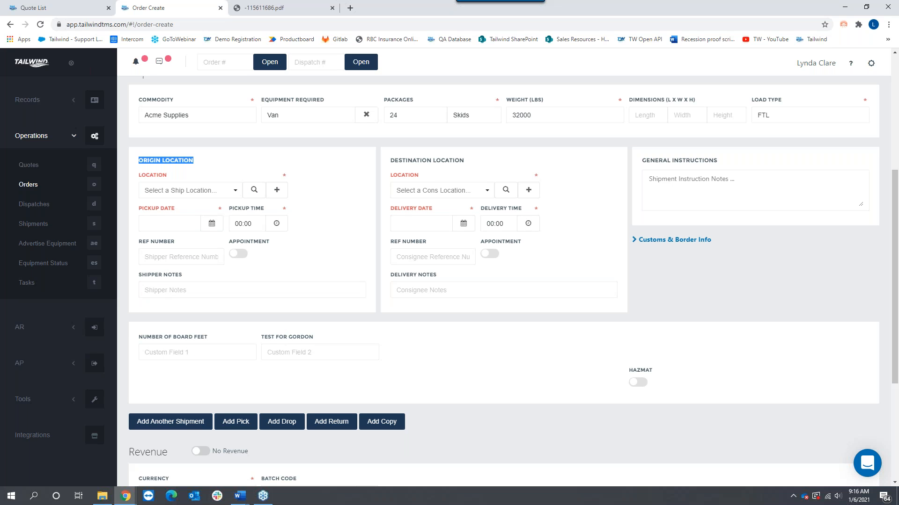
click(187, 192)
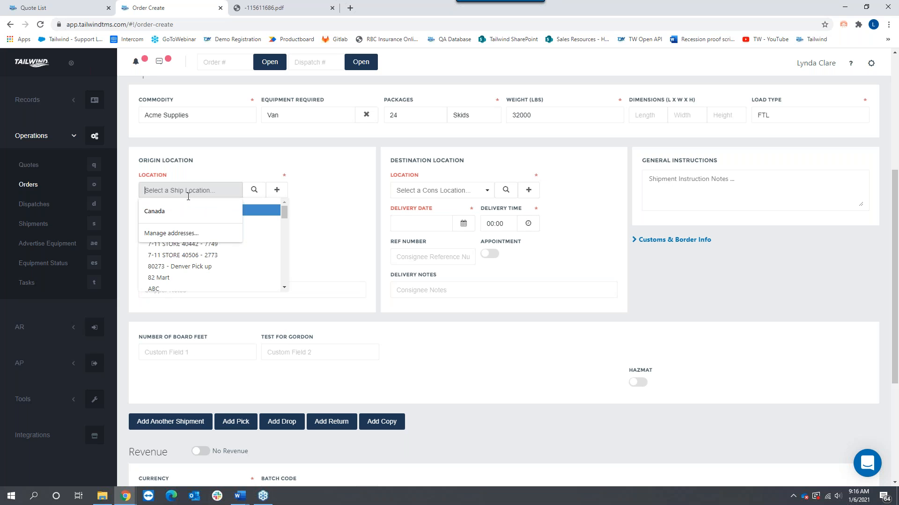
text(acm)
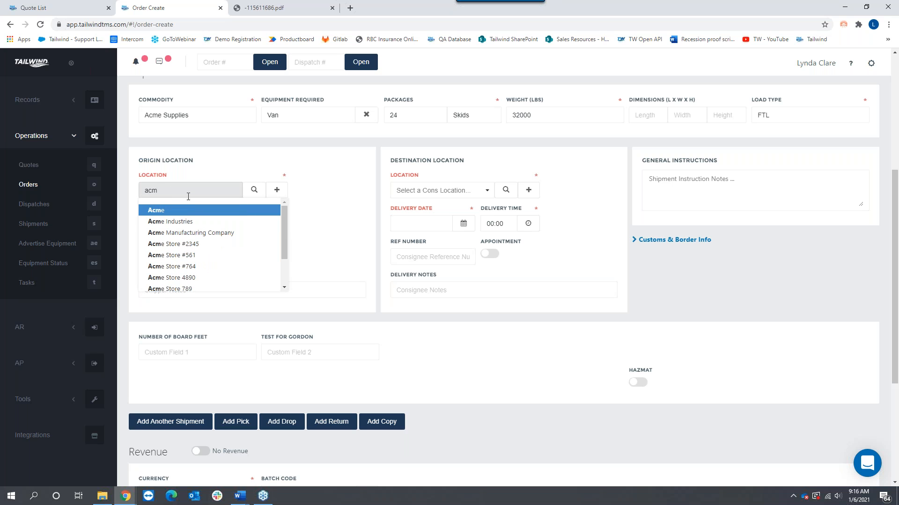
click(181, 222)
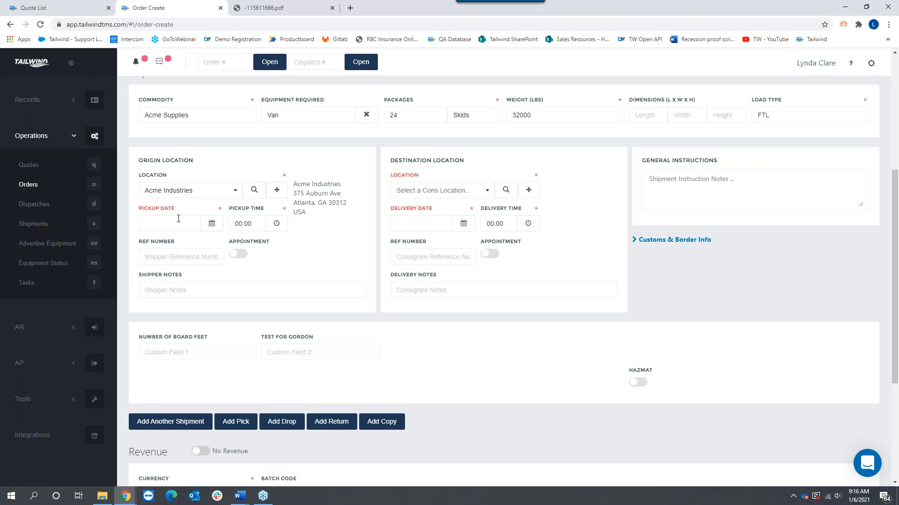
Step: Schedule the pickup for 01/06/2021 at 08:00 and mark it as an appointment
click(178, 219)
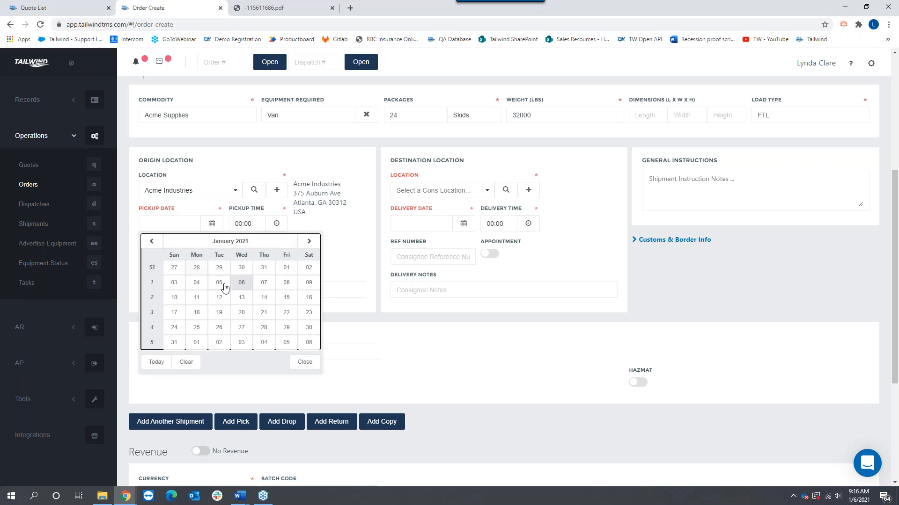
click(241, 282)
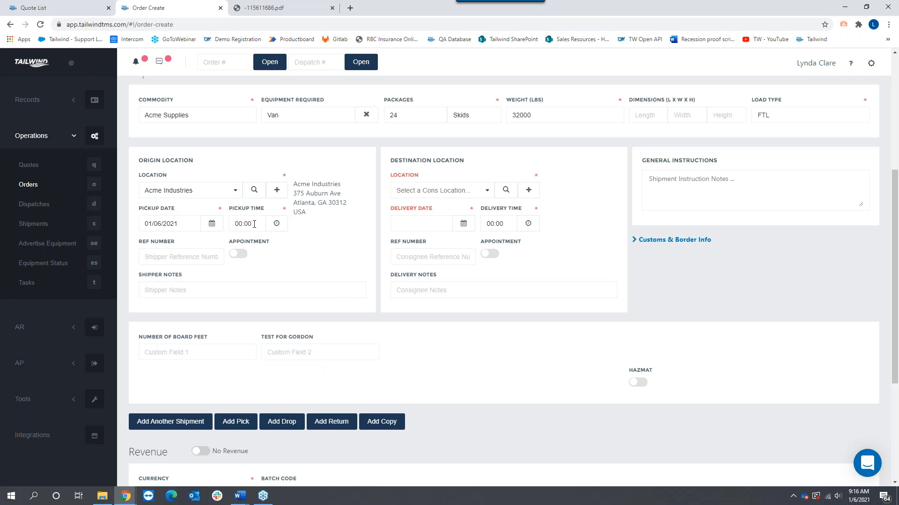
click(241, 226)
drag(240, 226, 233, 227)
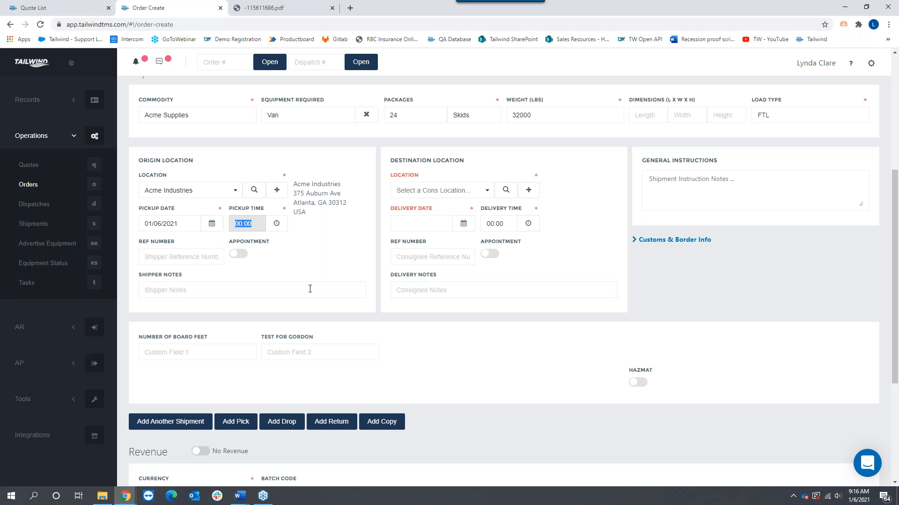
text(08:00)
click(239, 254)
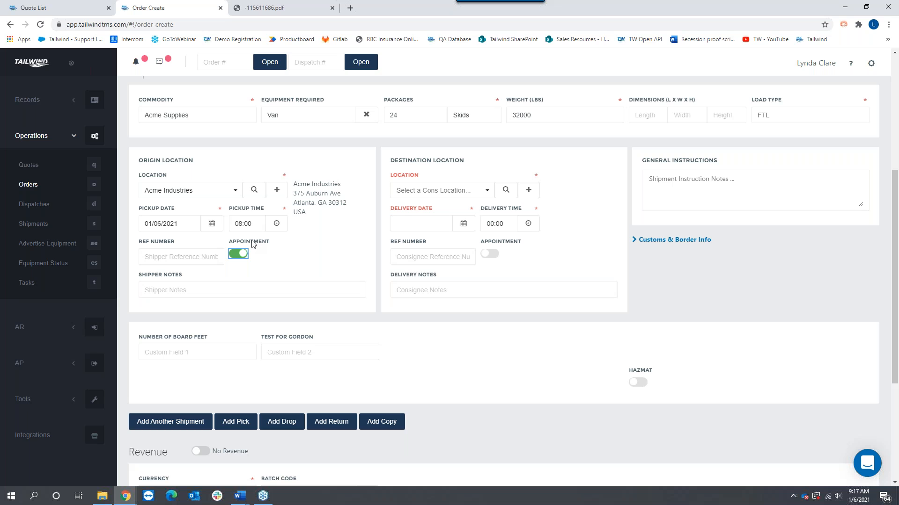
Step: Enter 123456 as the shipper reference number and "Driver must have his own PPE on" as the shipper notes
click(149, 256)
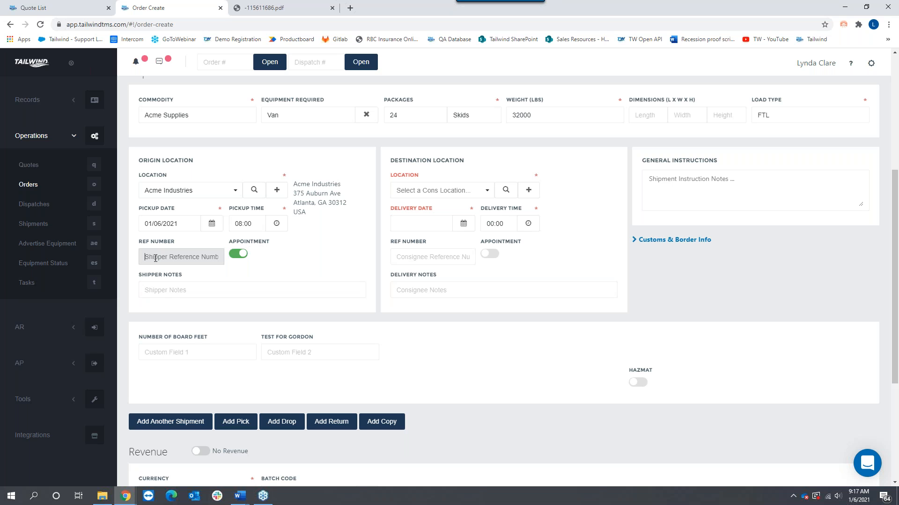
text(123456)
click(162, 293)
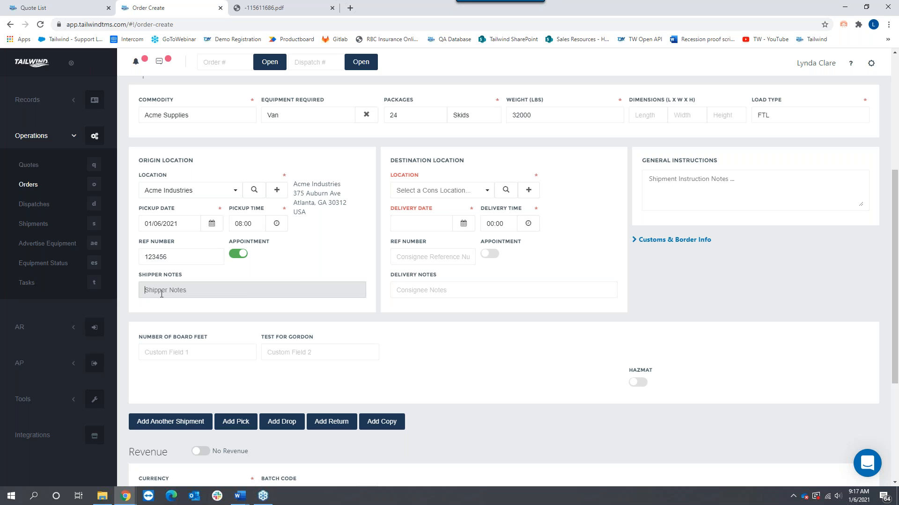
text(Driver must have his own PPE on)
Step: Select Acme Store #561 as the destination location and set the delivery date to 01/08/2021
click(427, 190)
text(acme)
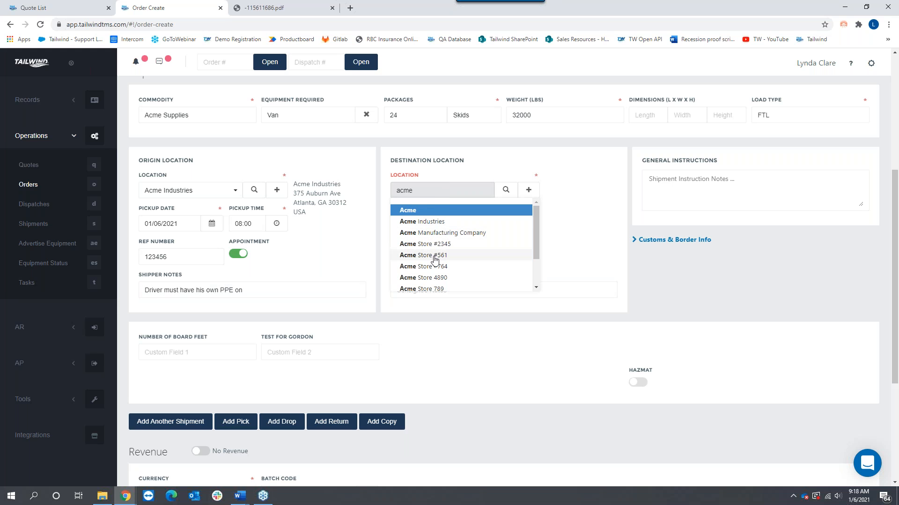
click(434, 260)
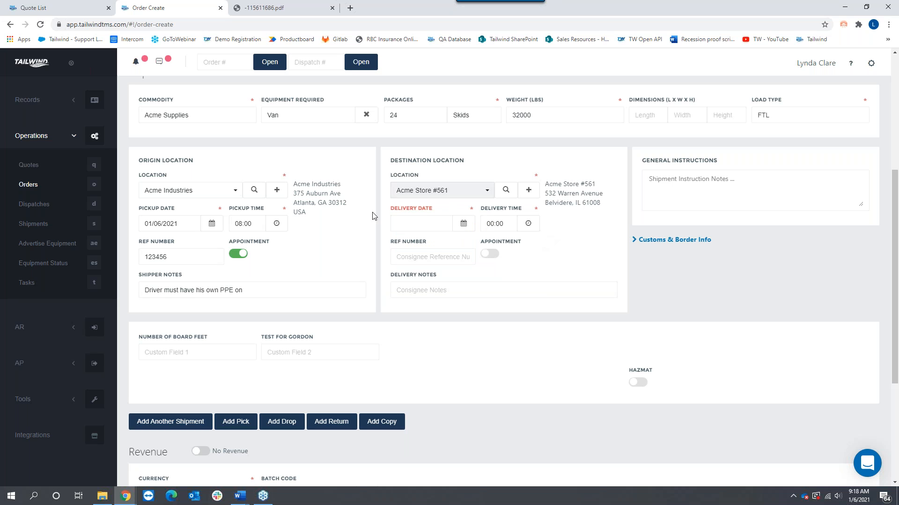
click(421, 224)
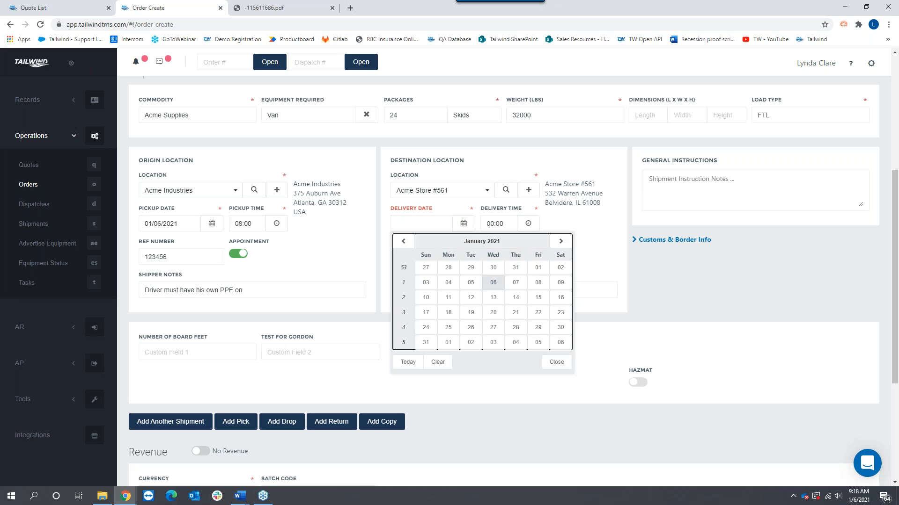
click(538, 283)
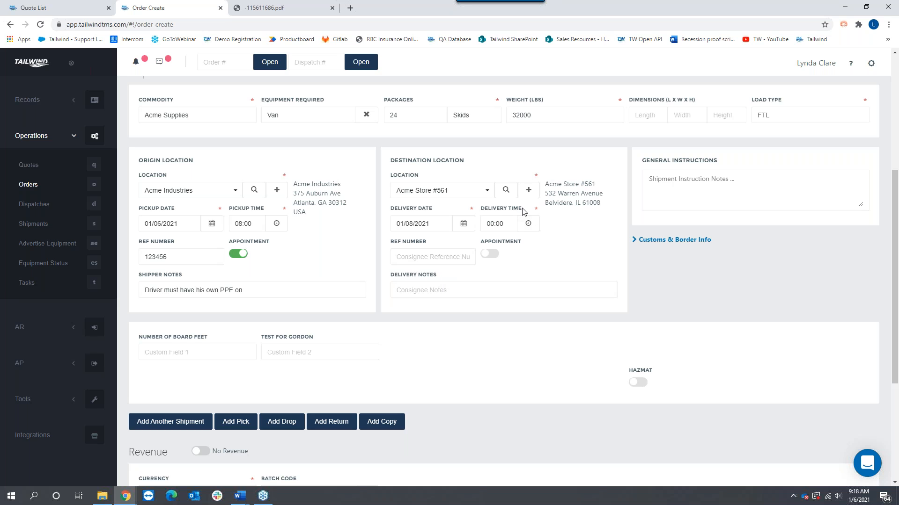
Step: Enter "Unloading window 10am - 2pm" as the delivery notes for the destination location
drag(523, 210, 482, 216)
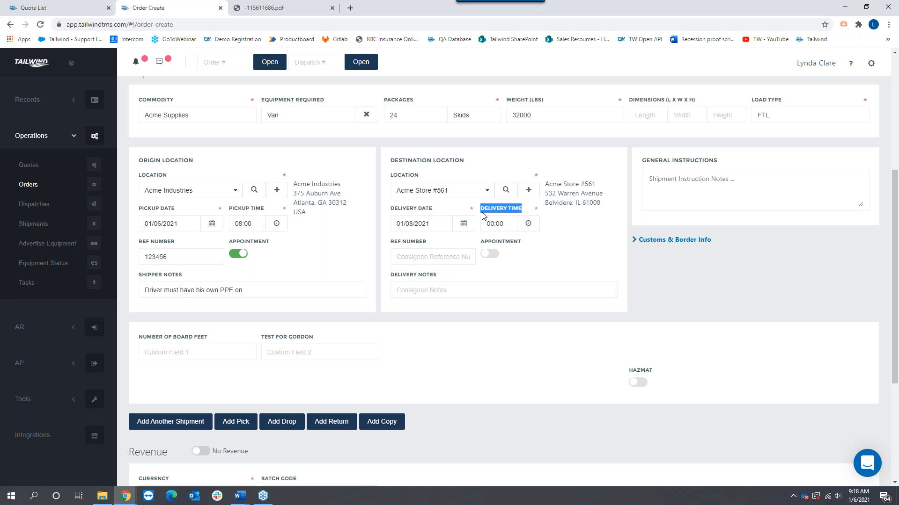
click(405, 288)
text(Unloading w)
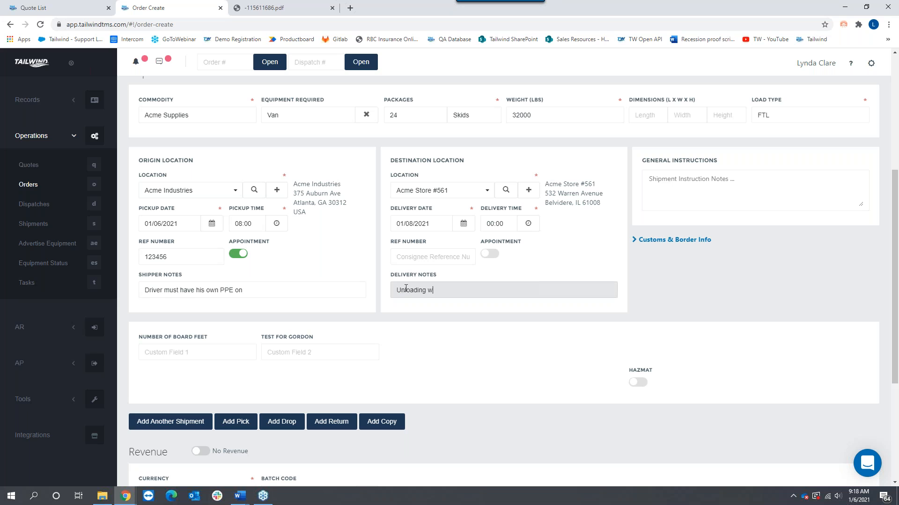
text(indow 10am - 2pm)
scroll(300, 341, down, 1)
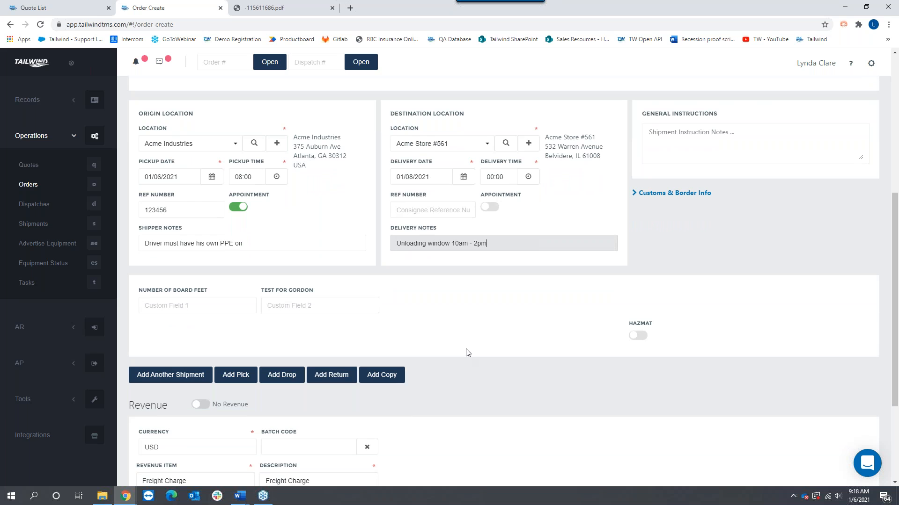
scroll(457, 307, up, 3)
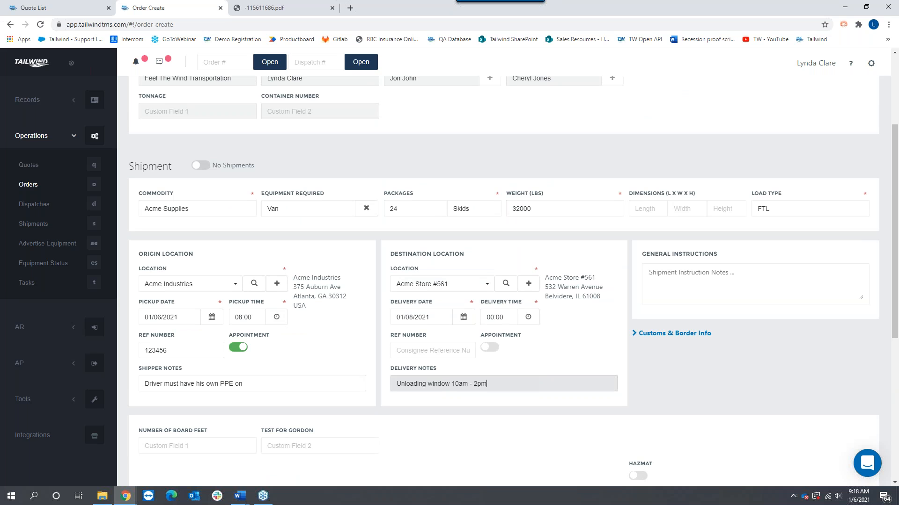
scroll(504, 281, down, 2)
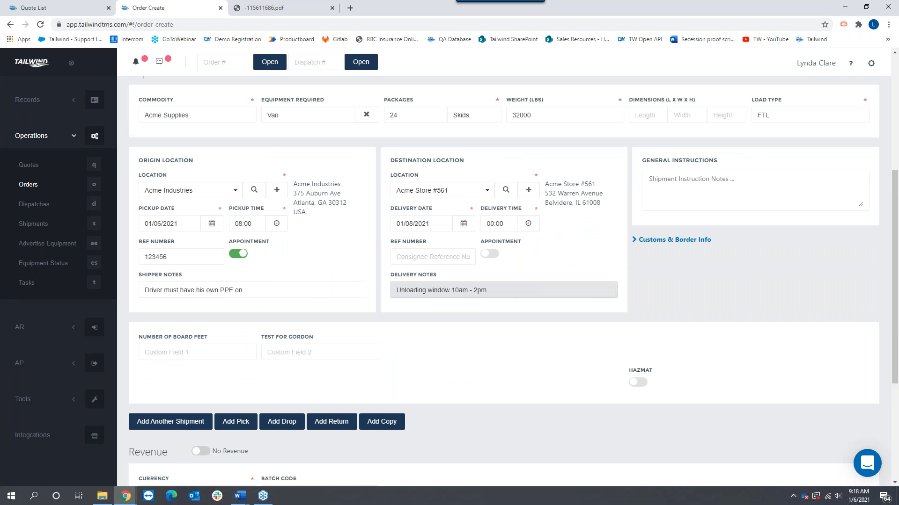
scroll(479, 299, down, 2)
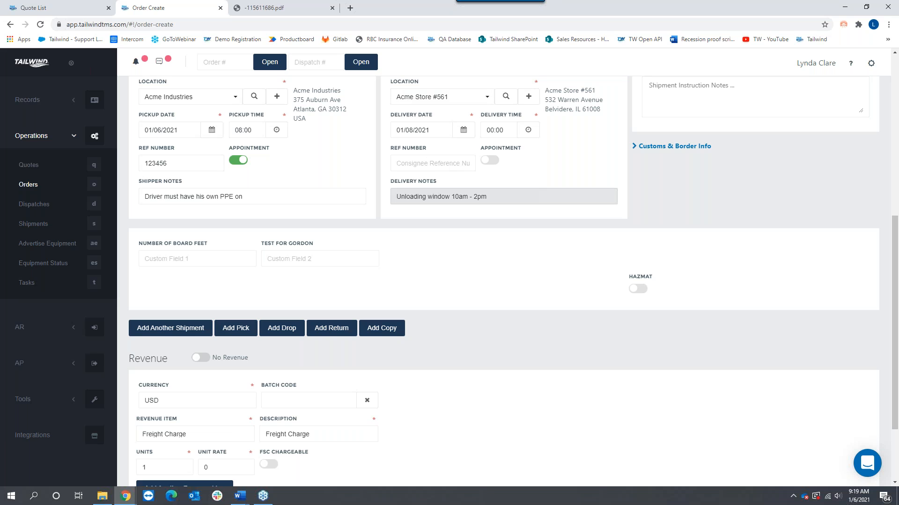
scroll(361, 146, up, 2)
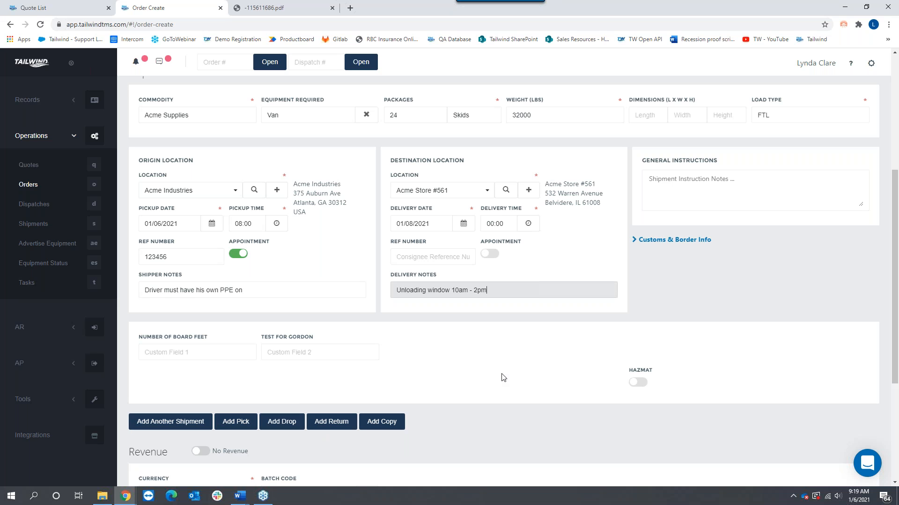
Step: Add a Freight Charge revenue line with a unit rate of 1850.00 and FSC chargeable enabled
scroll(503, 377, down, 4)
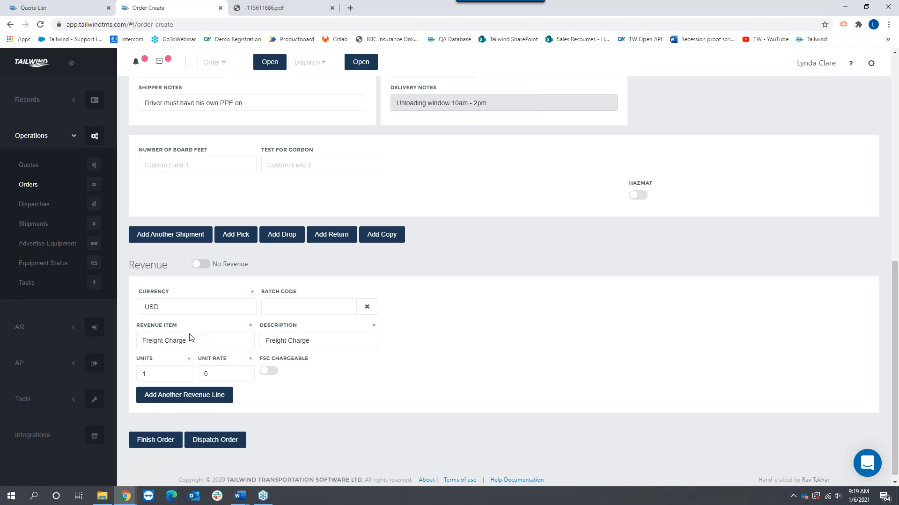
click(197, 344)
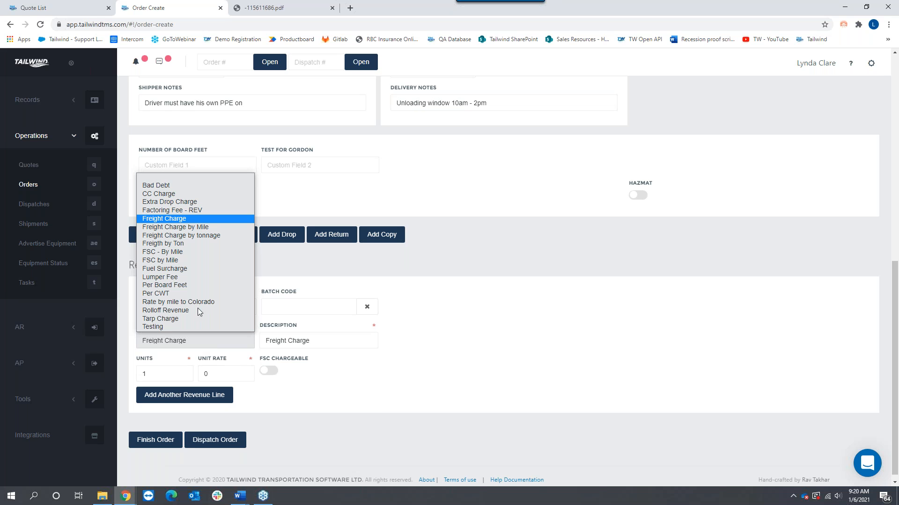
click(185, 219)
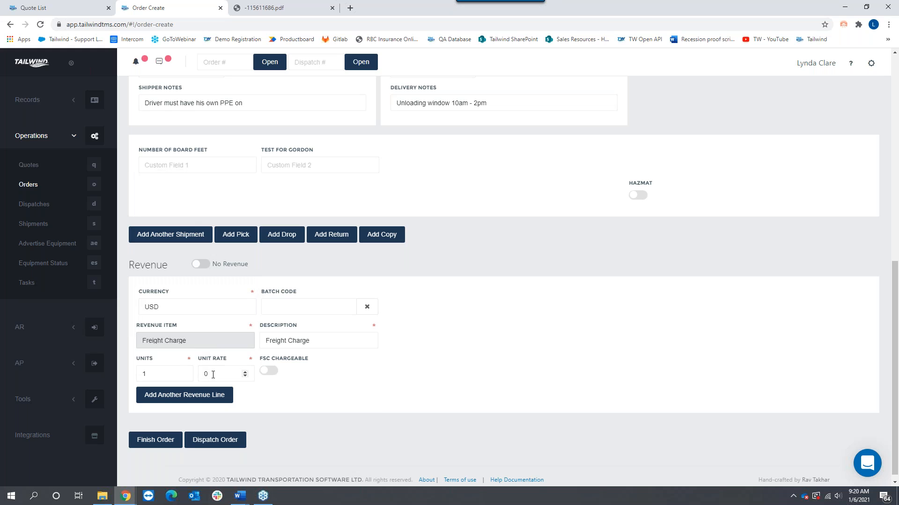
click(208, 375)
text(1850.00)
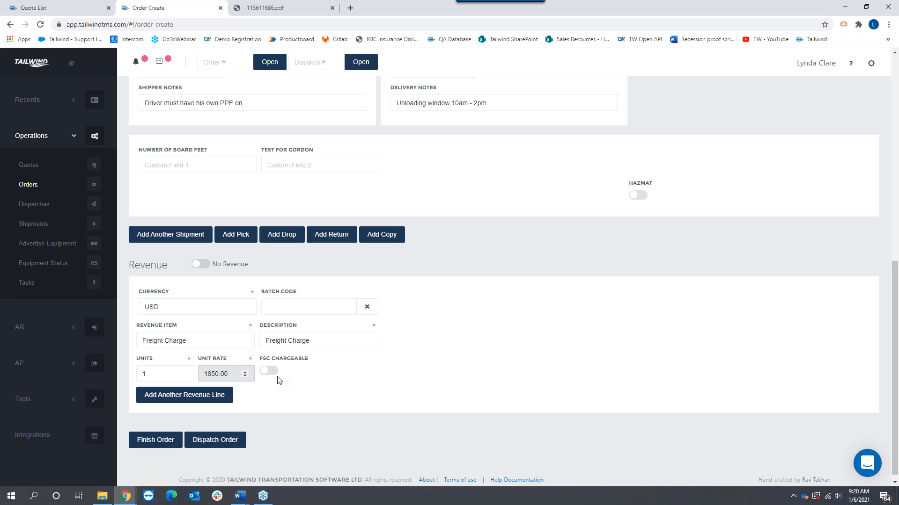
click(271, 372)
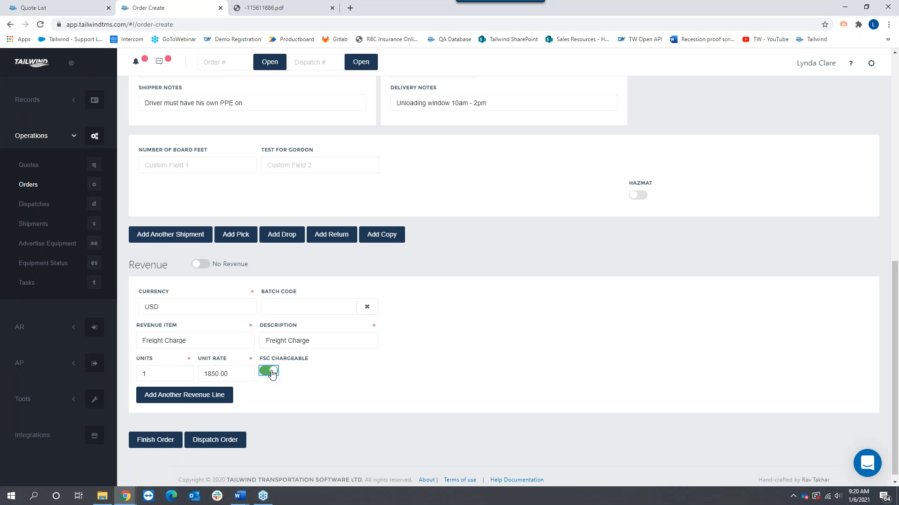
click(189, 399)
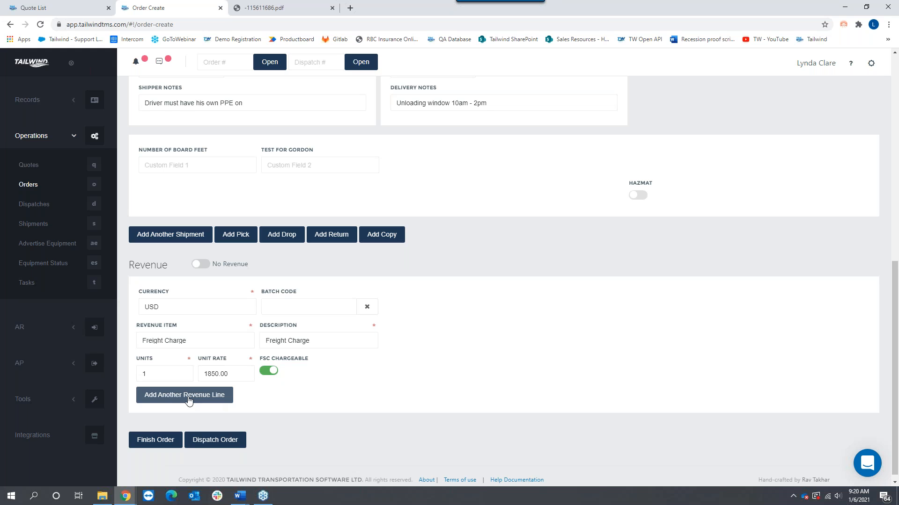
click(188, 400)
drag(139, 358, 729, 358)
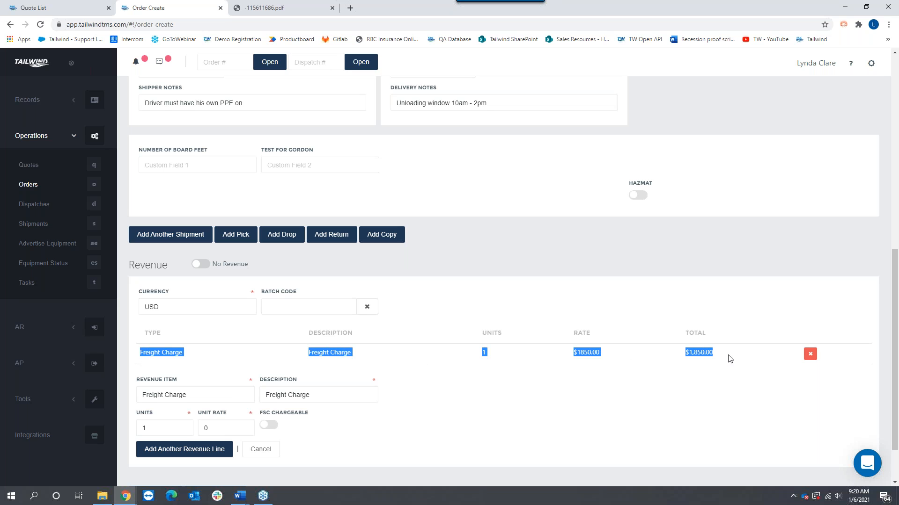
Step: Add a Fuel Surcharge revenue line with the units set to 0.05
click(191, 397)
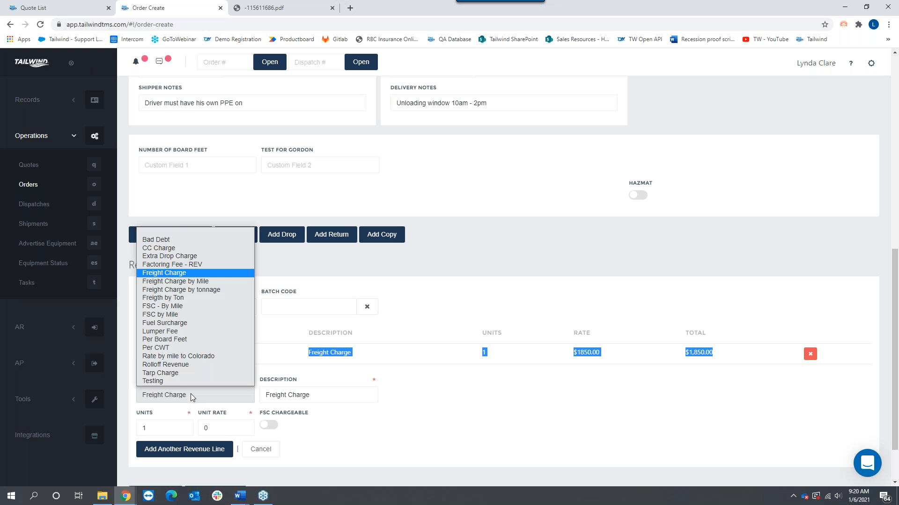
click(182, 326)
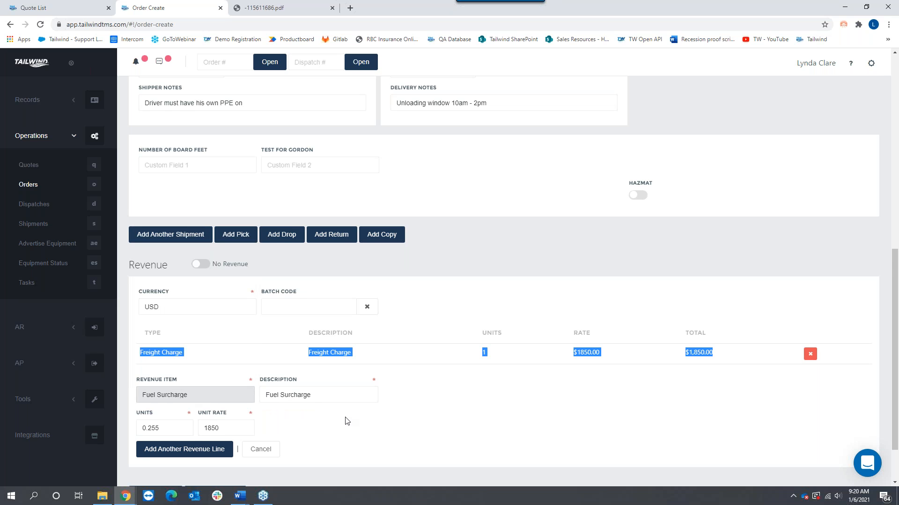
scroll(348, 421, down, 1)
drag(226, 381, 203, 385)
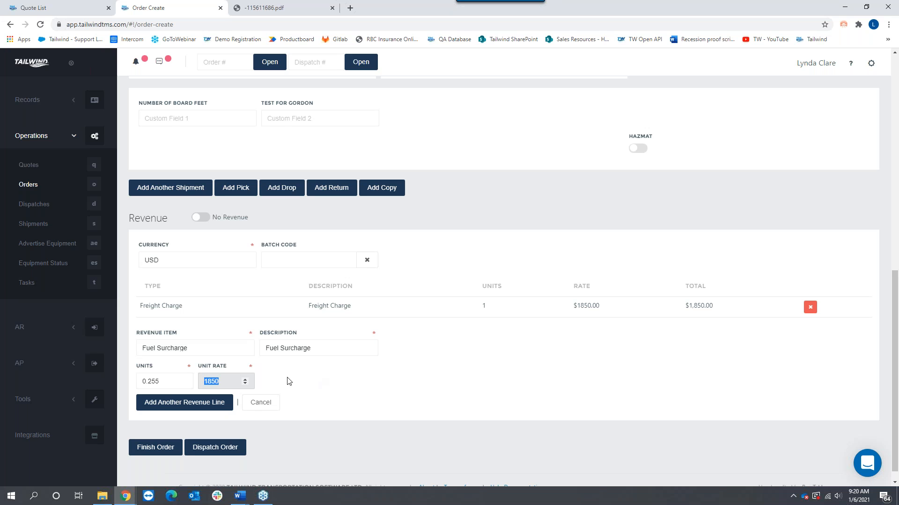
drag(162, 381, 129, 394)
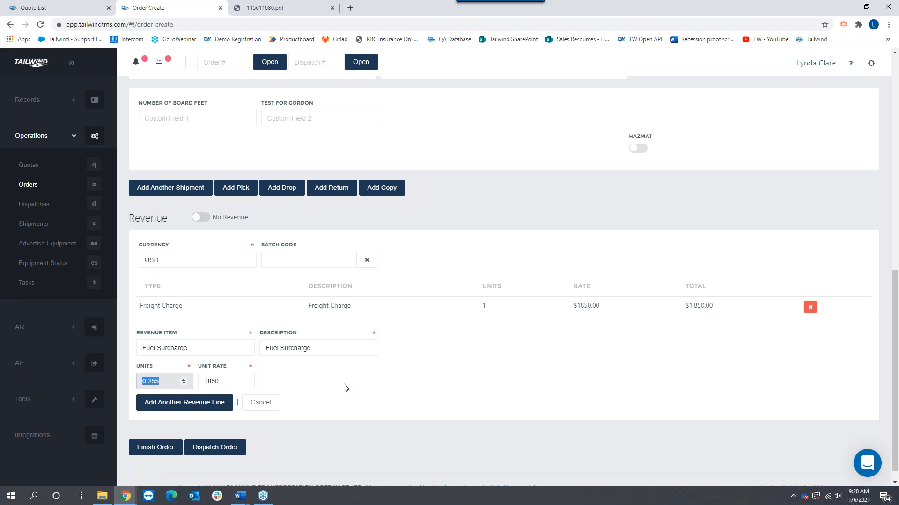
text(0.05)
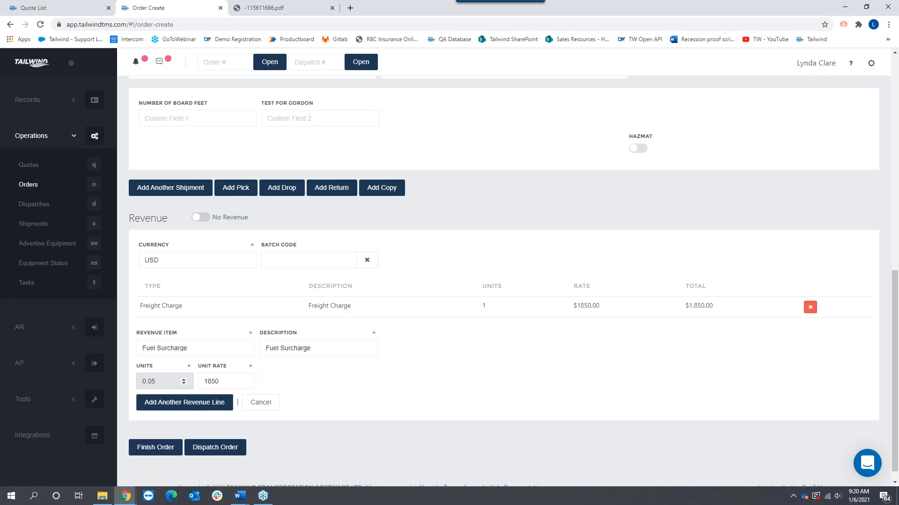
click(191, 406)
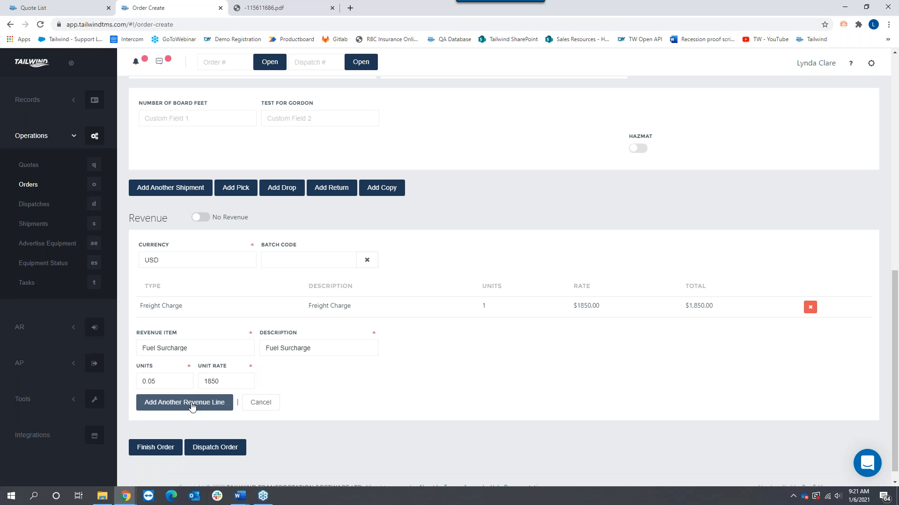
drag(142, 306, 532, 343)
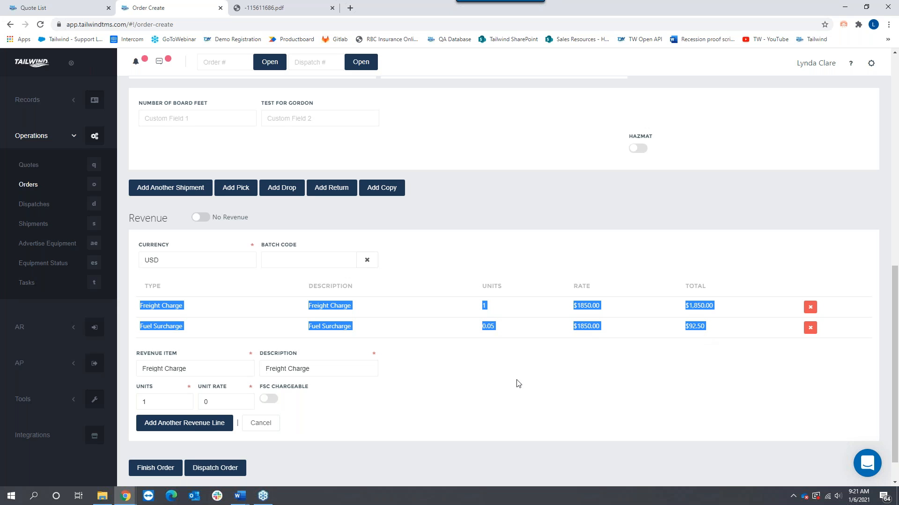
Step: Fill in a Lumper Fee revenue item with a unit rate of 250.00
click(210, 369)
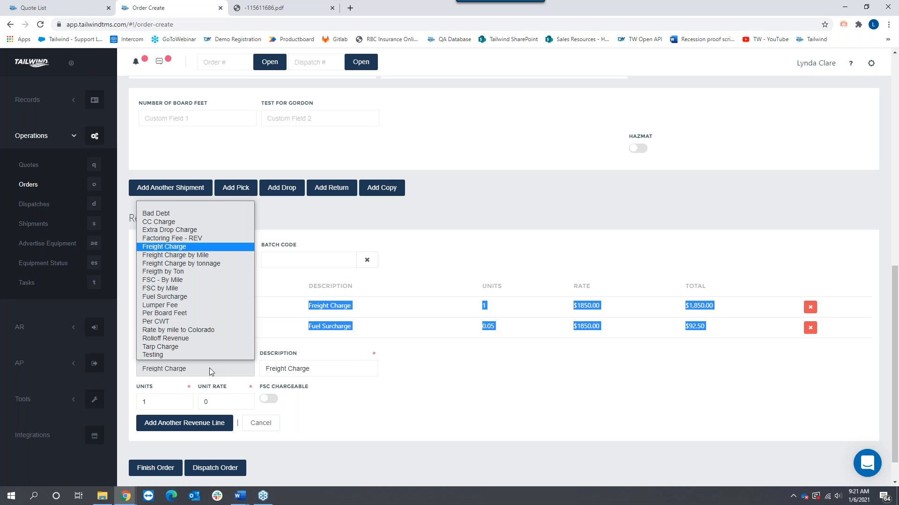
click(170, 305)
click(199, 405)
text(250.00)
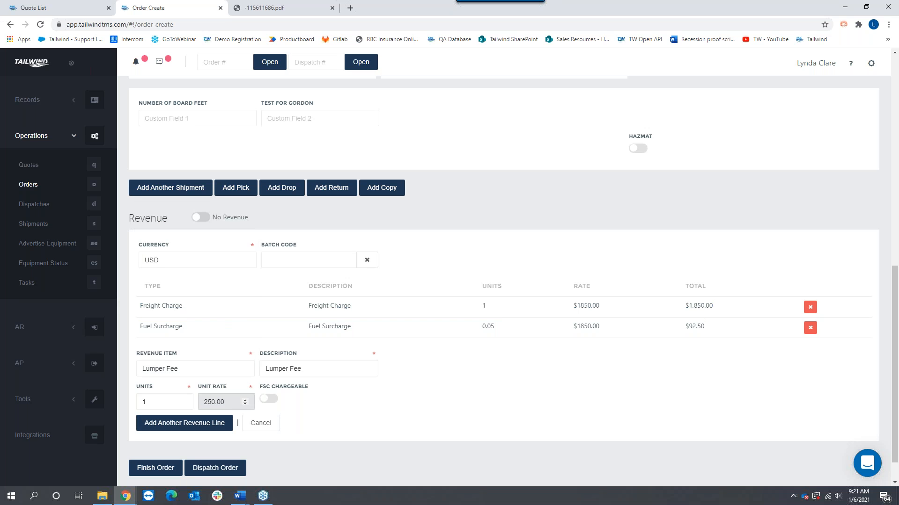
drag(179, 356, 137, 352)
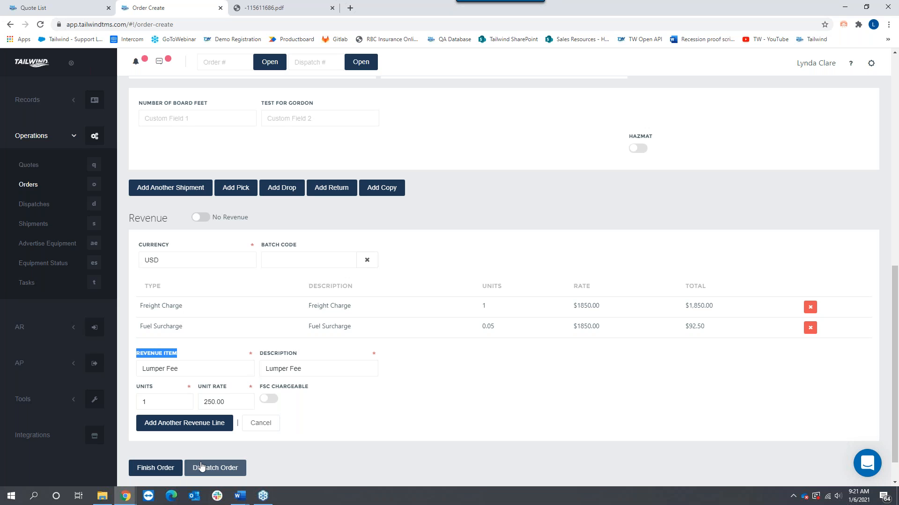
Step: Finish the order and open its record to review the order number and currency
click(164, 469)
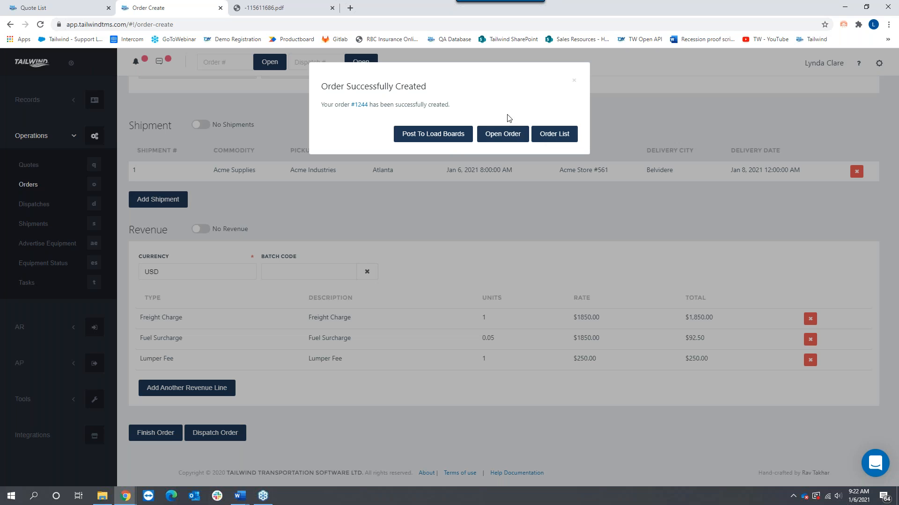
click(512, 136)
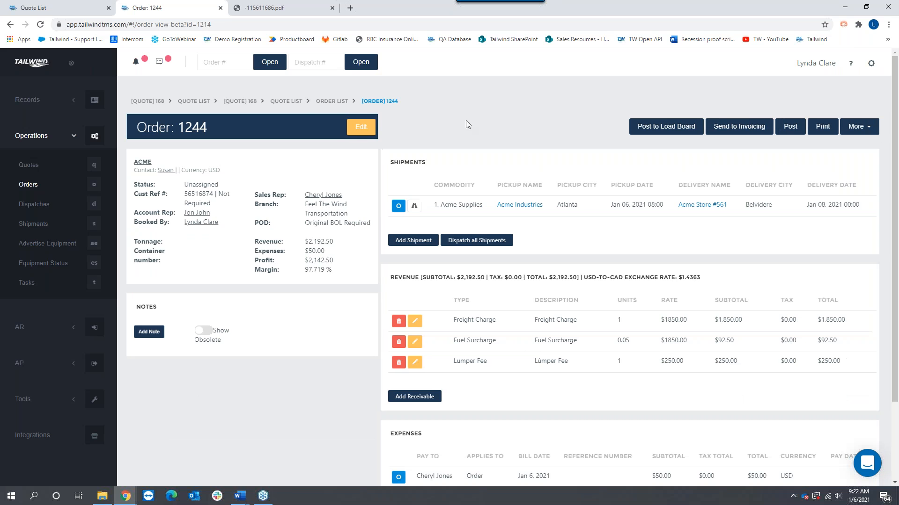
drag(178, 127, 207, 127)
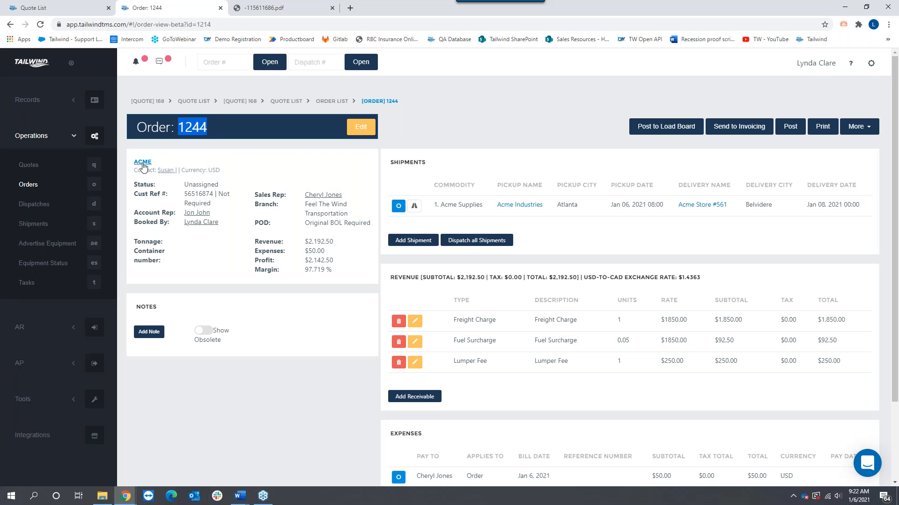
drag(206, 170, 230, 173)
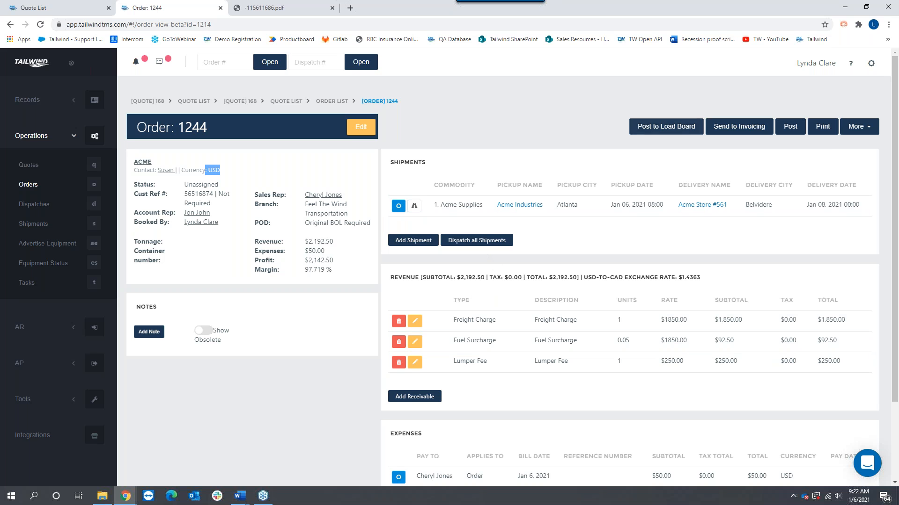
Step: Generate the order's printable invoice and review its company details, billing address, shipment lines, charges and closing message
click(825, 128)
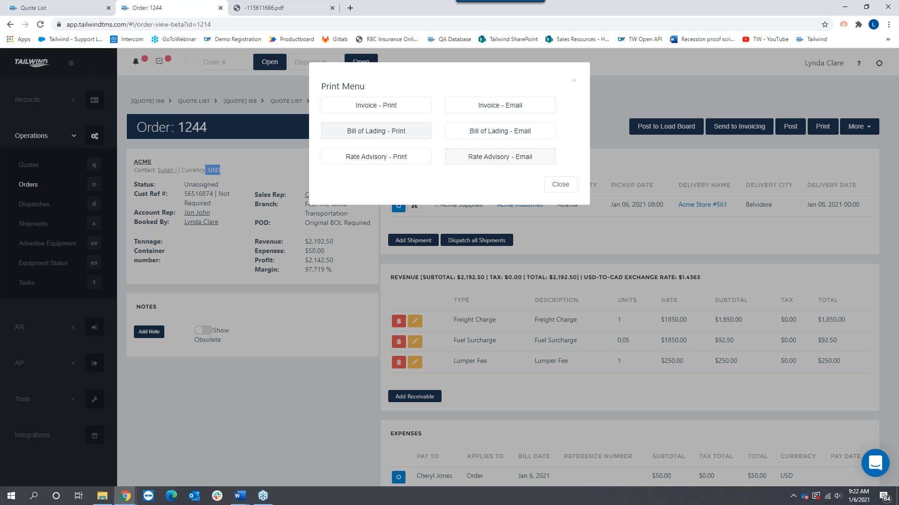
click(385, 107)
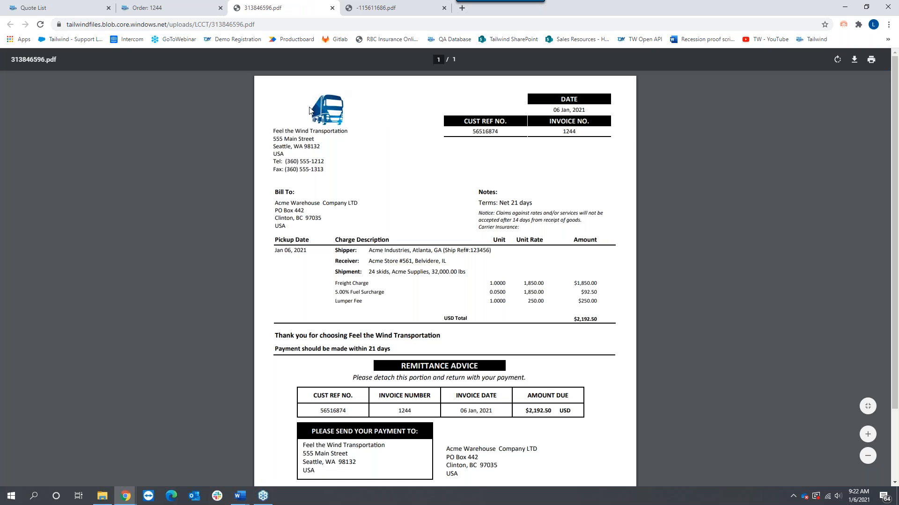
drag(272, 132, 323, 171)
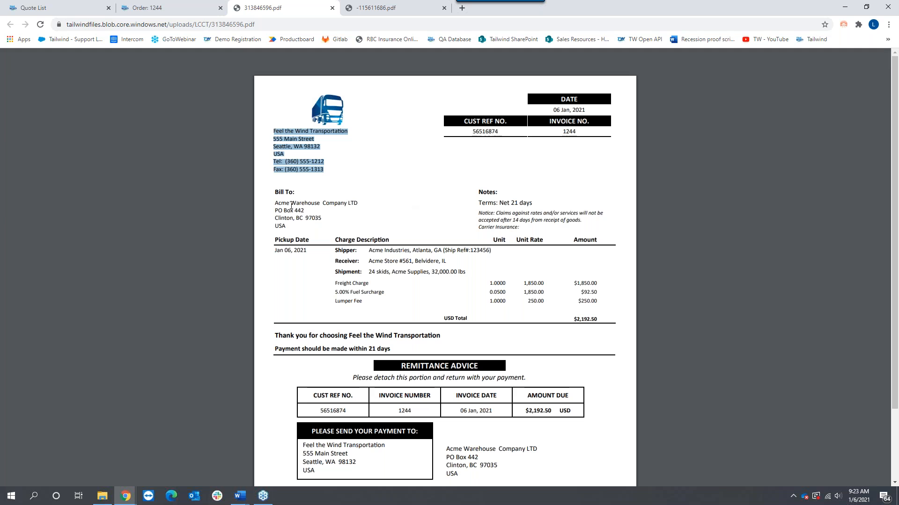
drag(275, 203, 303, 229)
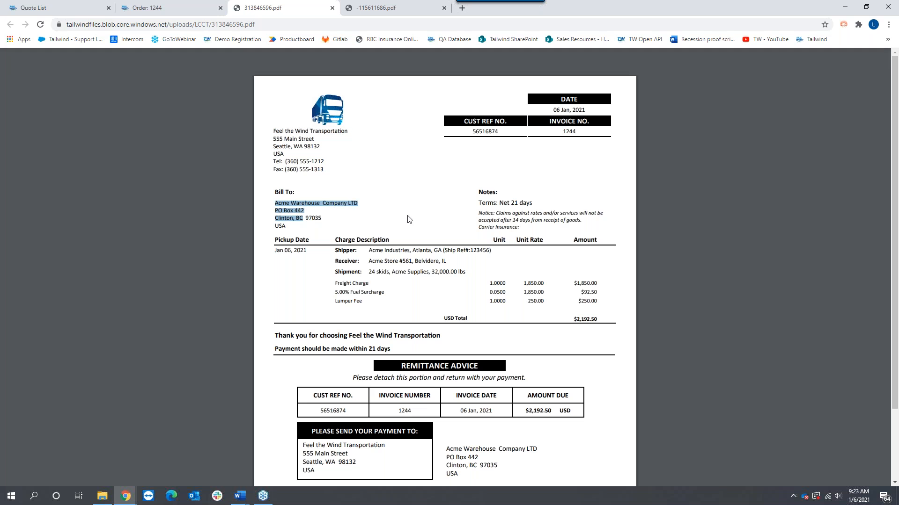
drag(342, 252, 468, 271)
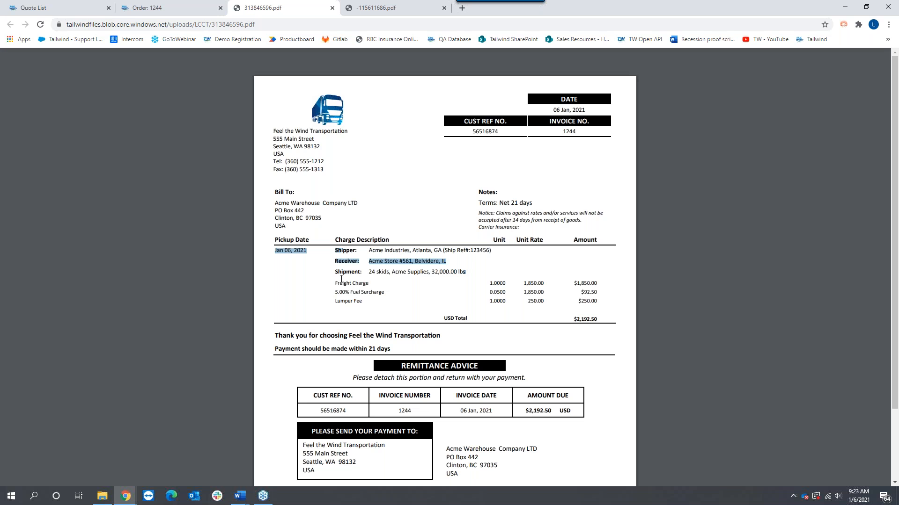
drag(333, 284, 375, 305)
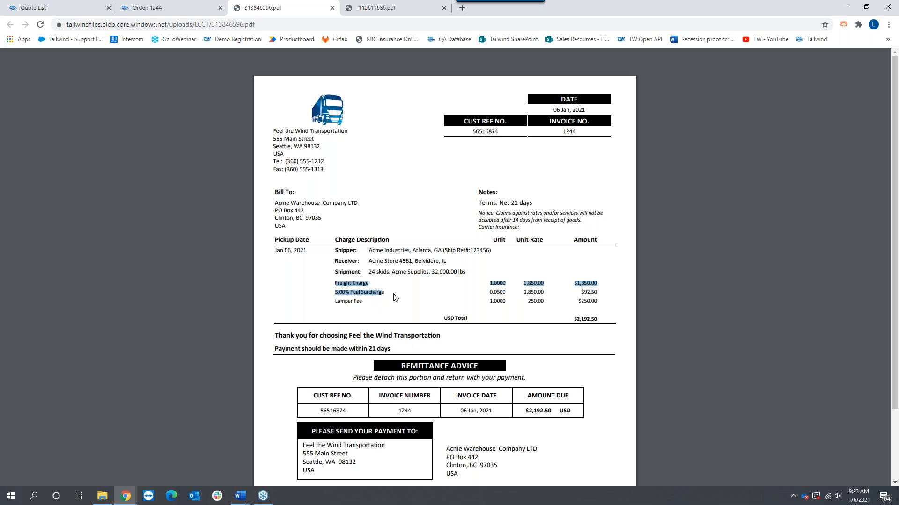
drag(274, 336, 445, 333)
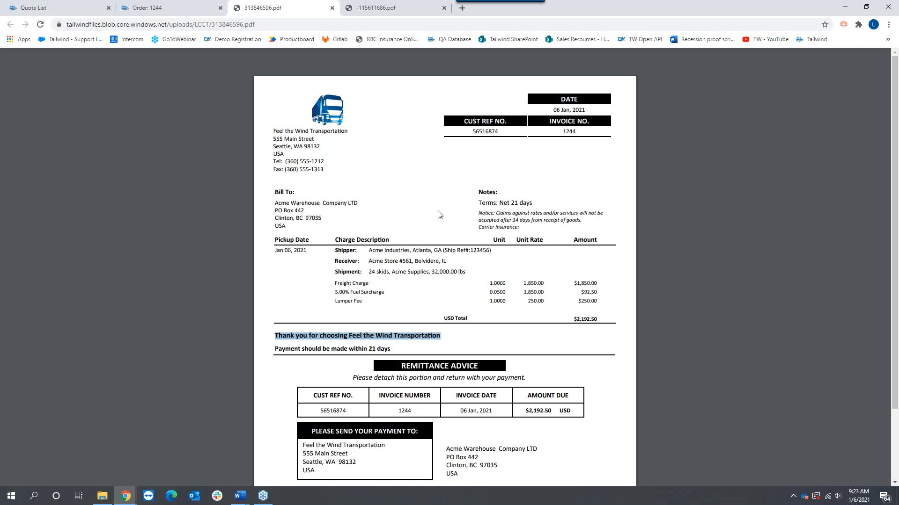
Step: Return to order 1244 and look over its print and email document options
click(154, 8)
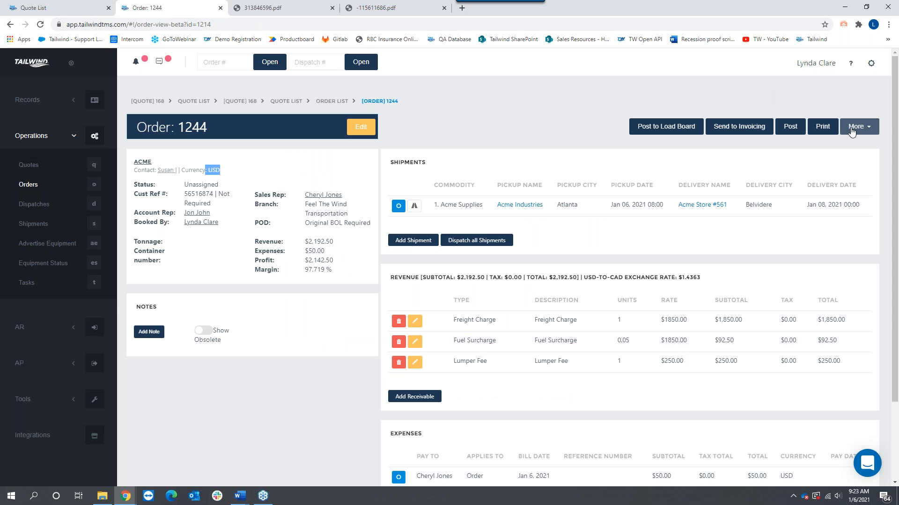
click(823, 126)
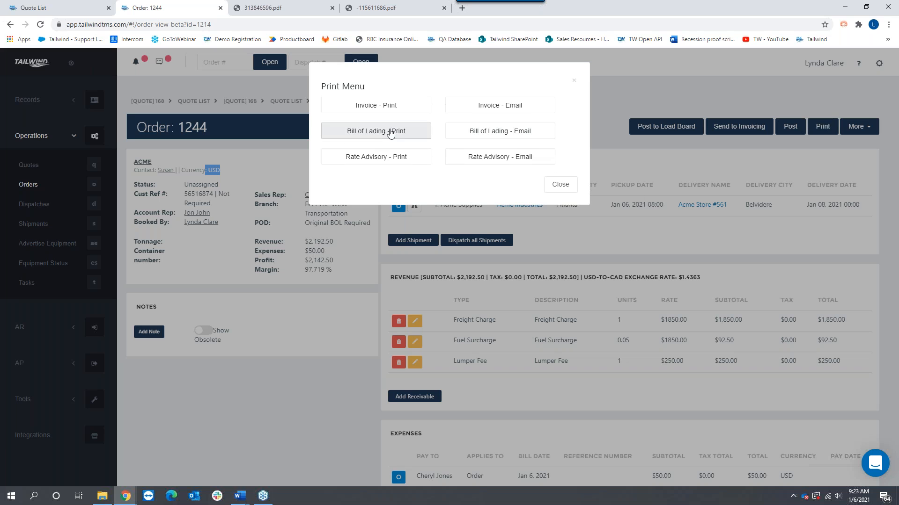
click(561, 184)
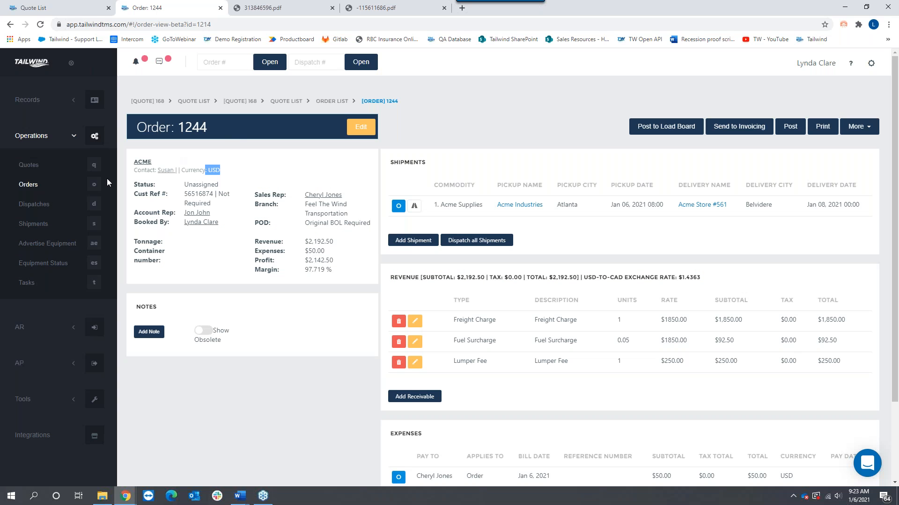
Step: Open Imperial Glass order 1243 from the order list and dispatch all its shipments to a new dispatch
click(33, 186)
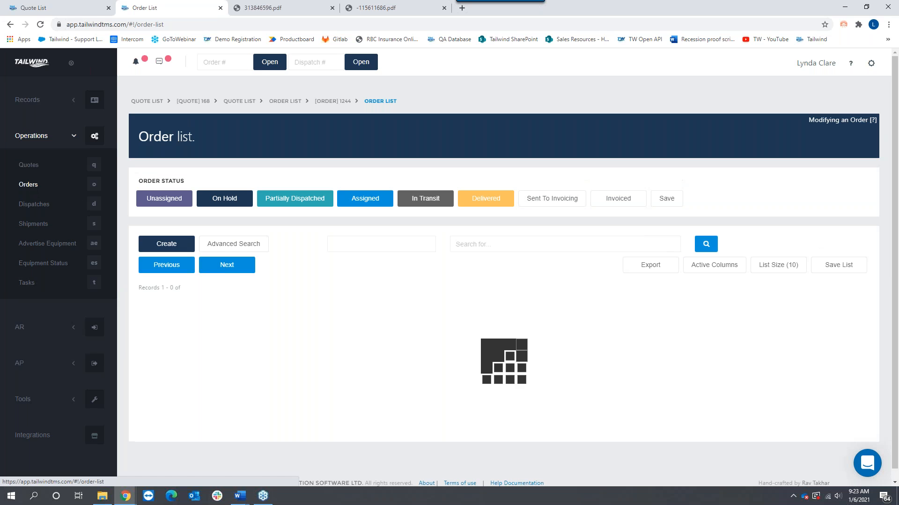
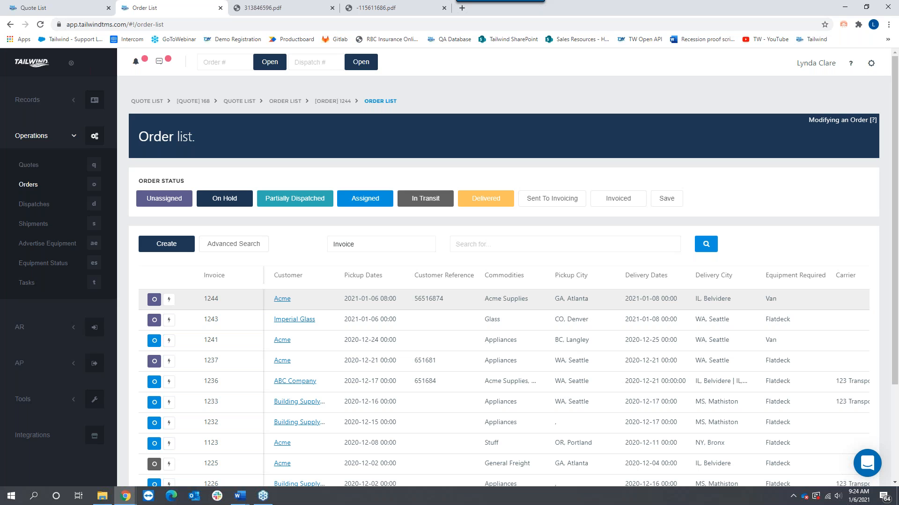
click(154, 320)
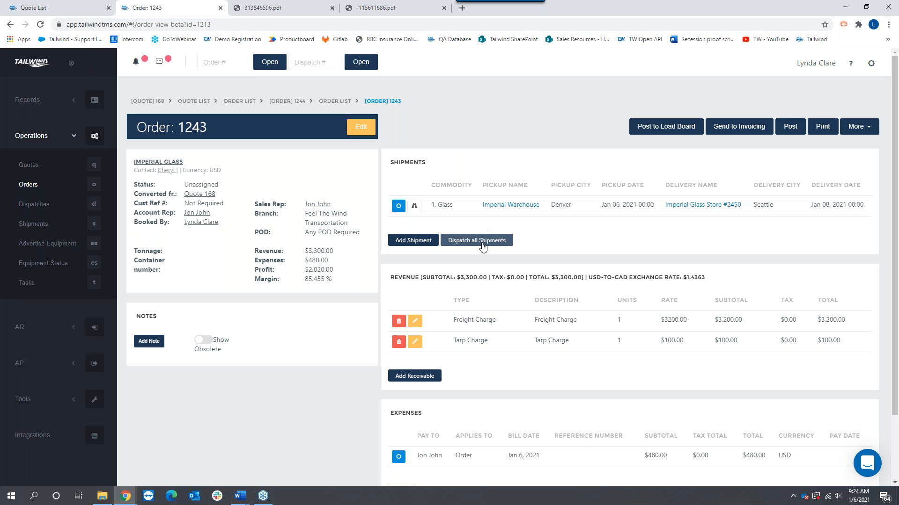
click(482, 243)
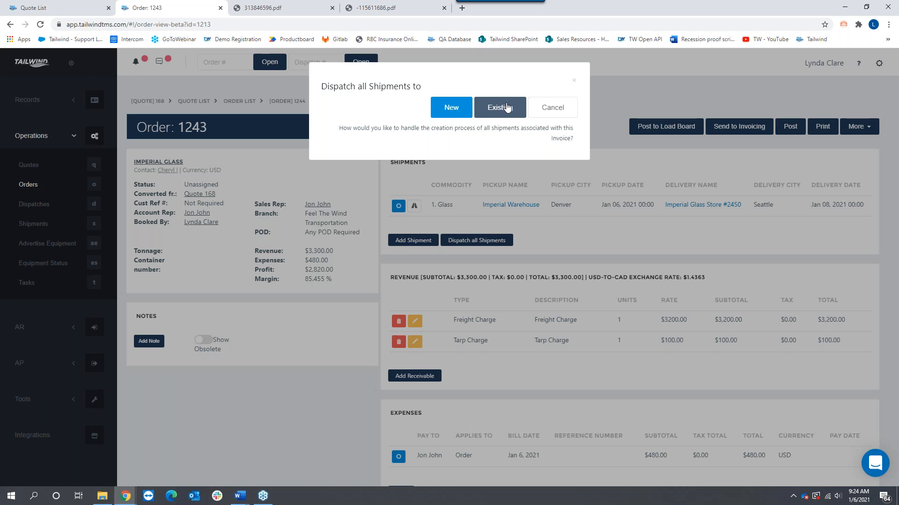
click(451, 108)
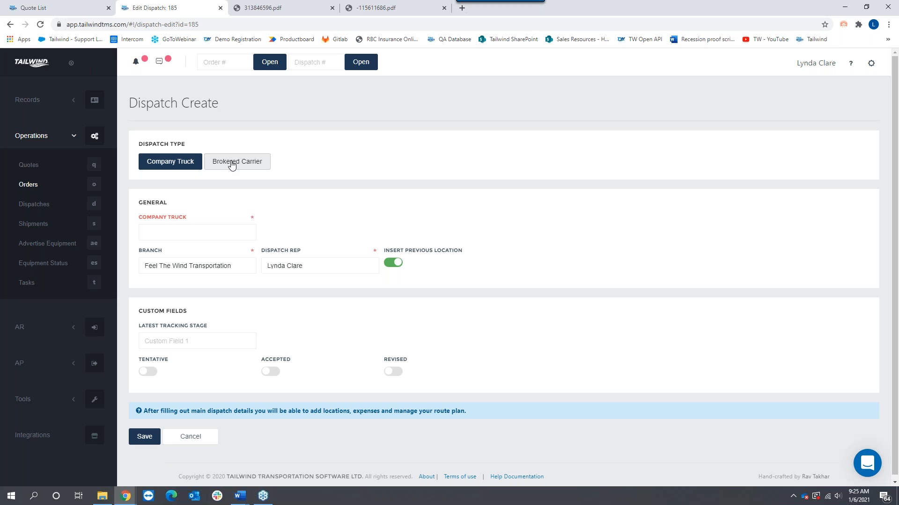
Step: Make the dispatch a Brokered Carrier type with 123 Transport as the carrier and its second listed person as the contact
click(231, 165)
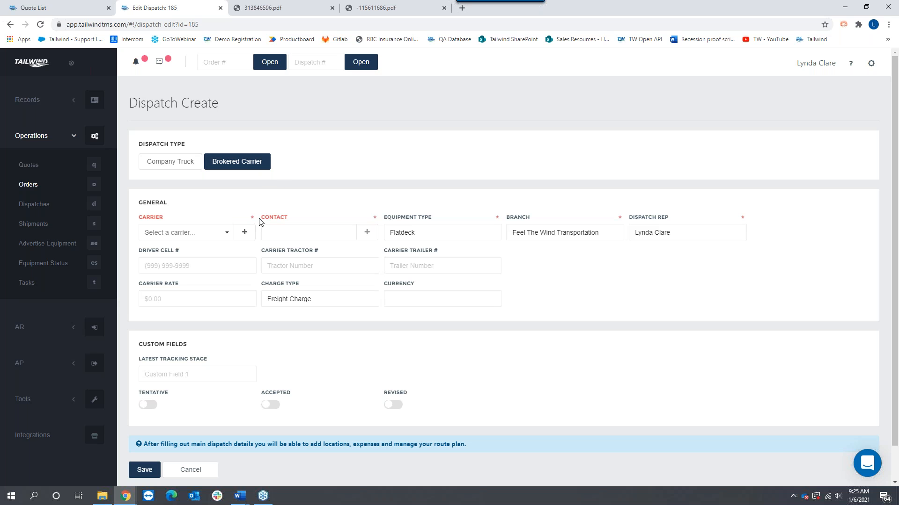
click(229, 235)
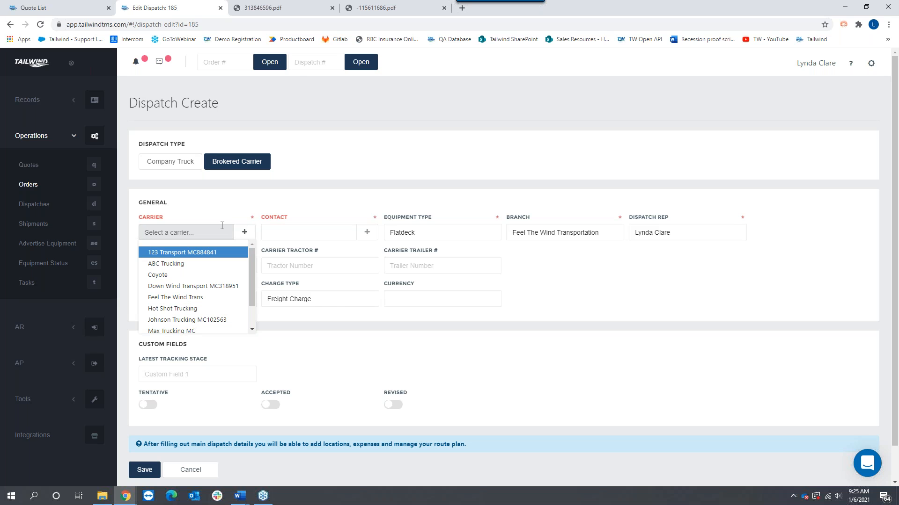
click(147, 252)
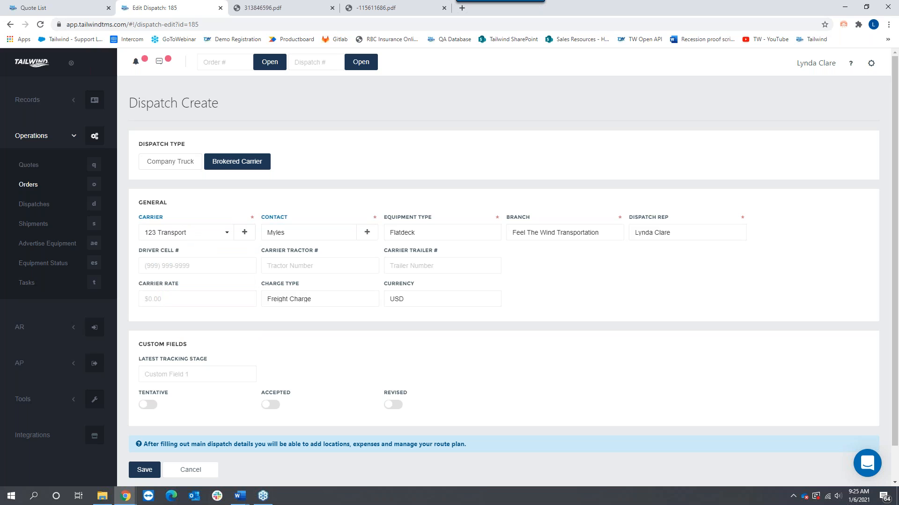
click(296, 232)
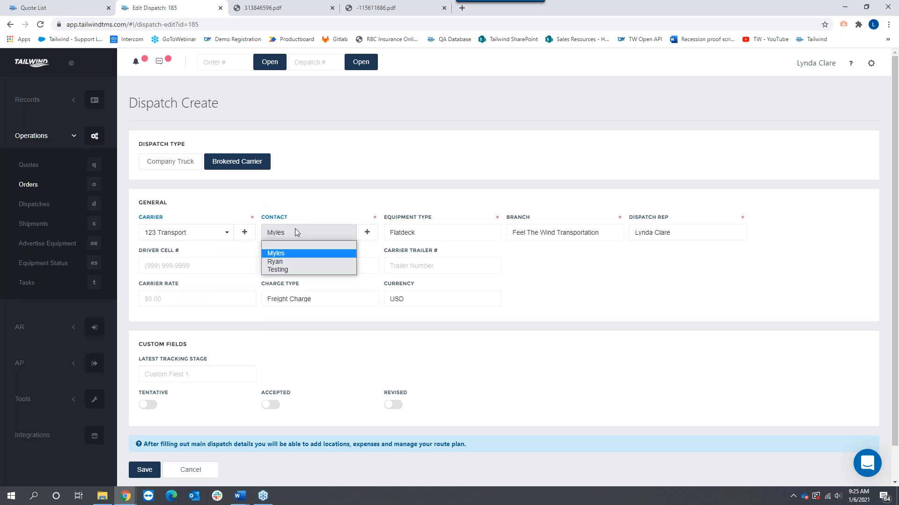
click(279, 265)
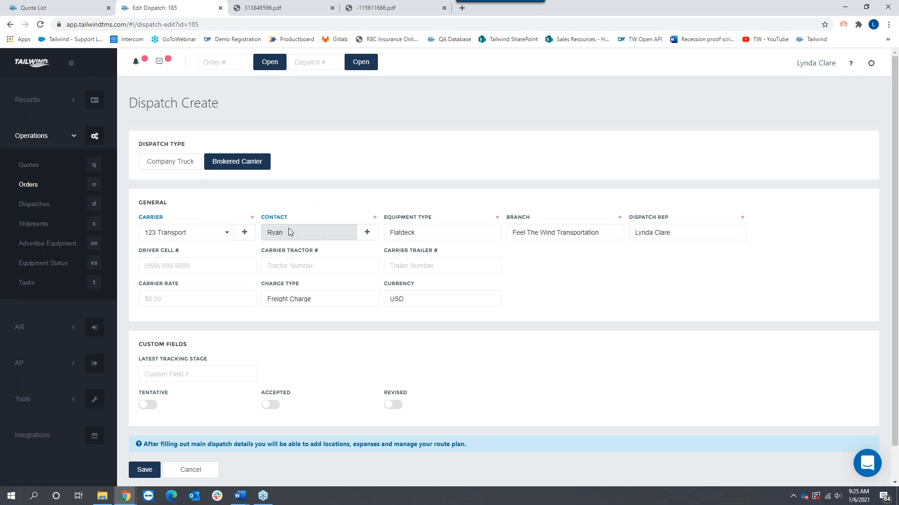
Step: Examine the dispatch form's equipment type, driver cell, carrier tractor and carrier trailer fields
drag(437, 219, 383, 221)
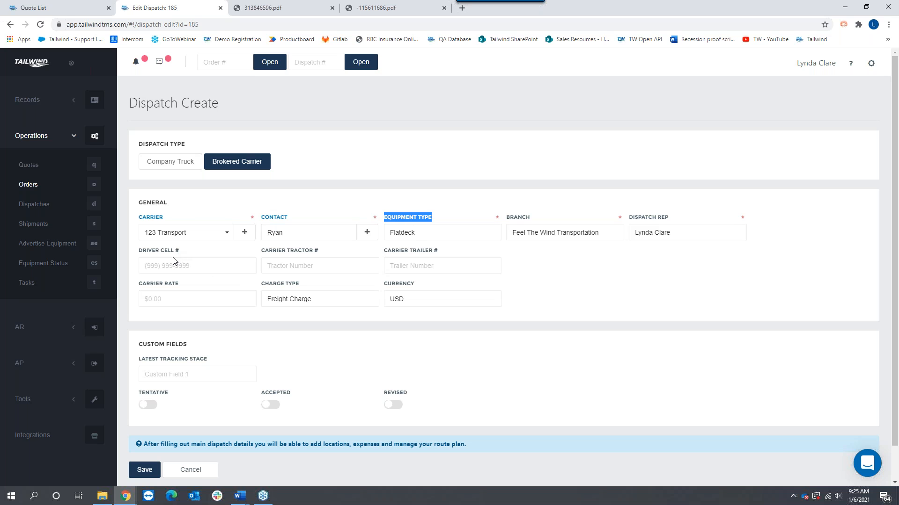
drag(182, 253, 135, 251)
drag(321, 255, 261, 253)
drag(439, 253, 389, 256)
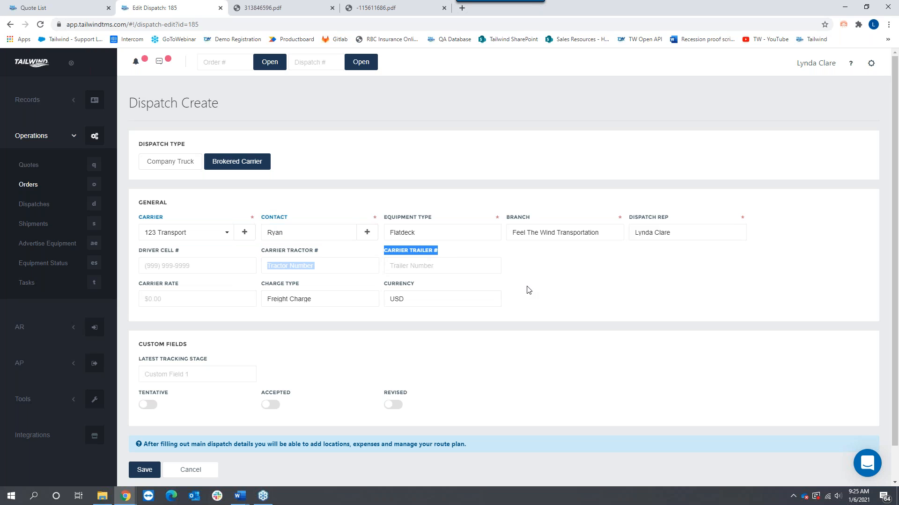
Step: Set the carrier rate to 2000.00 with the Brokered Carrier Expense charge type and save the dispatch
click(170, 300)
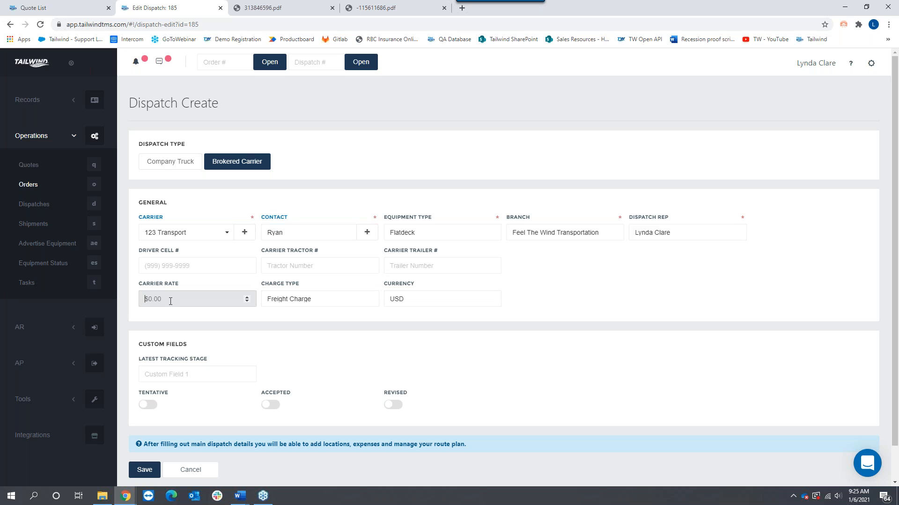
text(2000.00)
click(321, 298)
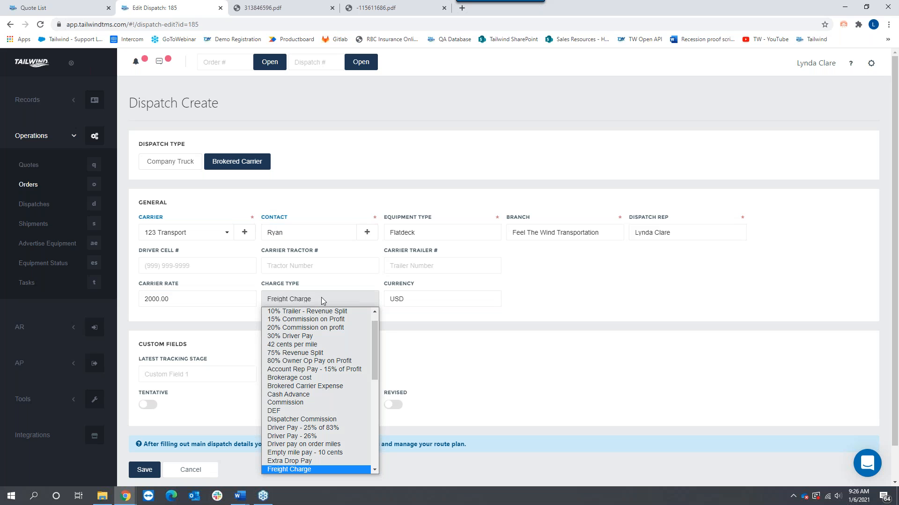
click(303, 386)
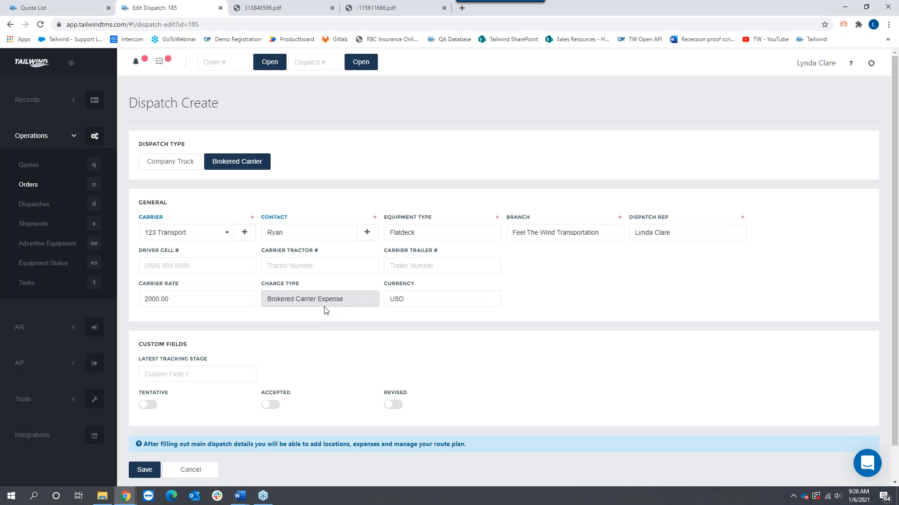
click(145, 470)
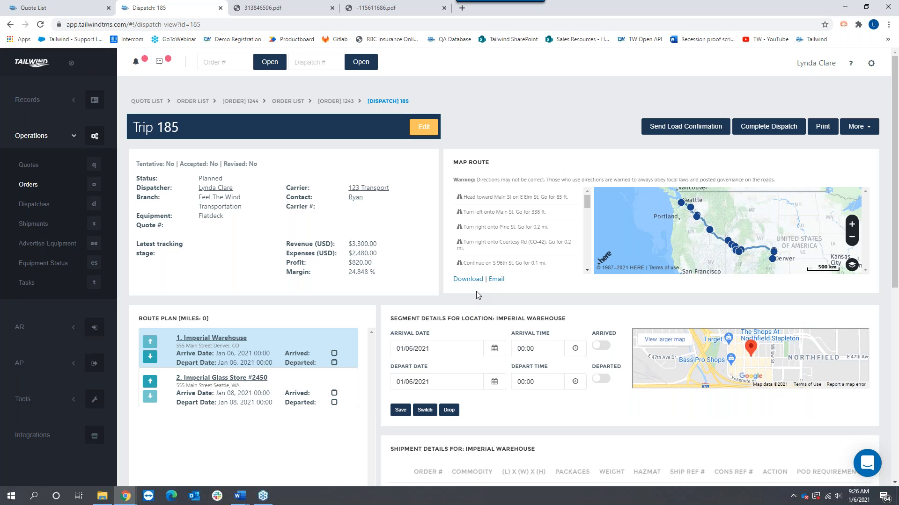
Step: Examine the new trip's route plan, shipment details, expenses, profit and margin
scroll(413, 294, down, 1)
scroll(483, 351, down, 2)
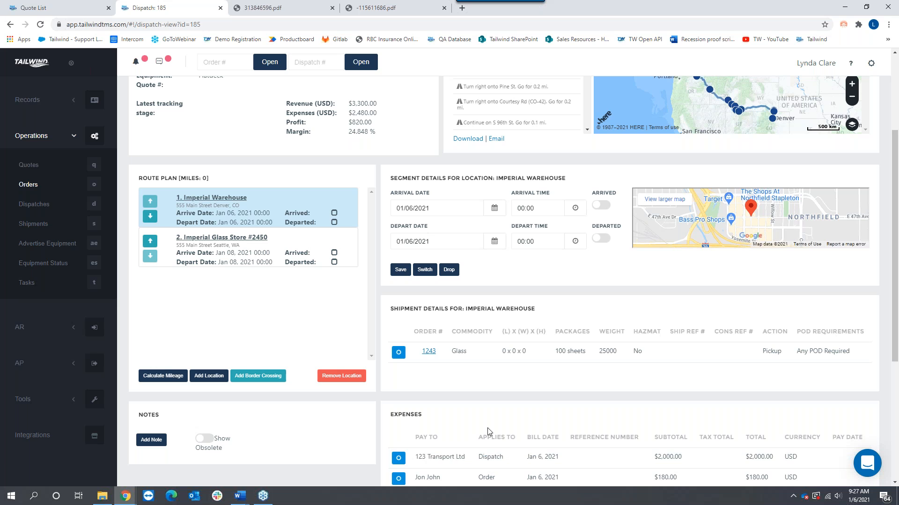
scroll(487, 431, down, 1)
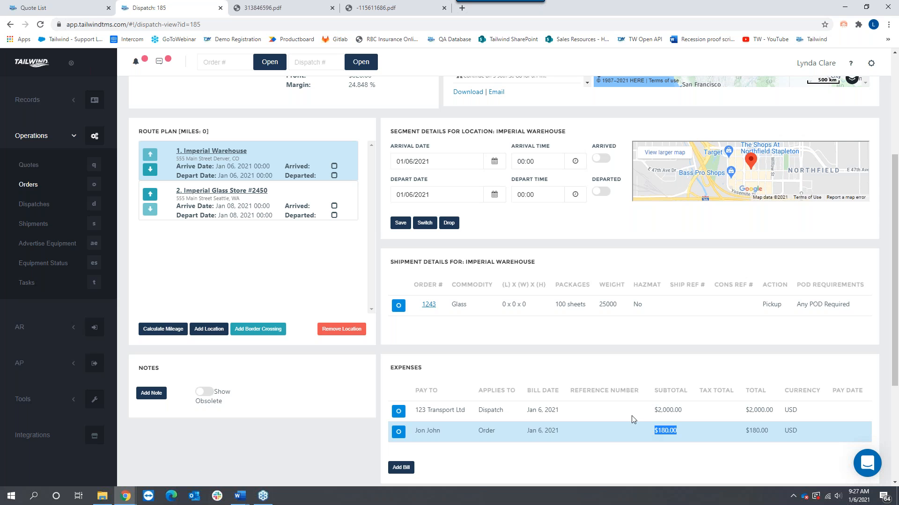
scroll(376, 150, up, 2)
drag(376, 151, 348, 172)
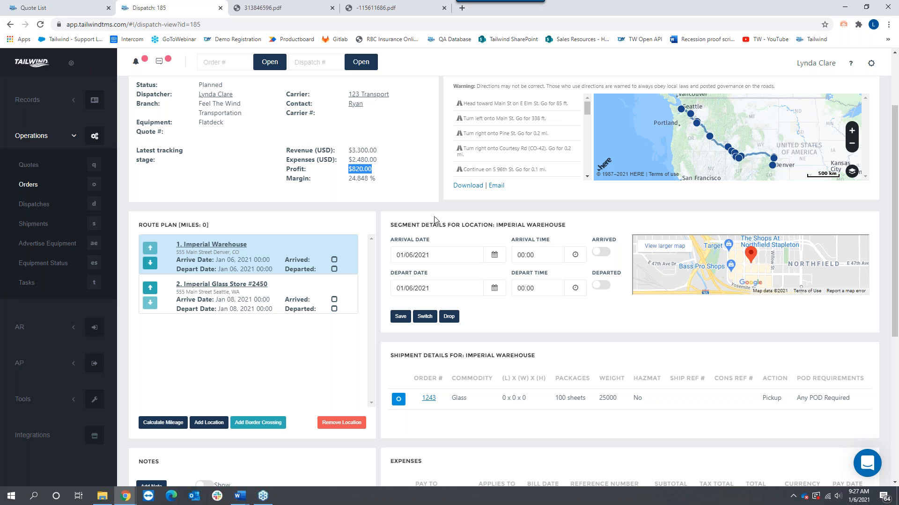
scroll(511, 388, down, 3)
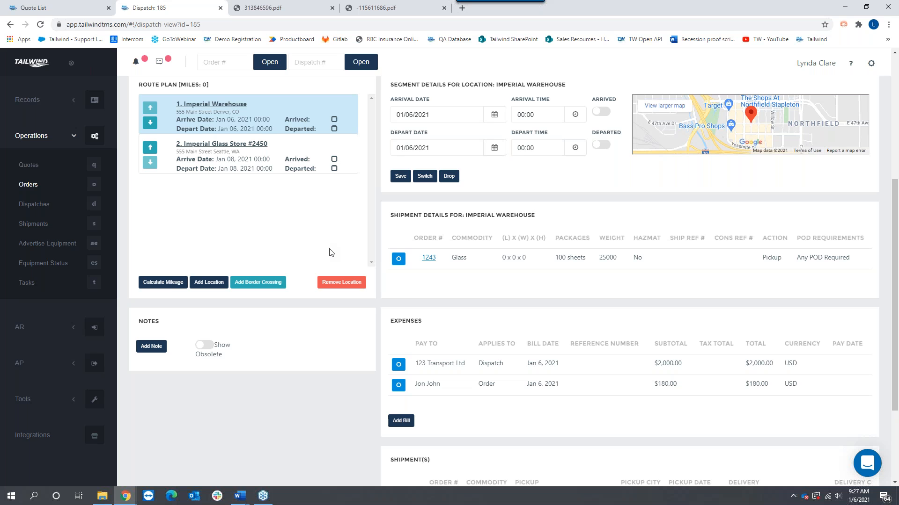
scroll(330, 253, up, 4)
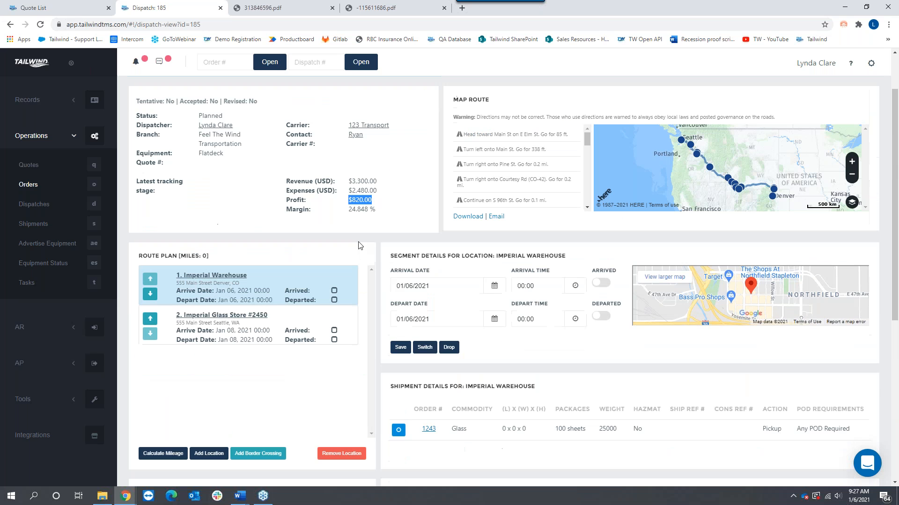
scroll(301, 279, up, 1)
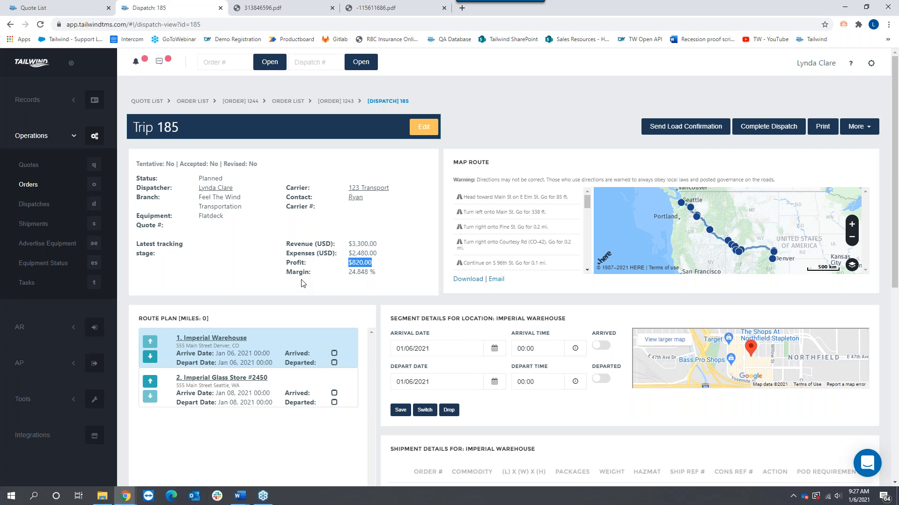
Step: Generate the trip's printable load confirmation, review its thank-you message and loading terms, and return to the dispatch record
click(822, 126)
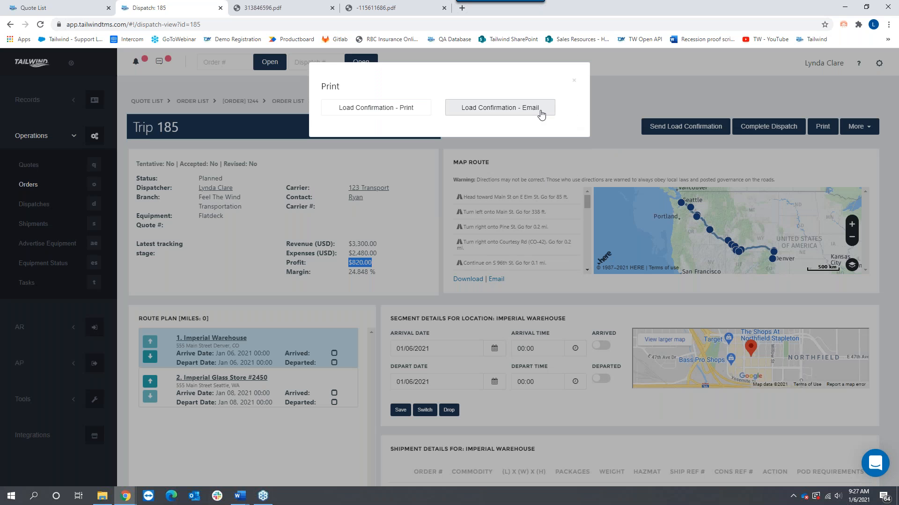
click(391, 108)
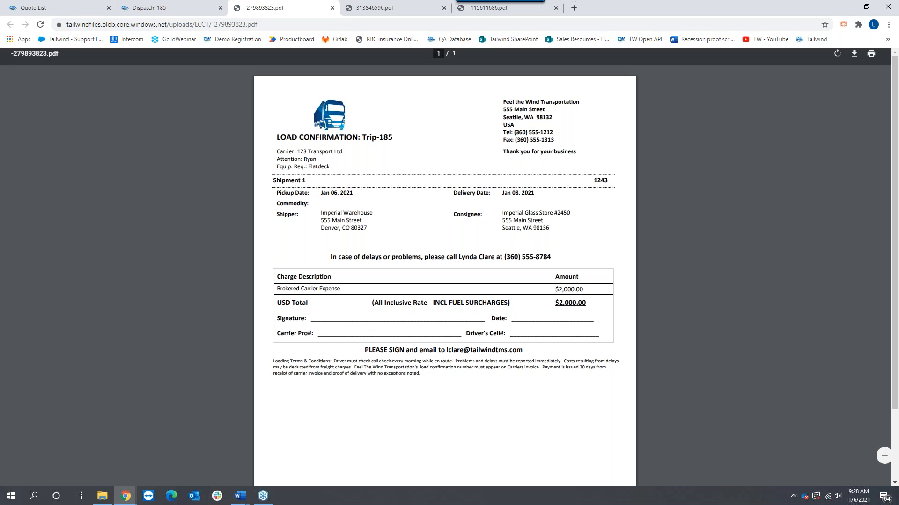
mouse_move(561, 151)
mouse_down()
mouse_move(503, 100)
mouse_move(513, 159)
mouse_move(505, 152)
mouse_move(577, 154)
mouse_up()
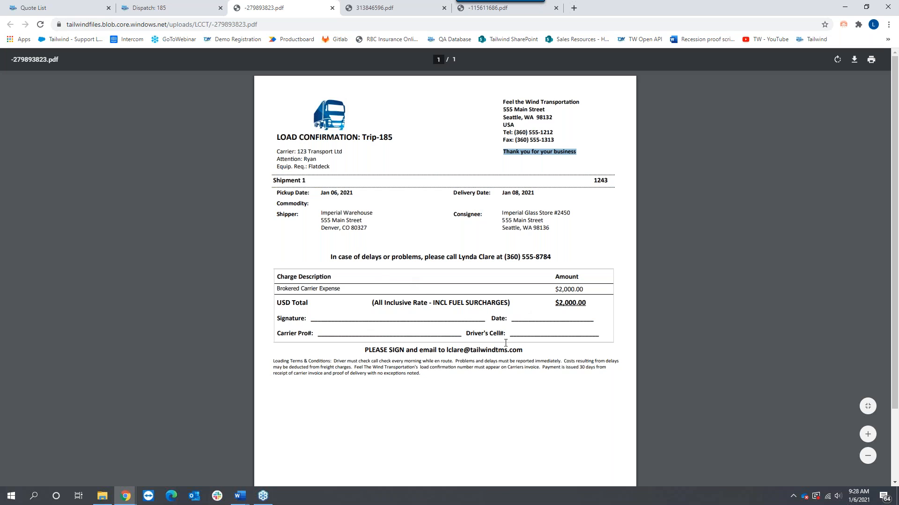
drag(273, 361, 417, 376)
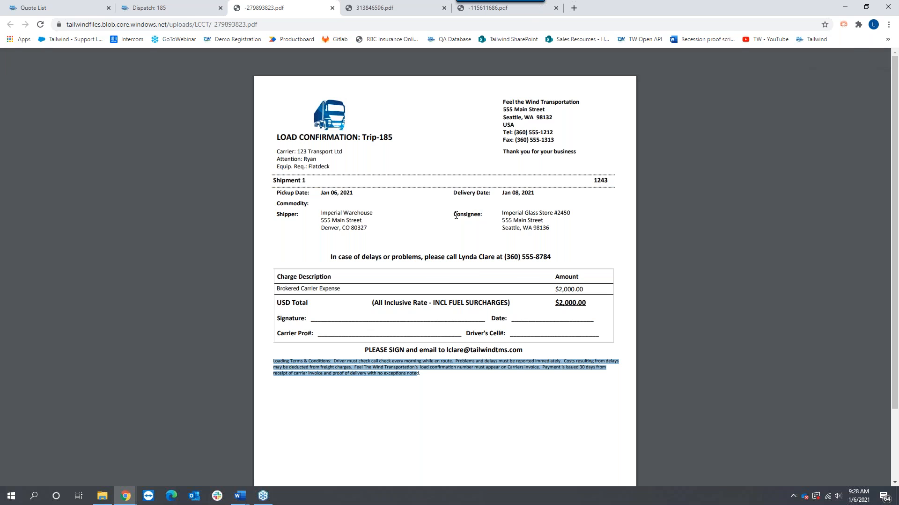
click(183, 10)
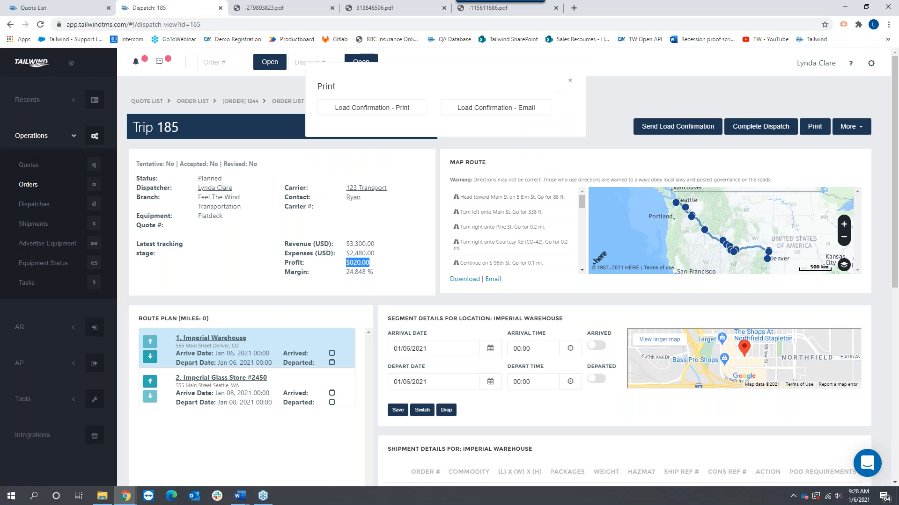
Step: Dismiss the print options and start a new dispatch note of type Dispatch: Load Instruction
click(339, 185)
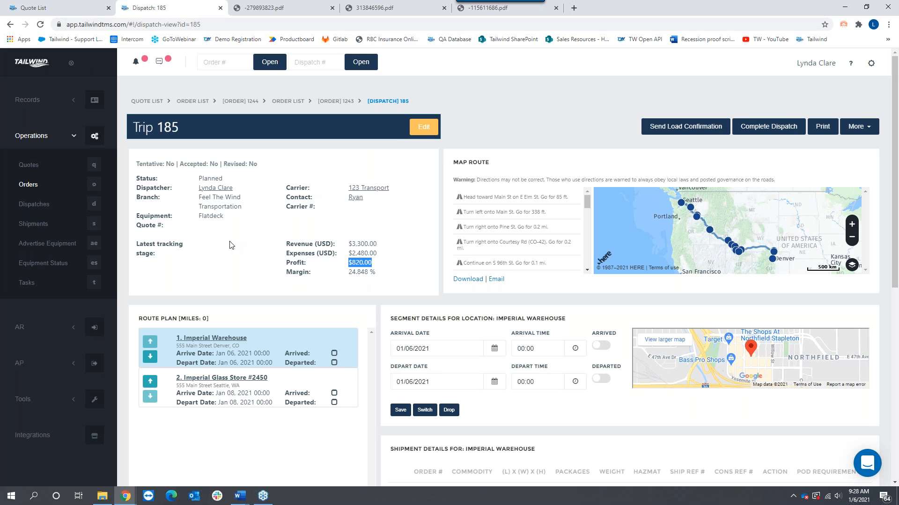
scroll(165, 327, down, 5)
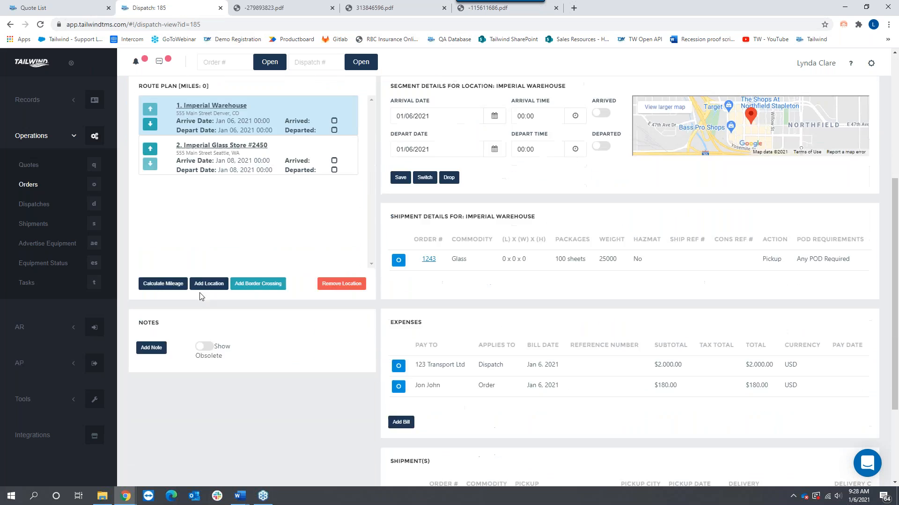
double_click(164, 323)
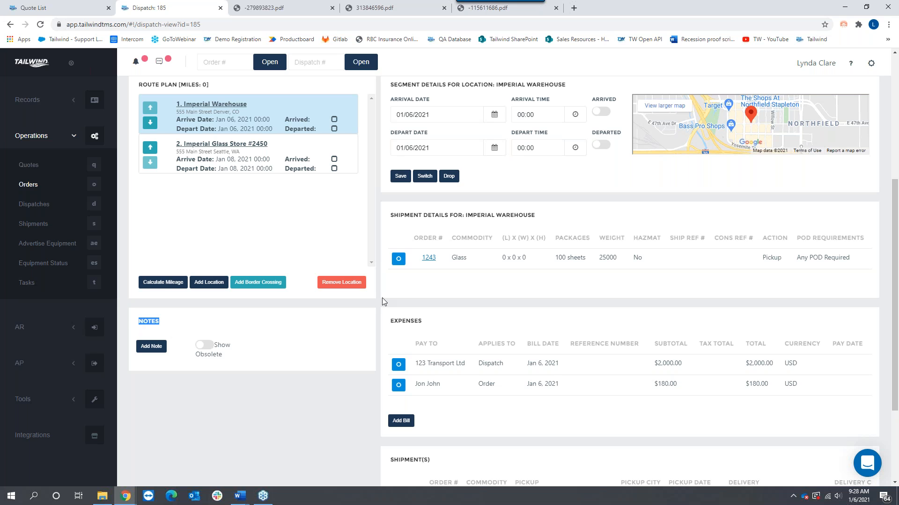
click(153, 350)
click(341, 146)
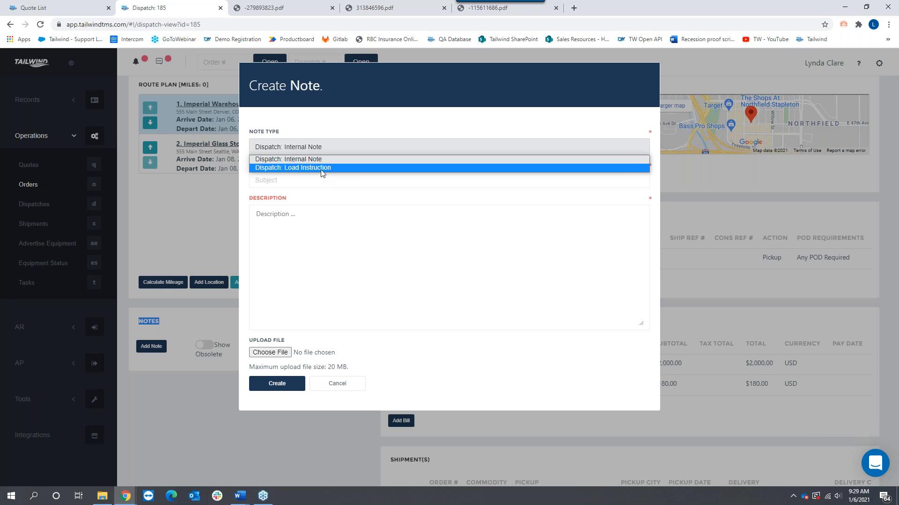
click(322, 168)
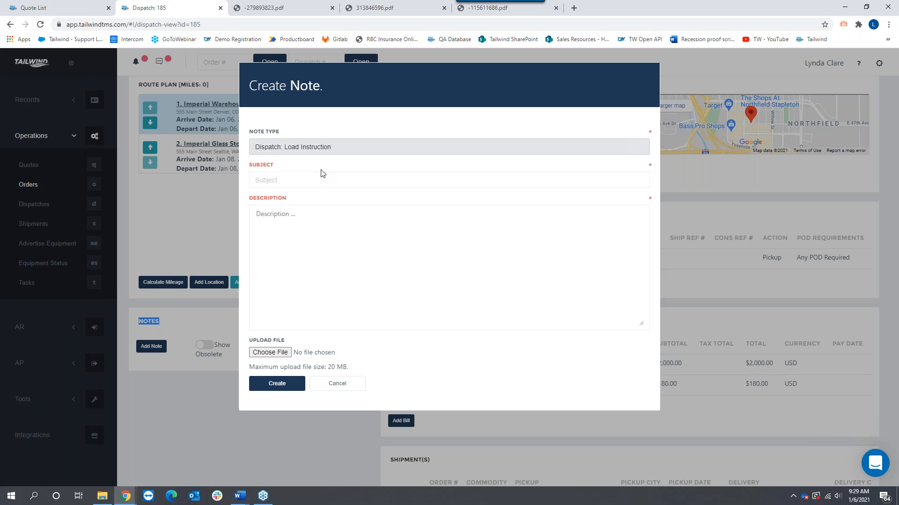
Step: Create the note with subject INSTRUCTIONS and description lines "Driver must check call every morning" and "Driver must ID as my company"
click(315, 181)
text(INSTRUCTIONS)
key(Tab)
text(Dr)
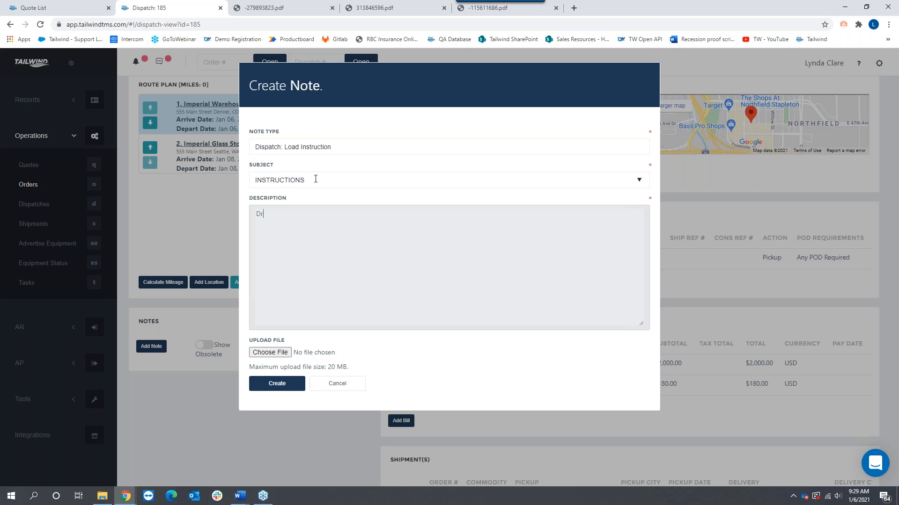
text(iver must check call every morning)
key(Return)
text(Driver must )
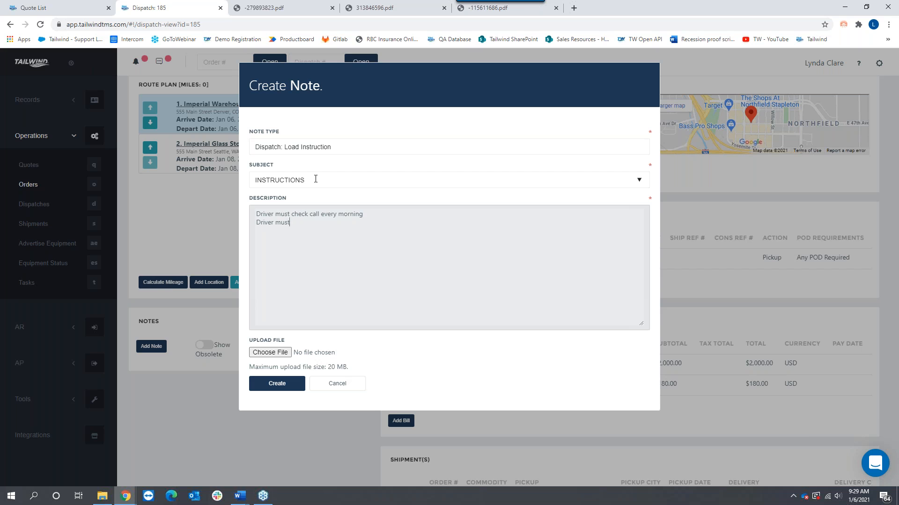
text(ID as my company)
click(277, 383)
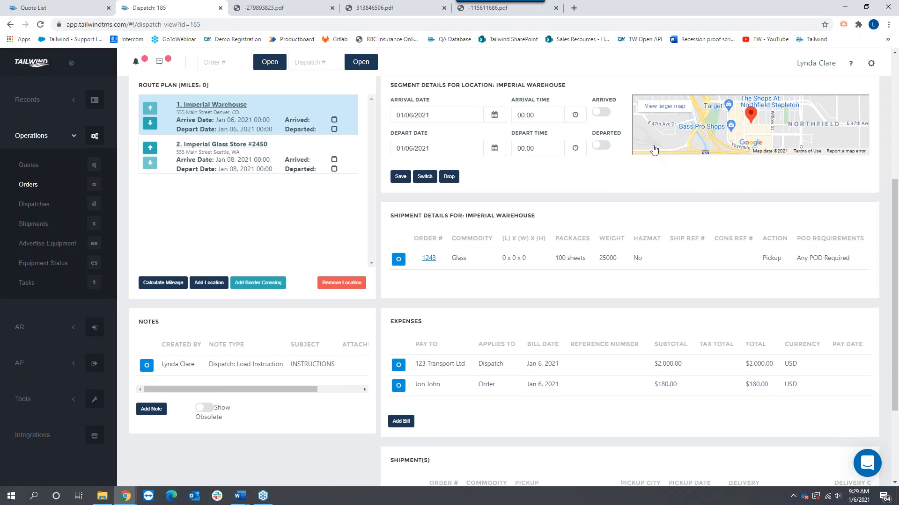
Step: Generate the printable load confirmation, check its Load Instructions section, and return to the dispatch with the print options closed
scroll(748, 136, up, 4)
click(819, 82)
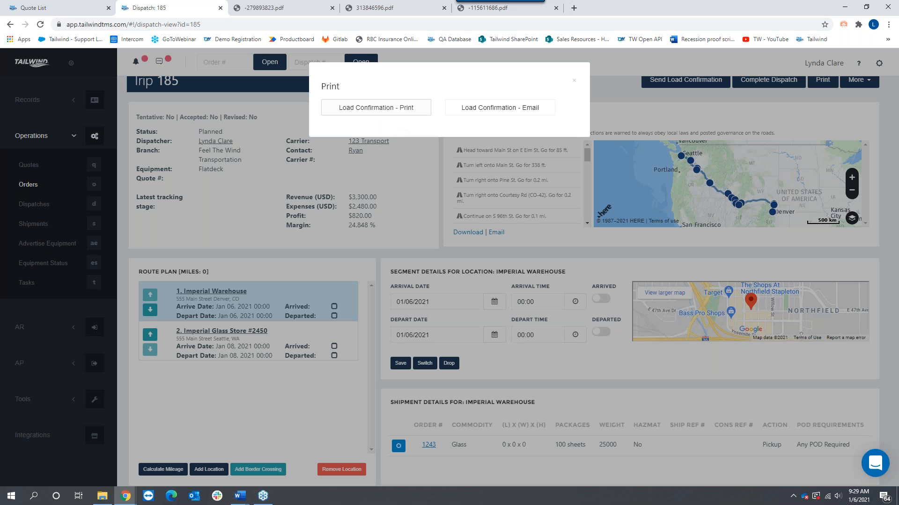
click(398, 111)
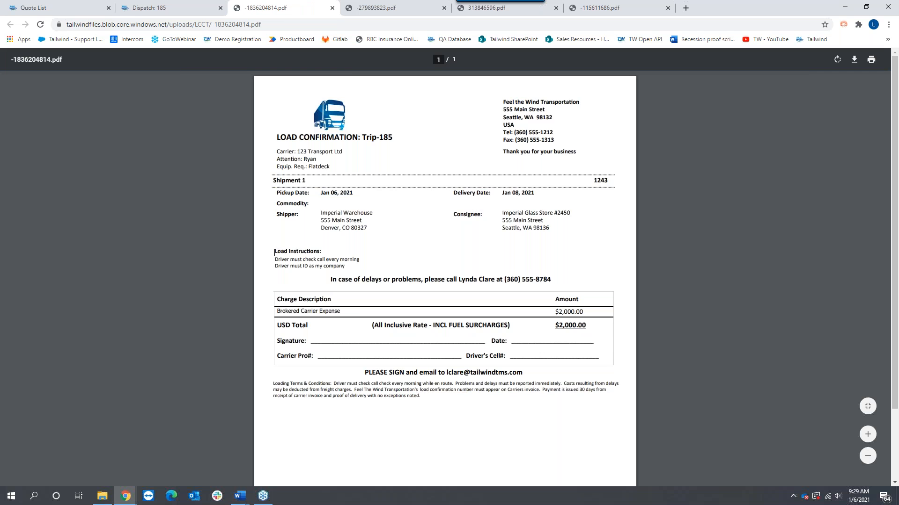
drag(274, 254, 360, 261)
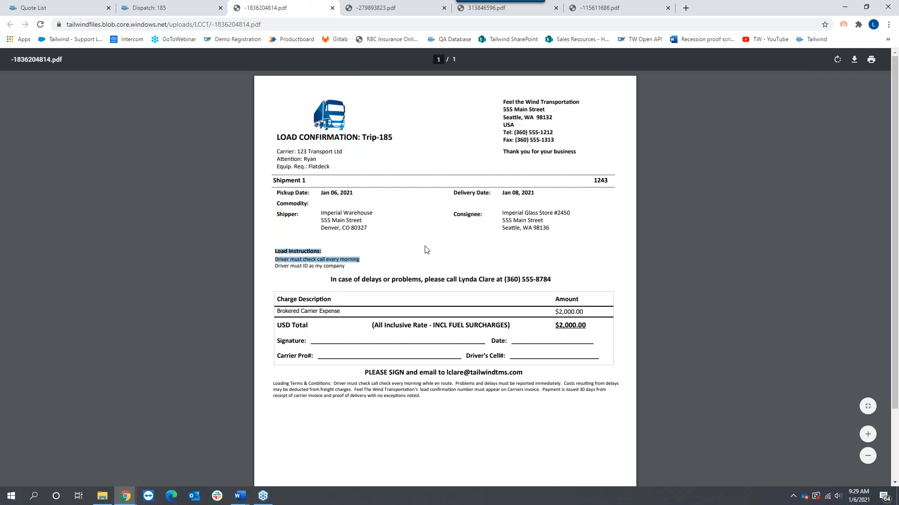
click(412, 253)
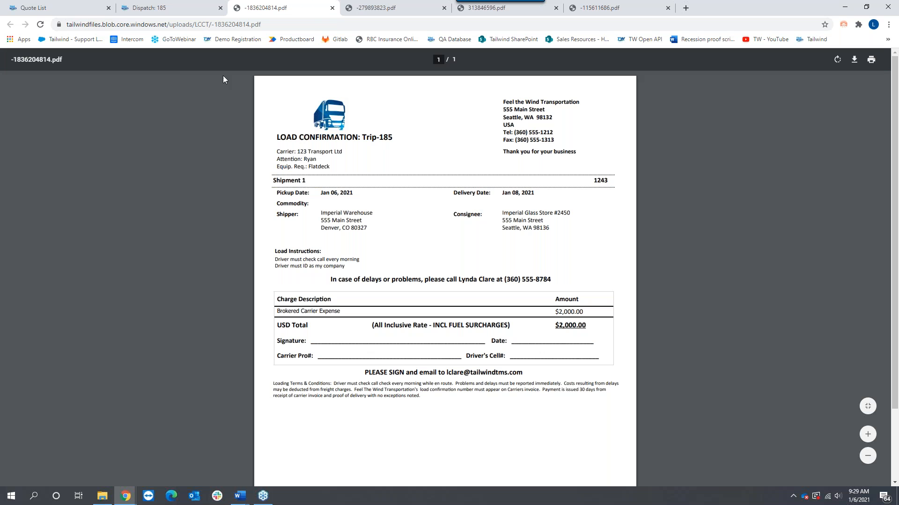
click(189, 15)
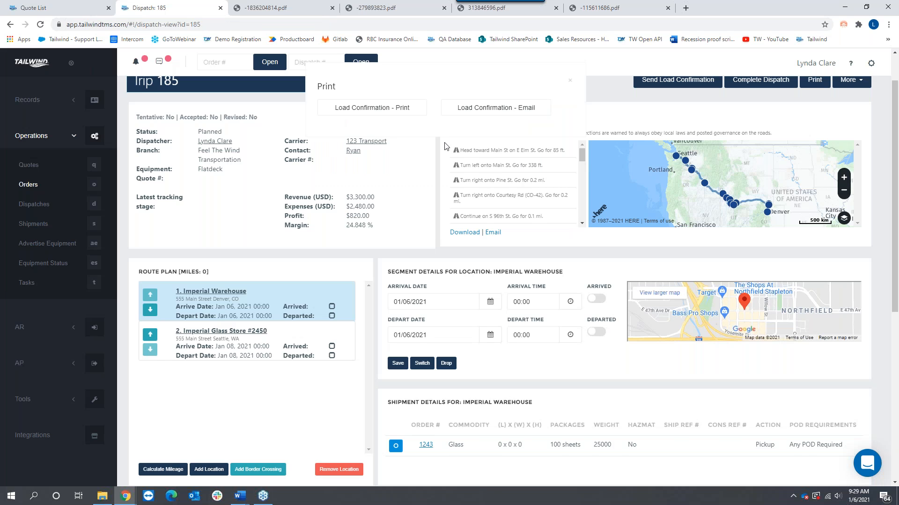
scroll(445, 146, up, 1)
click(570, 81)
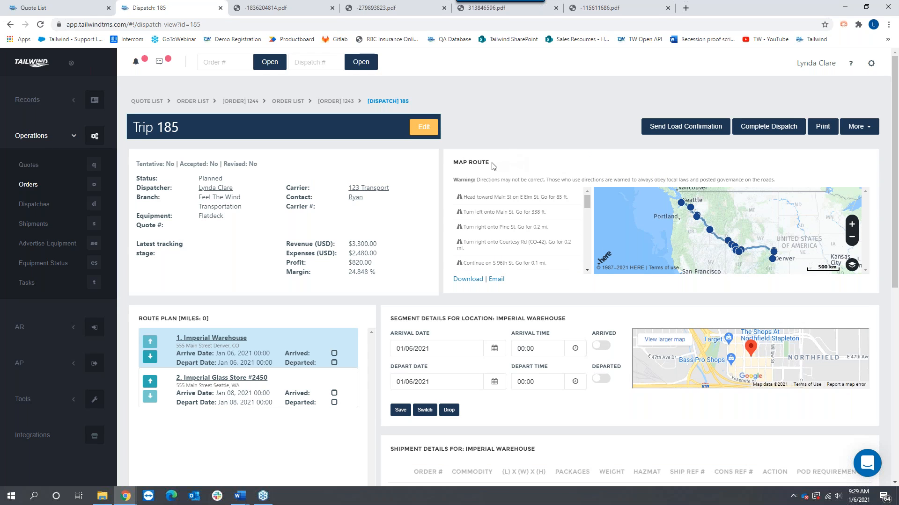
Step: Examine the map route, the route plan, and the segment details of both the Imperial Warehouse and Imperial Glass Store #2450 stops
drag(494, 165, 452, 162)
drag(139, 318, 222, 319)
scroll(220, 337, down, 1)
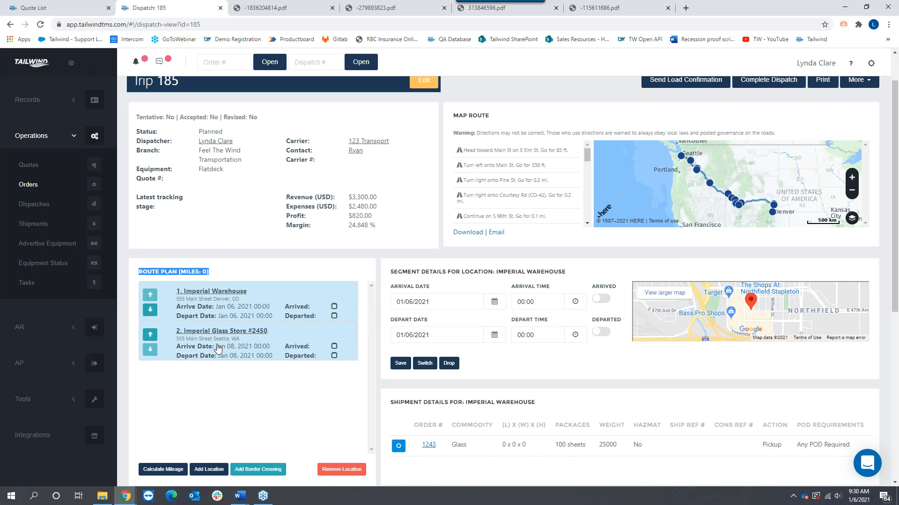
click(234, 302)
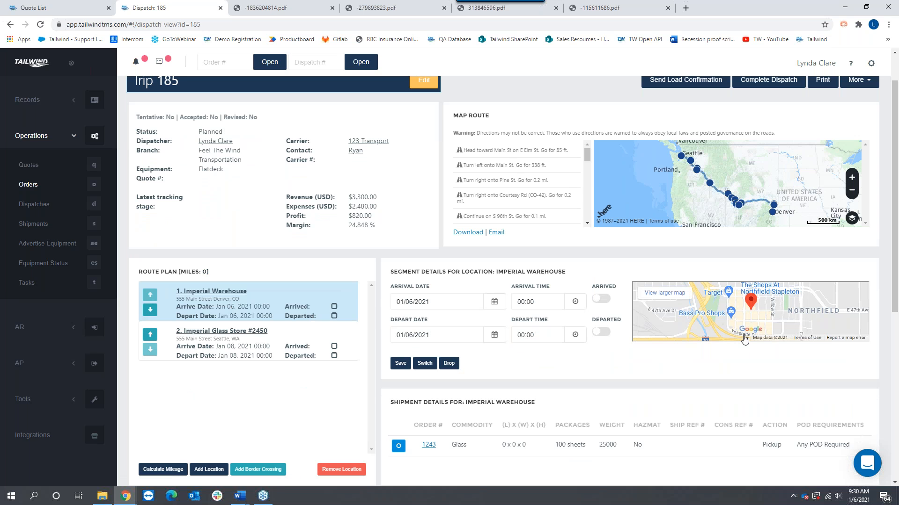
click(246, 358)
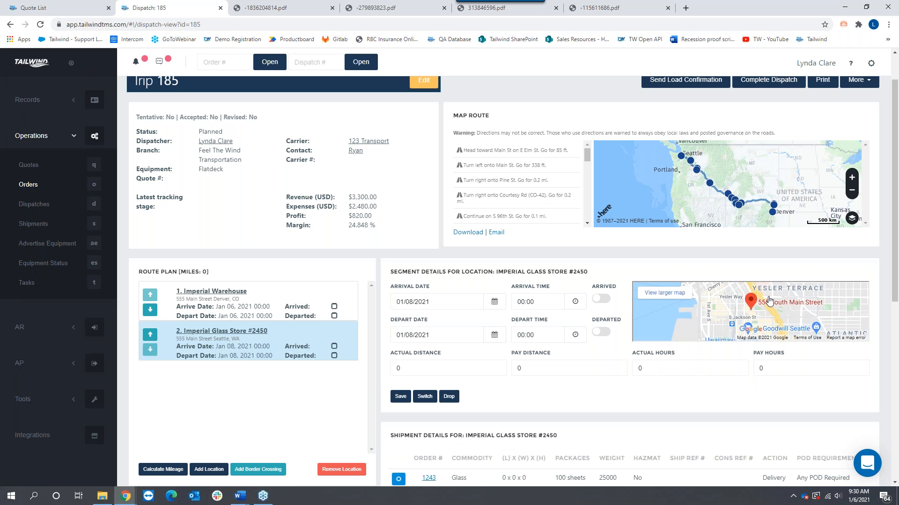
Step: Calculate the mileage for the route plan and check the trip's miles and segment details
scroll(253, 409, down, 1)
scroll(252, 409, down, 2)
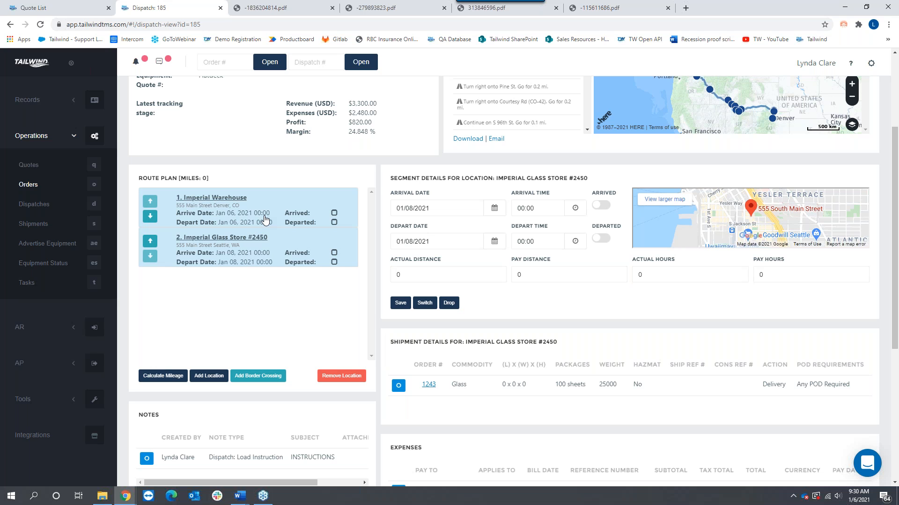
click(176, 377)
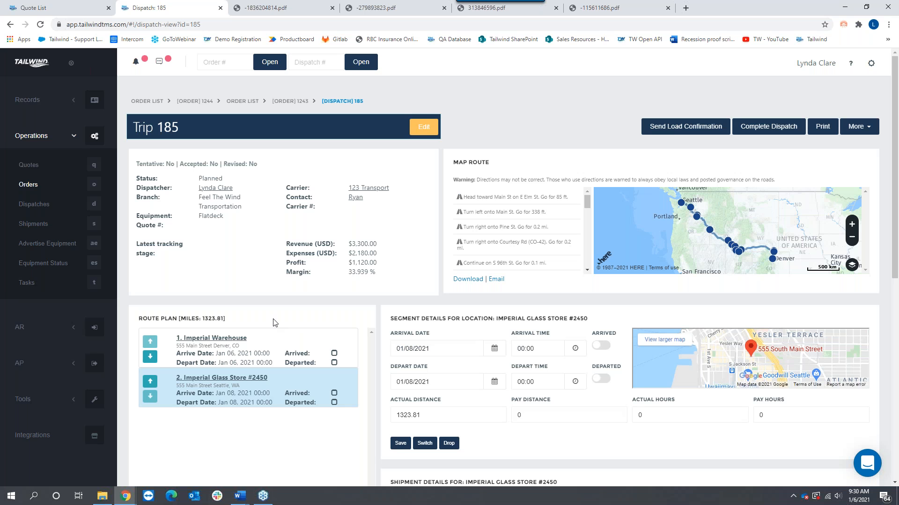
double_click(214, 320)
drag(391, 319, 590, 326)
Step: Mark the Imperial Warehouse stop arrived at 07:45 and departed at 8:30, and mark the Imperial Glass Store #2450 stop arrived and departed
click(247, 342)
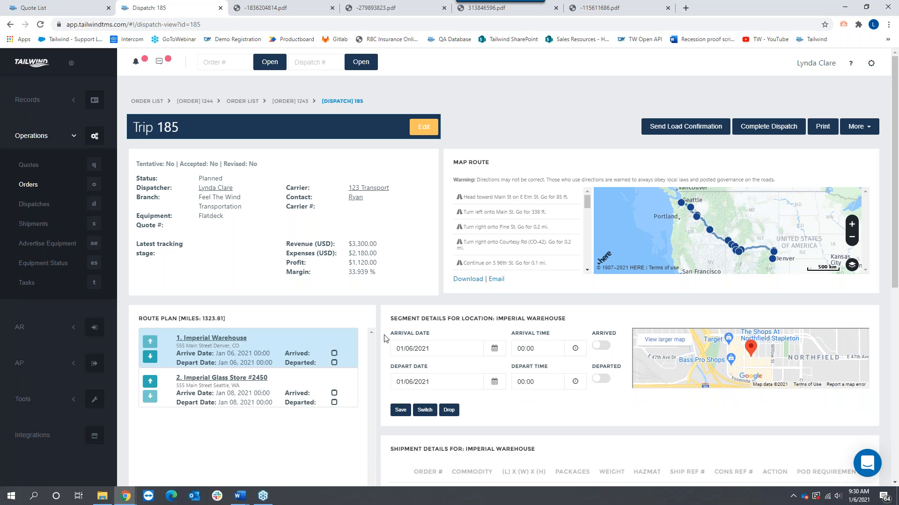
click(603, 347)
drag(539, 348, 515, 349)
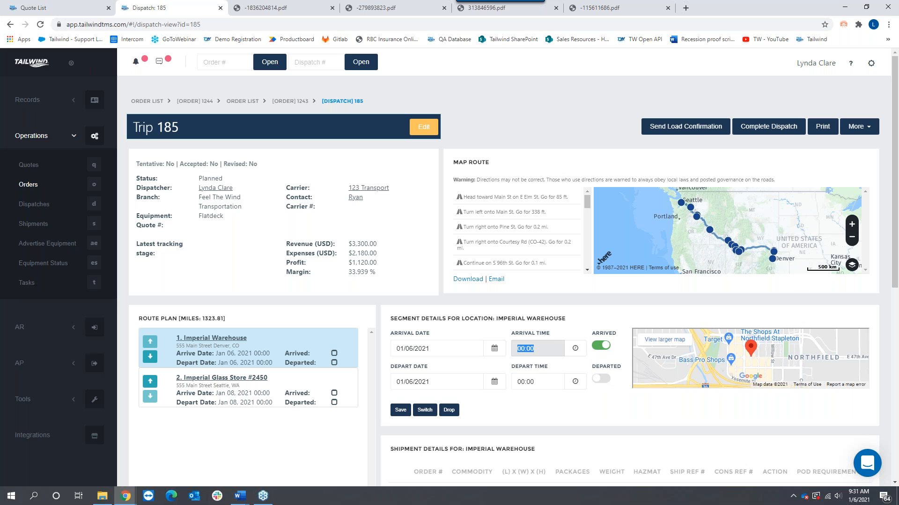
text(07:45)
click(601, 379)
text(8:30)
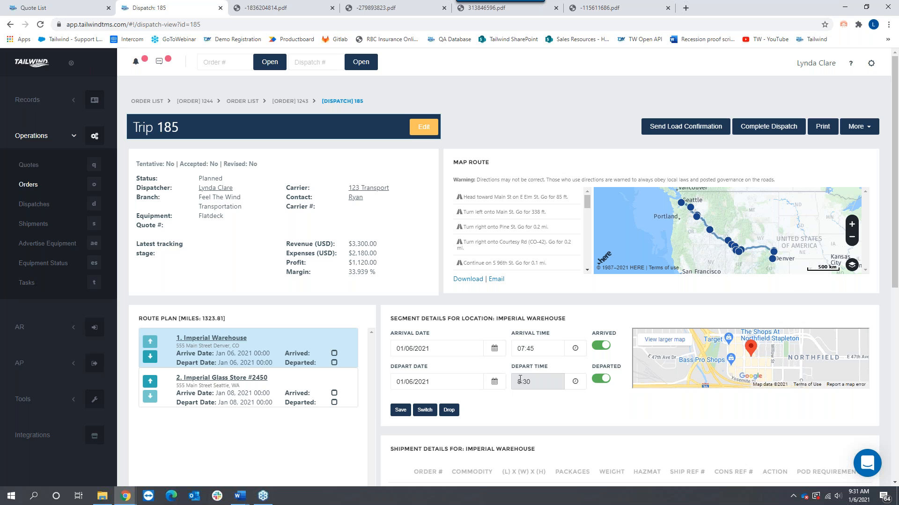
click(281, 392)
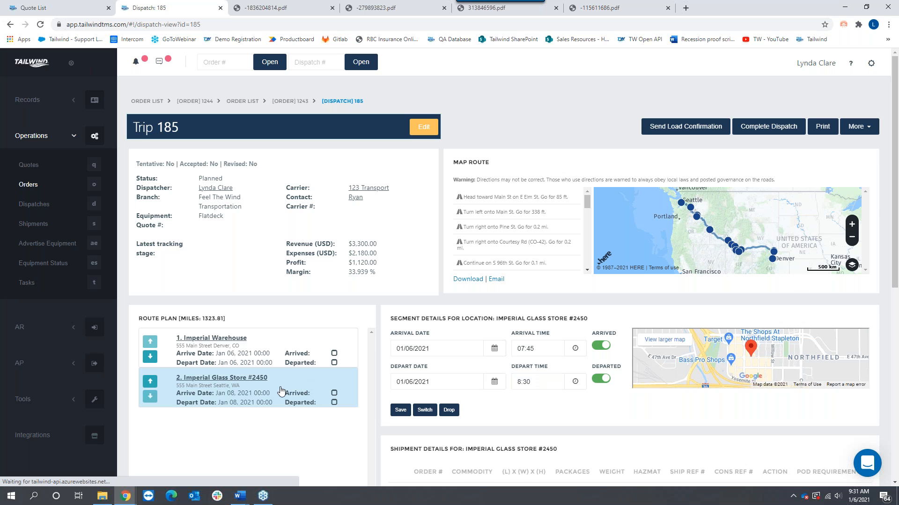
click(604, 379)
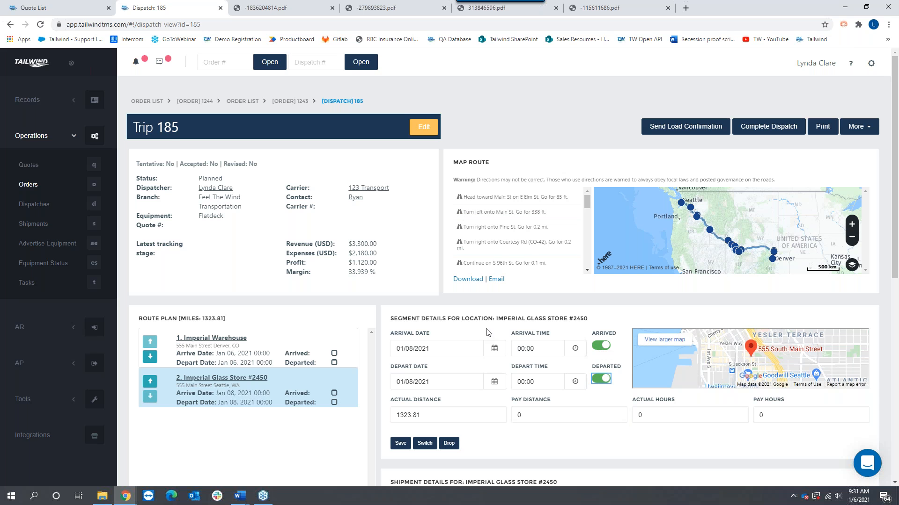
Step: Review the dispatch's route plan, shipment details, notes, expenses and available dispatch actions
scroll(526, 383, down, 3)
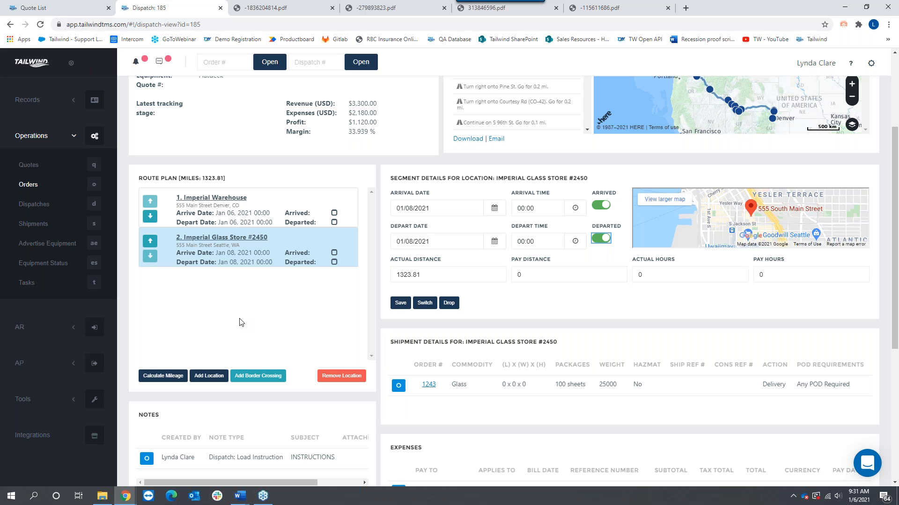
scroll(336, 310, up, 1)
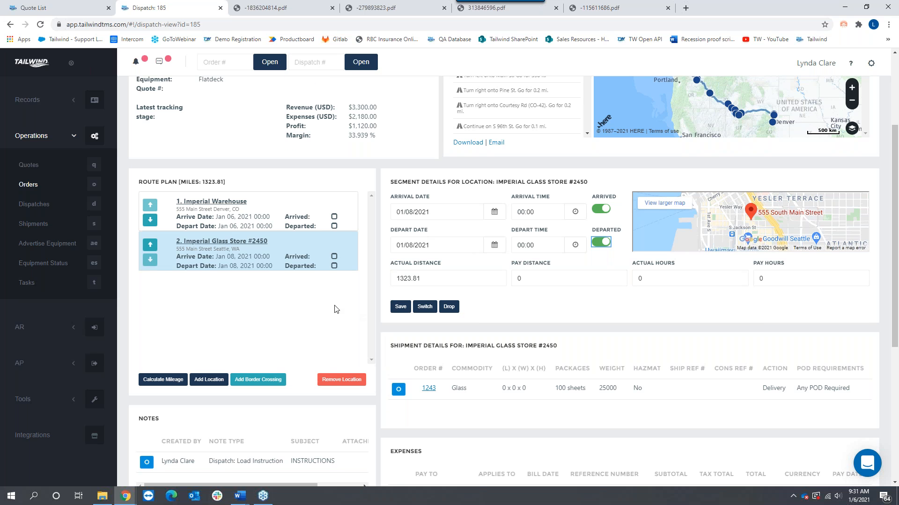
scroll(336, 309, up, 3)
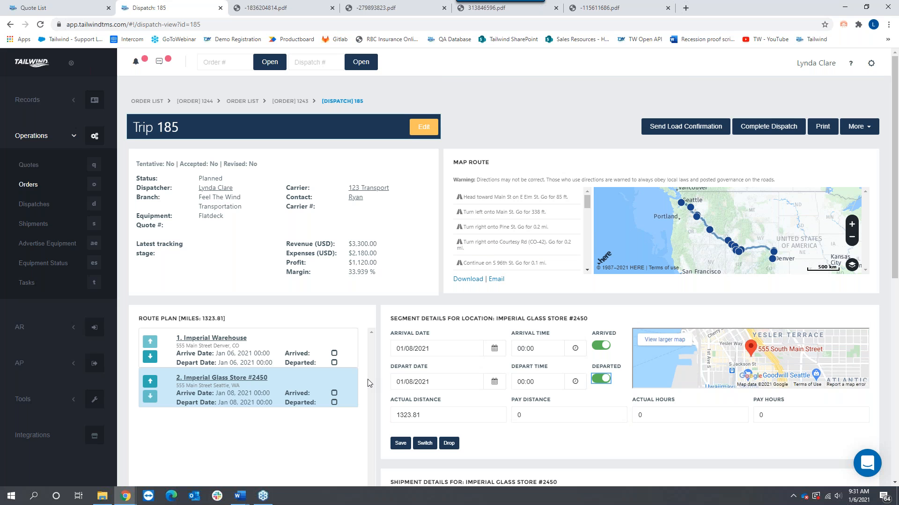
scroll(484, 366, down, 6)
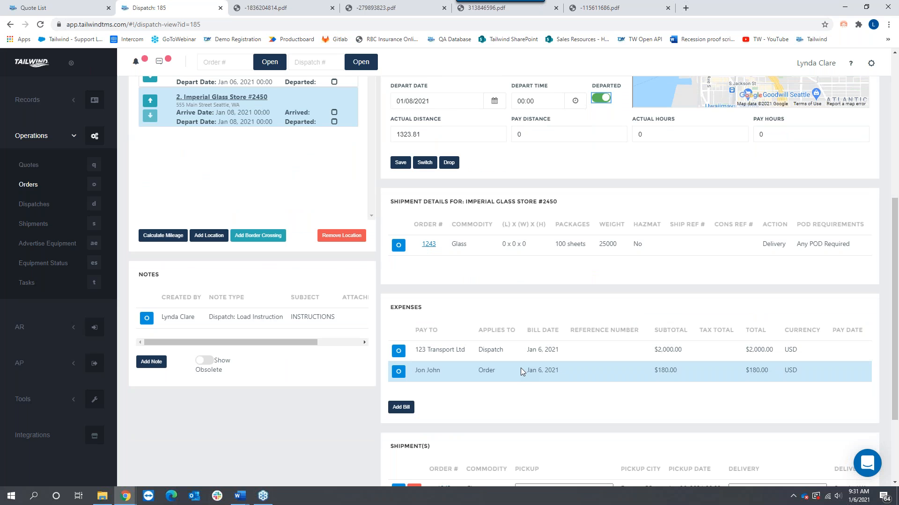
scroll(518, 366, up, 6)
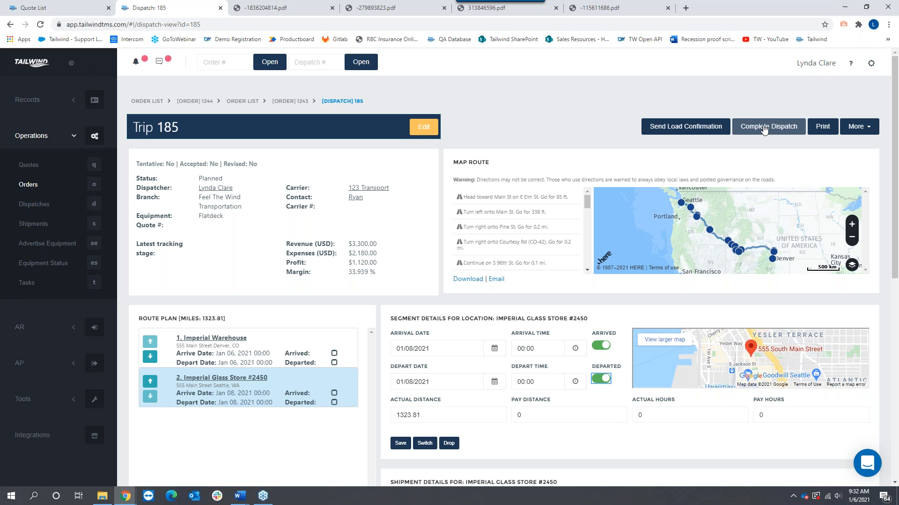
scroll(508, 328, down, 6)
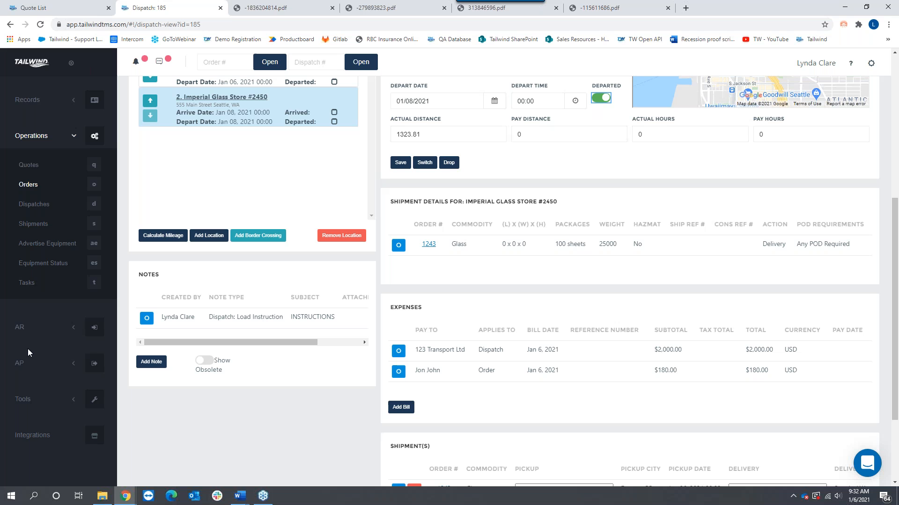
scroll(337, 286, up, 5)
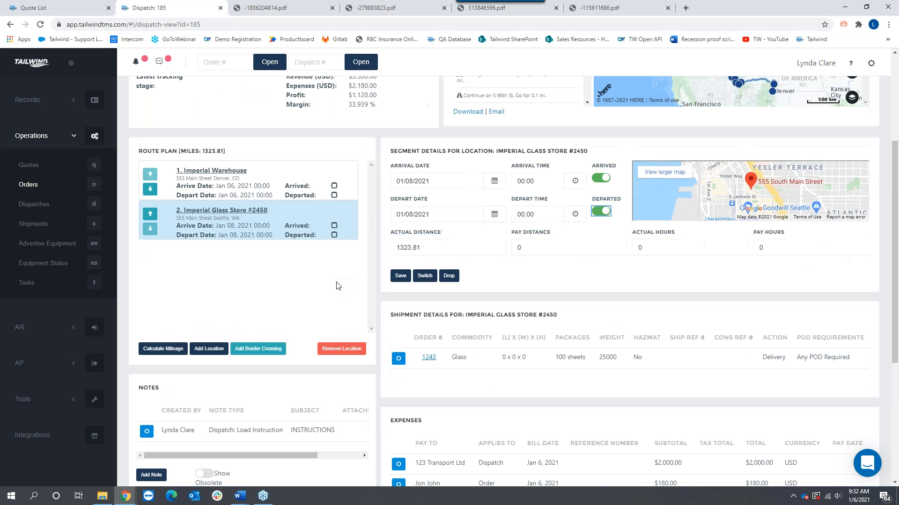
scroll(336, 285, up, 2)
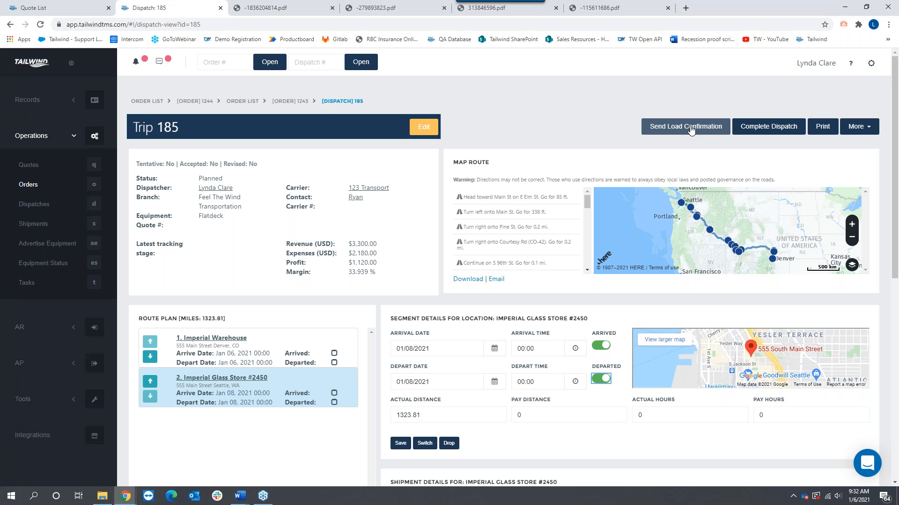
Step: Email the load confirmation to the carrier with its link active for 24 hours and check the load confirmation status
click(822, 128)
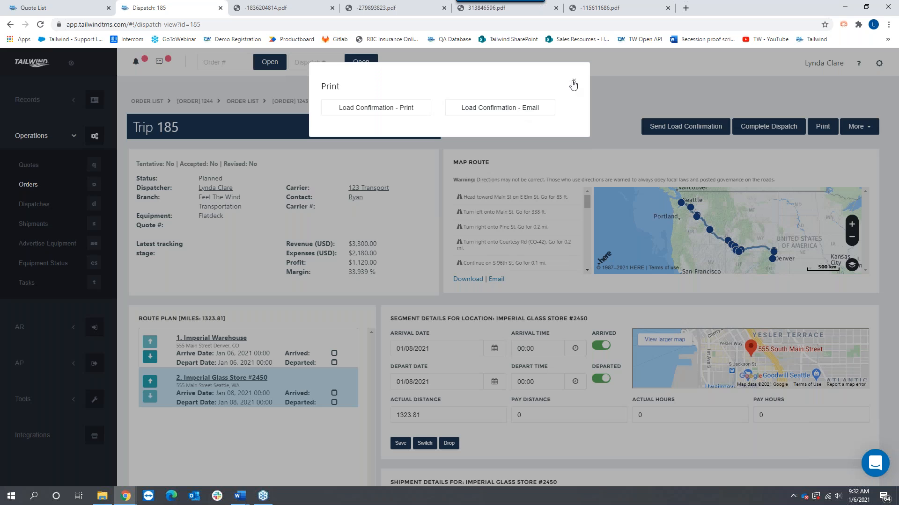
click(573, 82)
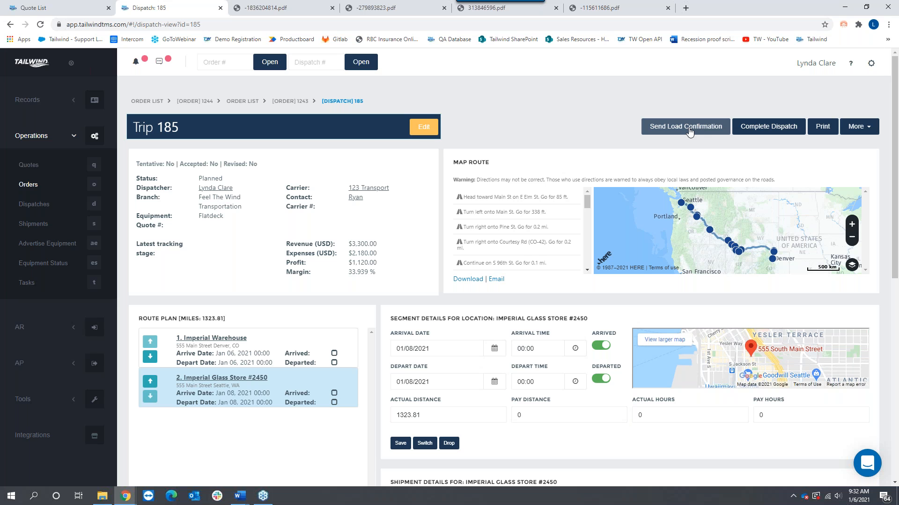
click(689, 130)
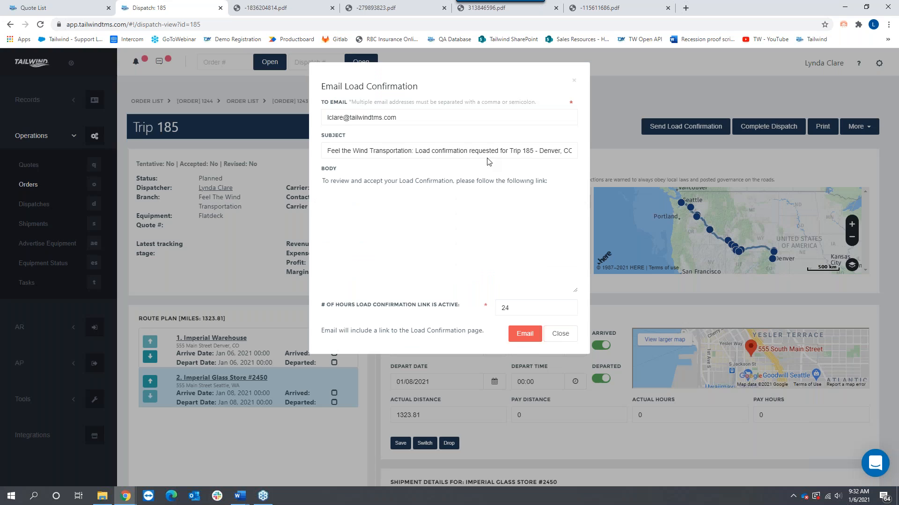
click(524, 335)
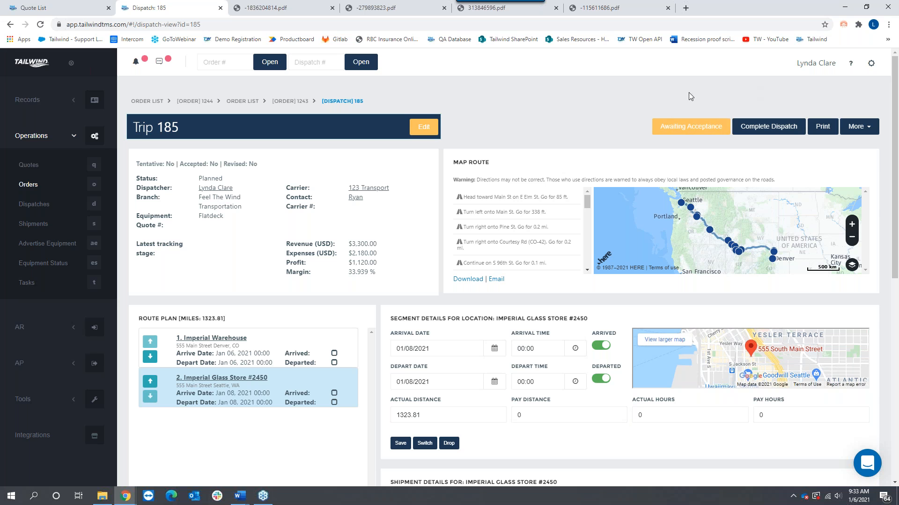
click(687, 126)
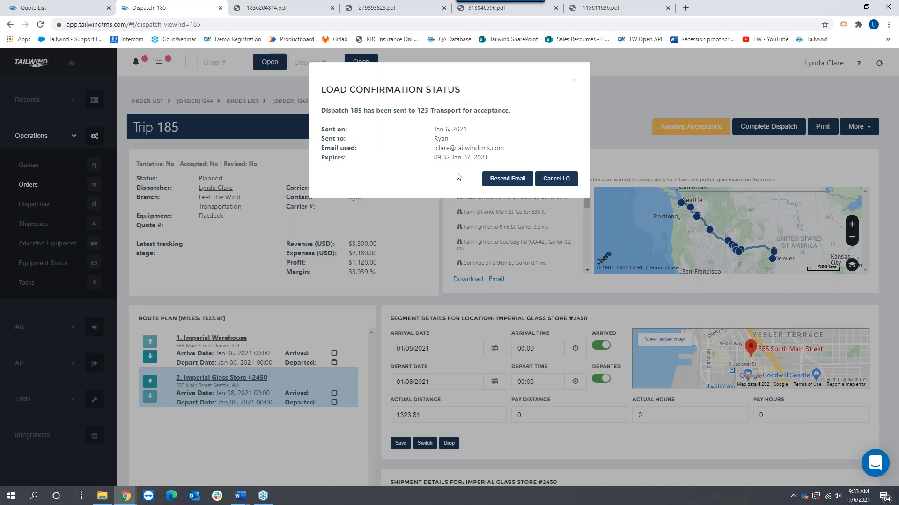
click(574, 81)
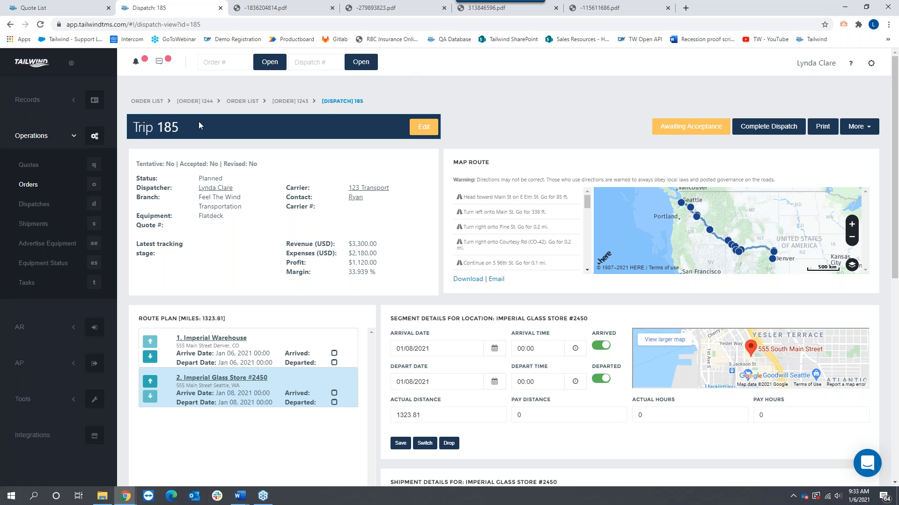
Step: Open the unassigned Acme order picking up in Atlanta on January 6 and dispatch all its shipments to a new dispatch
click(28, 185)
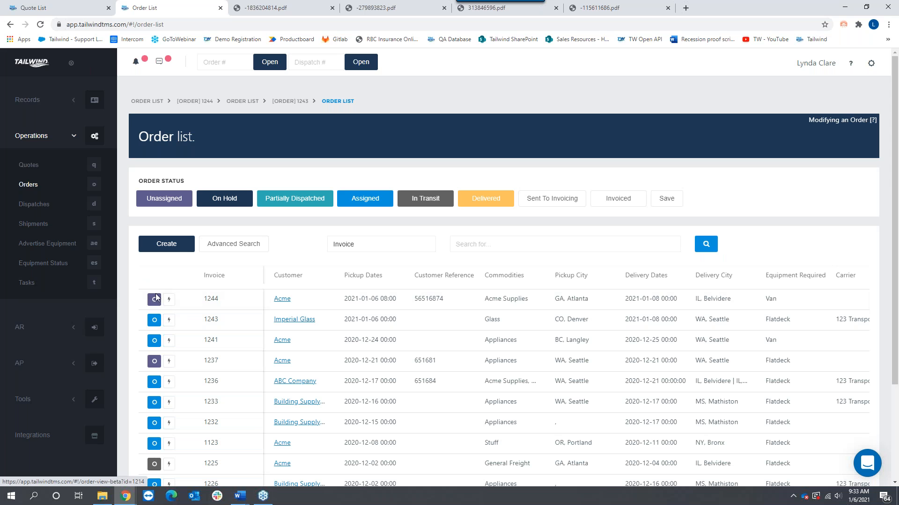
click(154, 300)
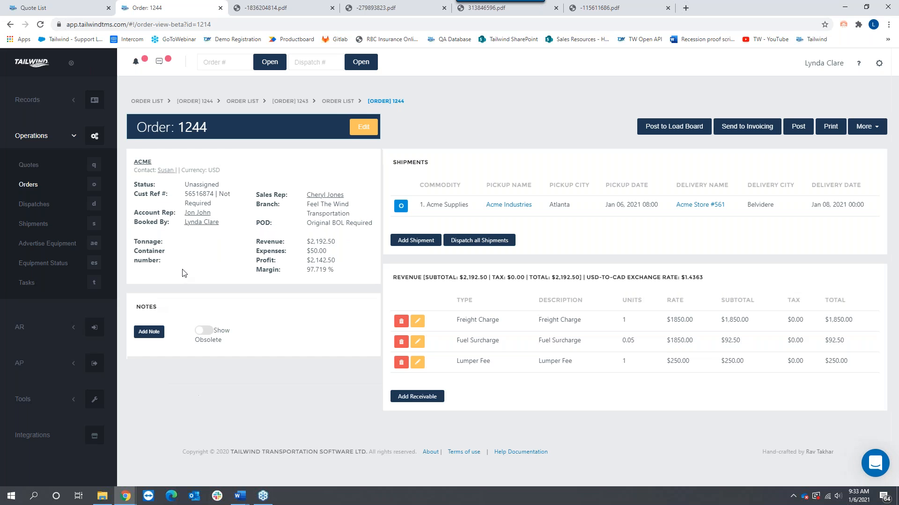
click(482, 247)
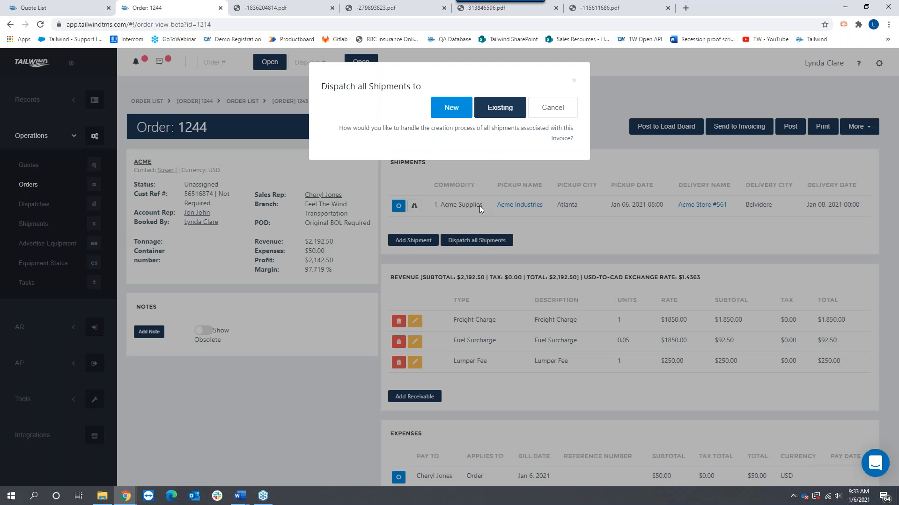
click(456, 109)
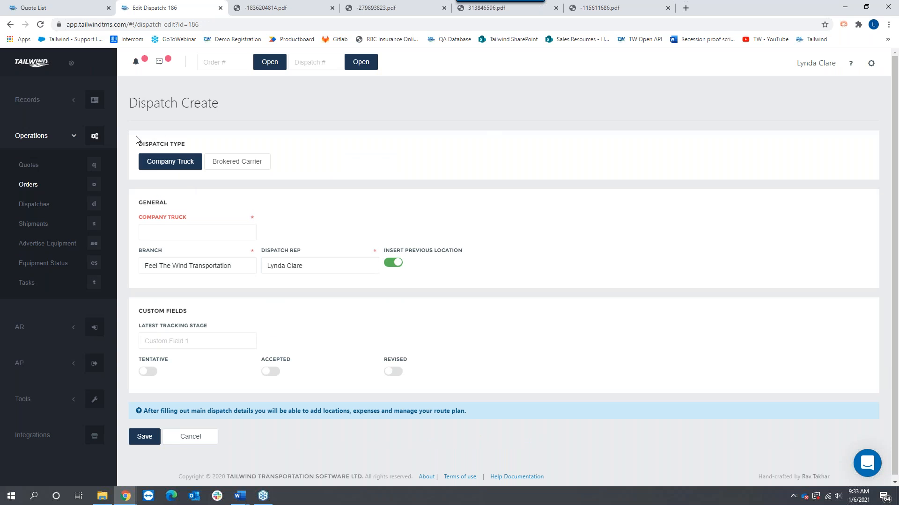
Step: Compare the brokered carrier option, keep the dispatch type as Company Truck, and assign company truck 200
click(239, 162)
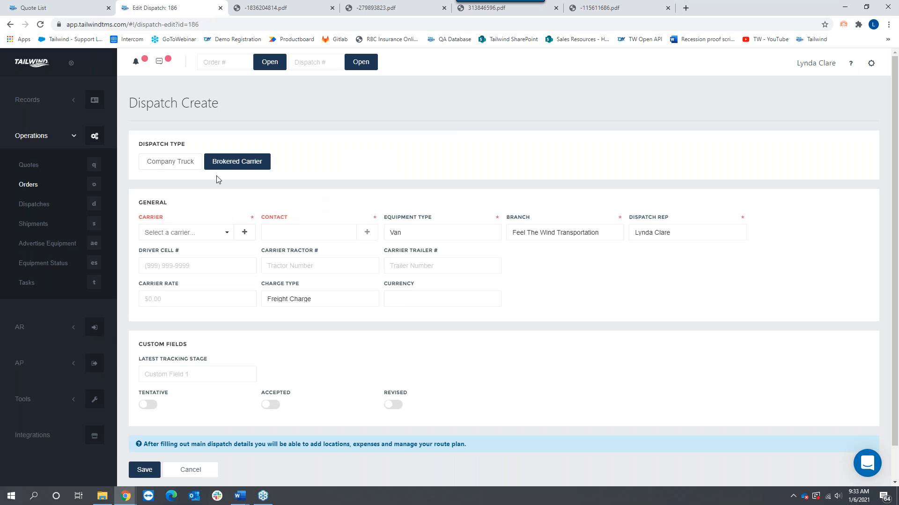
click(170, 162)
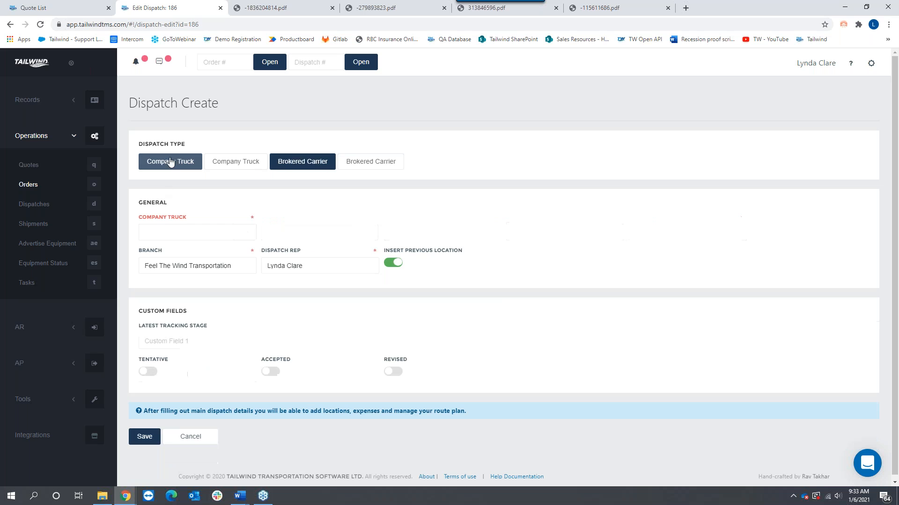
click(233, 234)
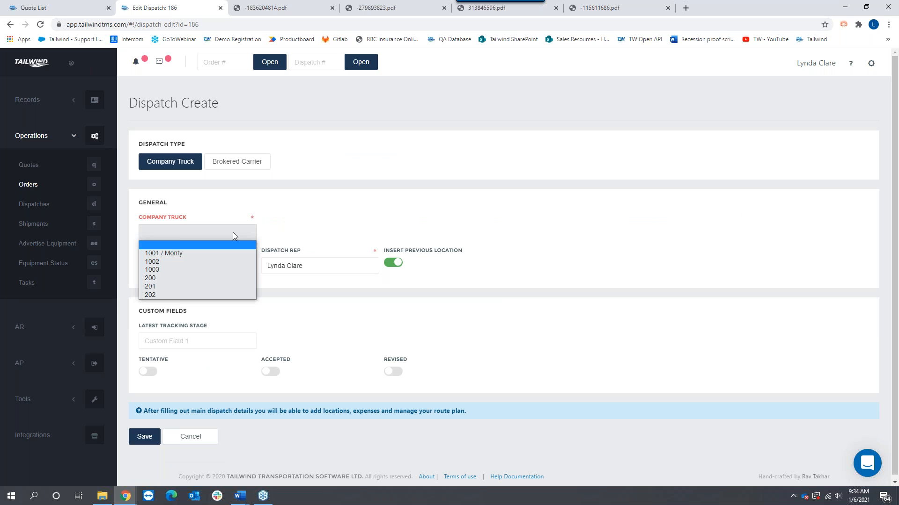
click(156, 278)
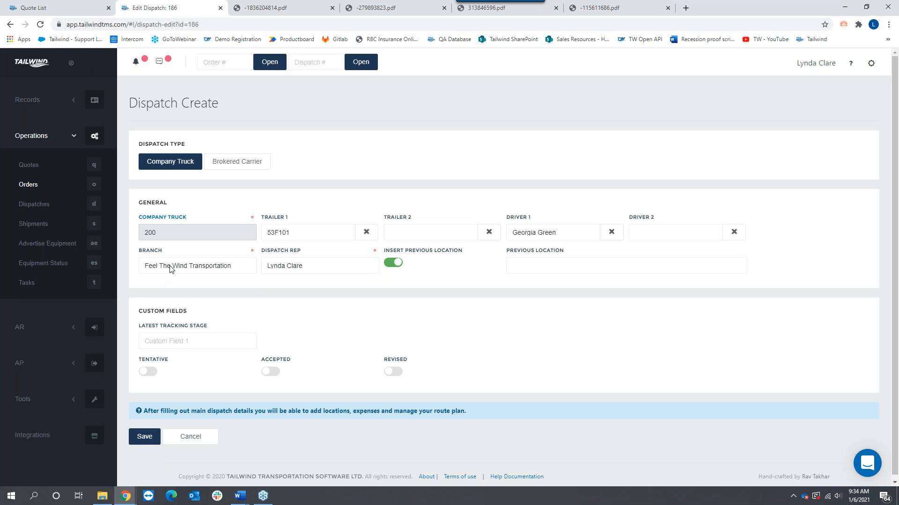
Step: Examine the dispatch configuration's equipment defaults for keeping the trailer and drivers from the tractor's previous dispatch
drag(286, 219, 261, 218)
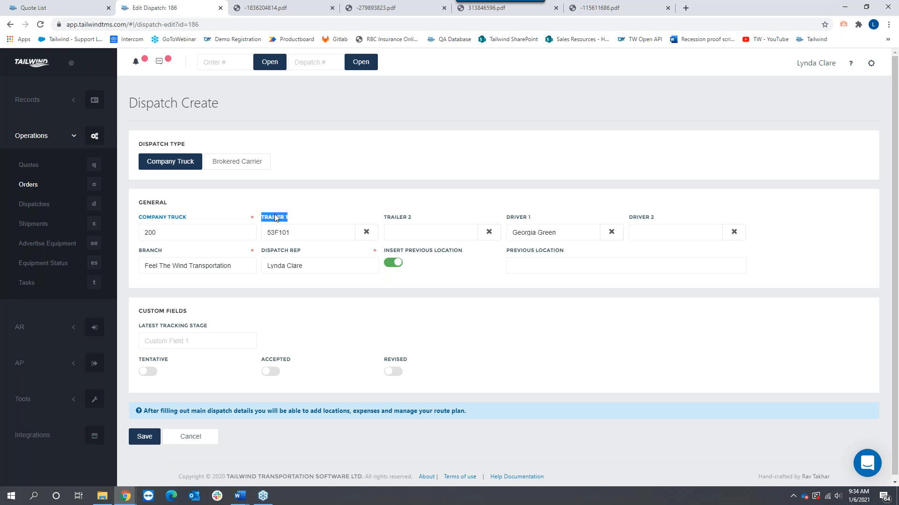
click(51, 8)
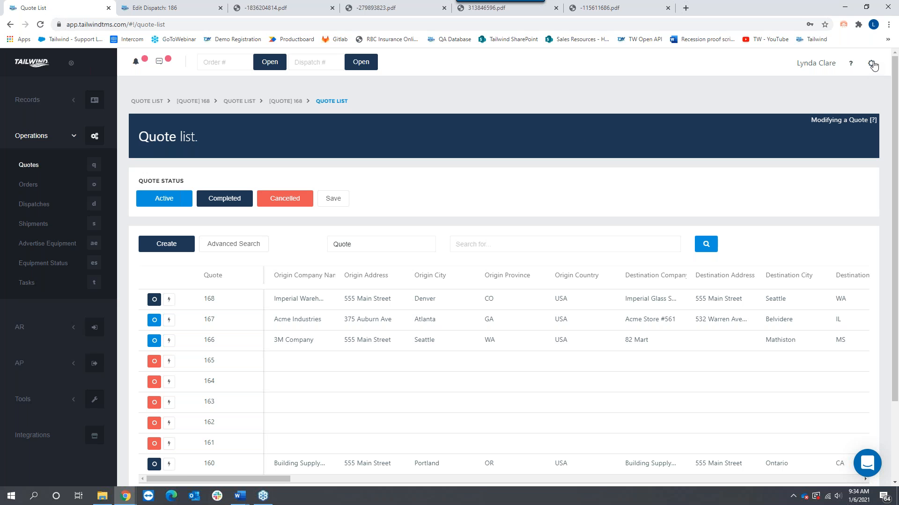
click(872, 64)
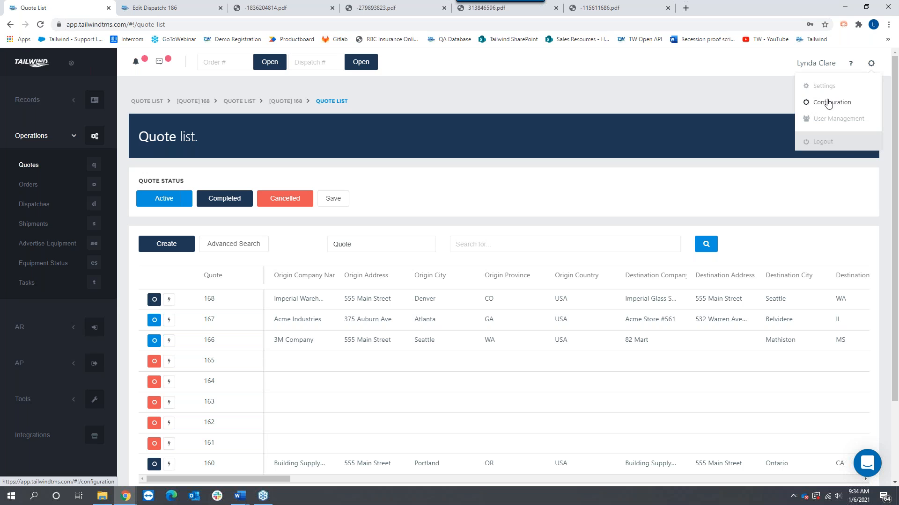
click(828, 104)
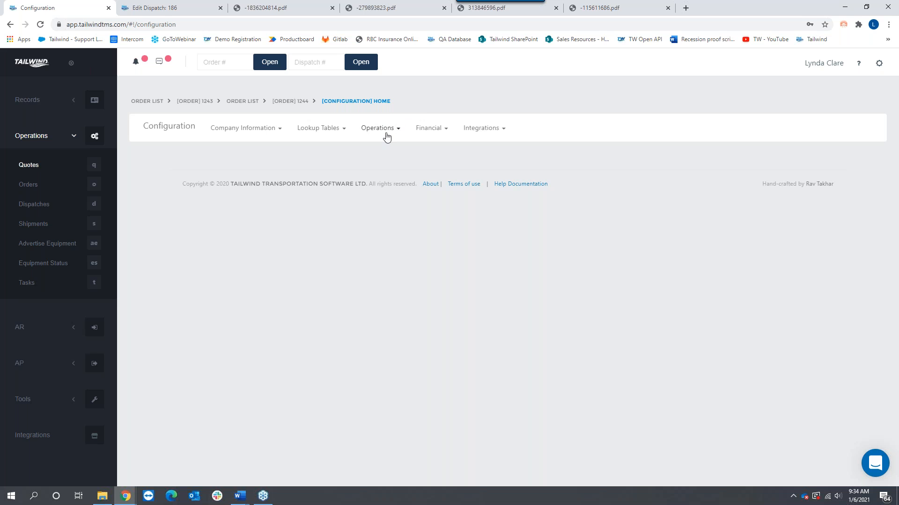
click(388, 128)
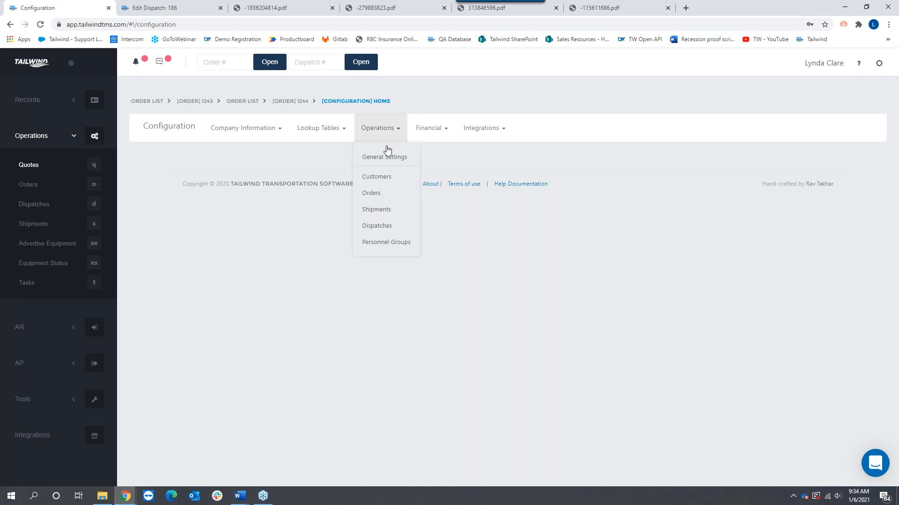
click(371, 229)
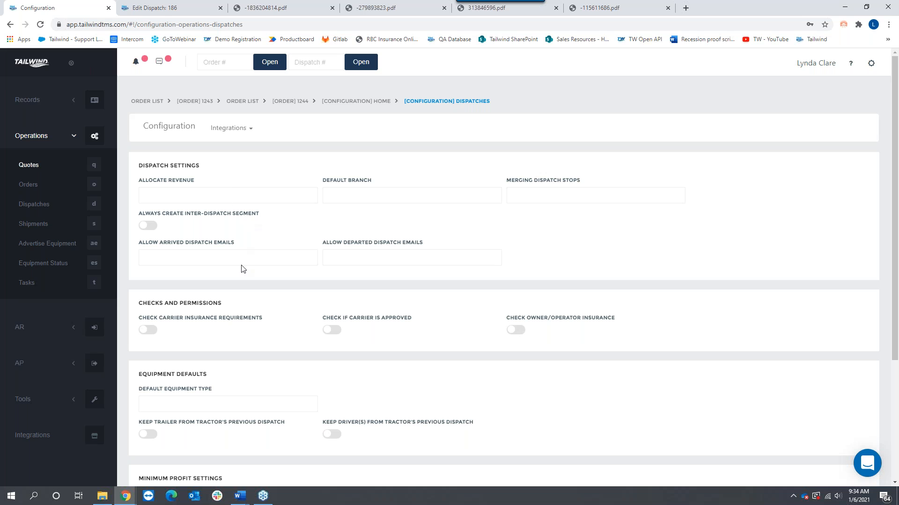
scroll(223, 401, down, 2)
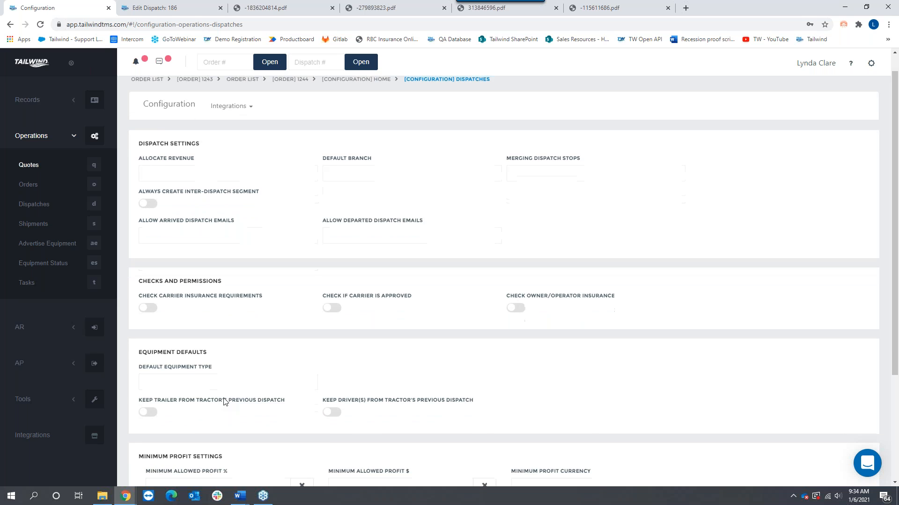
drag(144, 328, 484, 335)
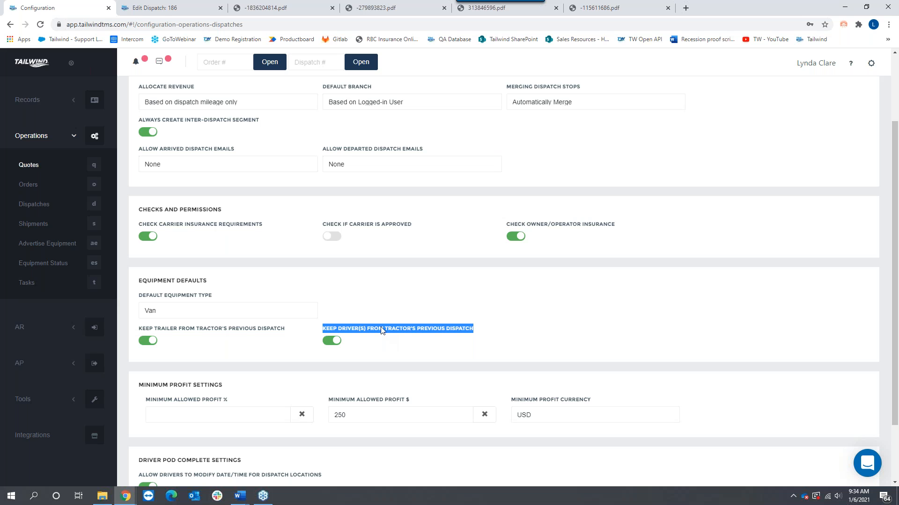
Step: Return to the new dispatch, check its first driver, and set Trailer 1 to 53F104
click(195, 9)
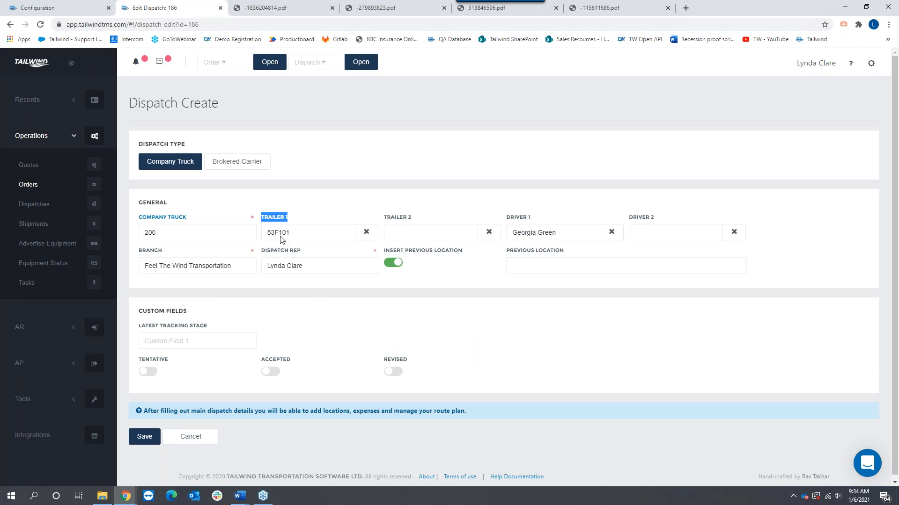
drag(537, 222, 519, 227)
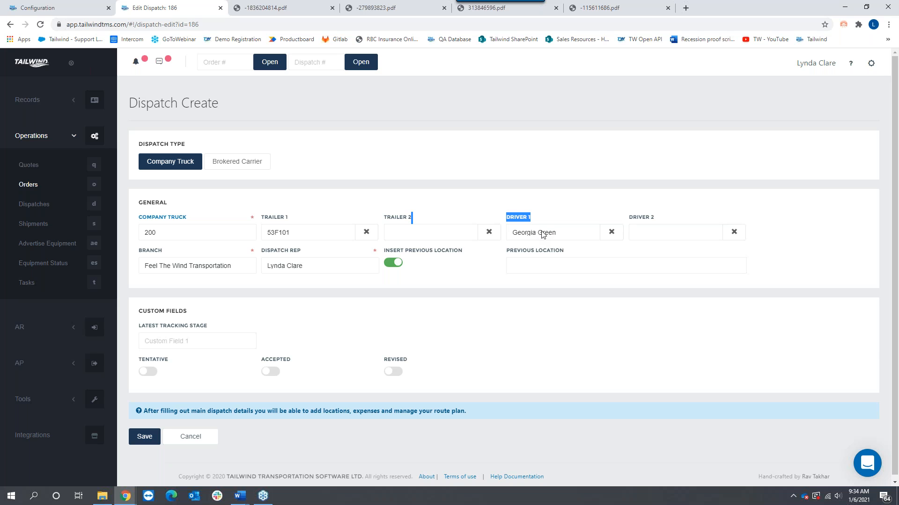
click(302, 235)
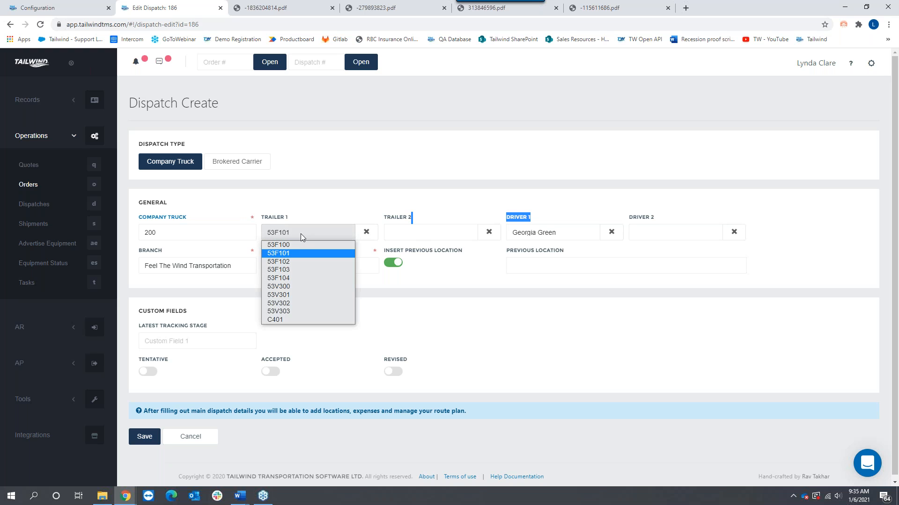
click(284, 281)
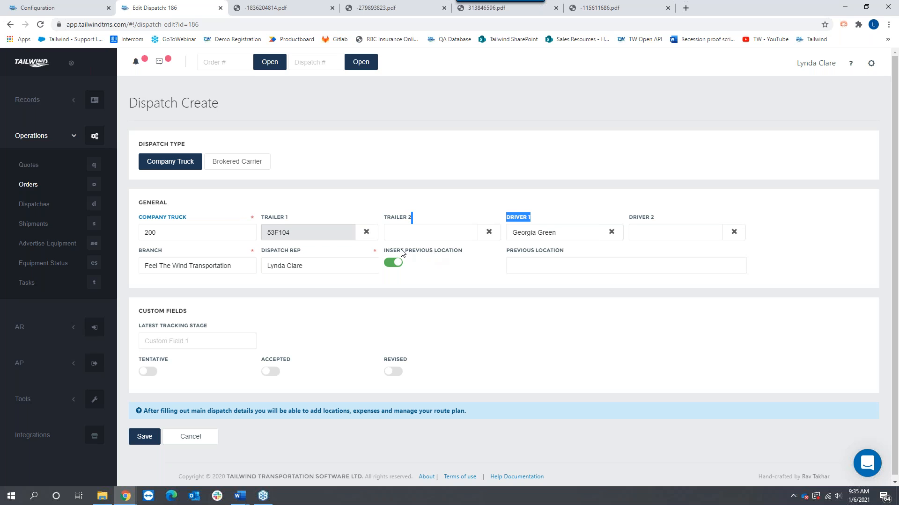
Step: Review the previous location choices, turn off Insert Previous Location, and save the new company truck dispatch
drag(384, 250, 462, 254)
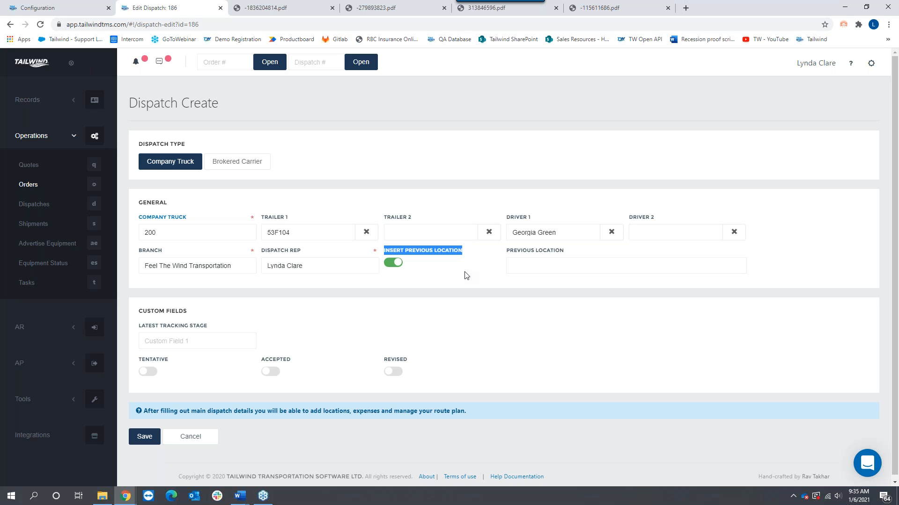
click(542, 269)
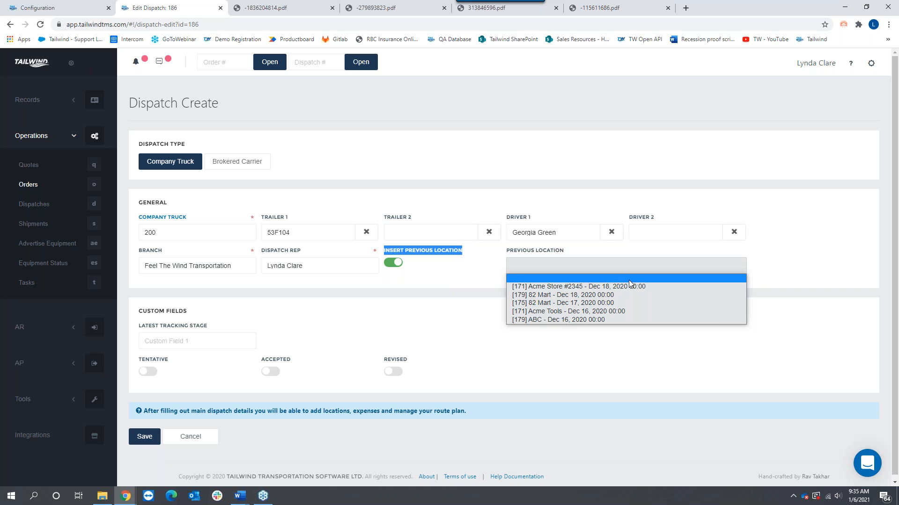
click(471, 271)
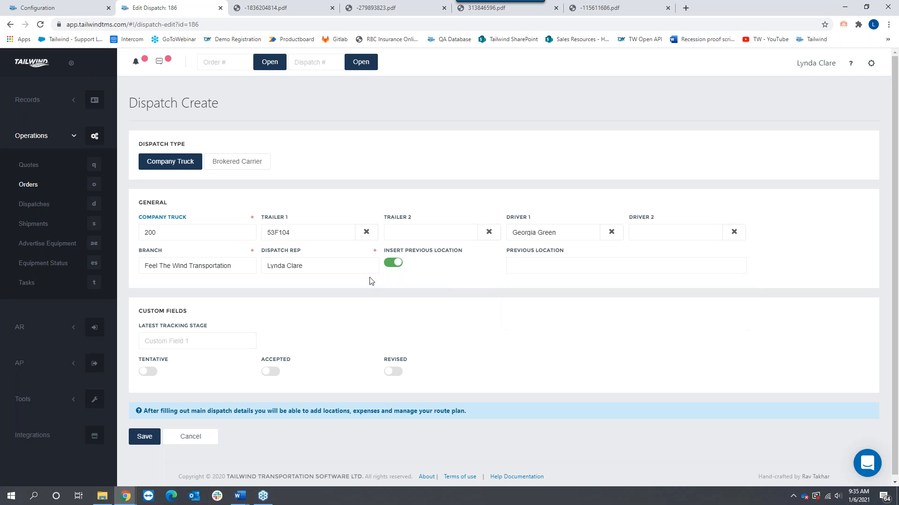
click(393, 263)
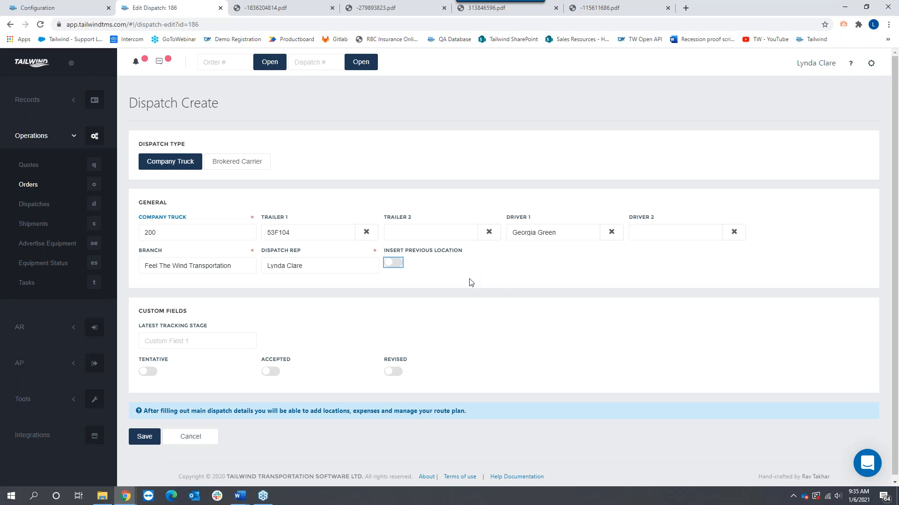
click(145, 437)
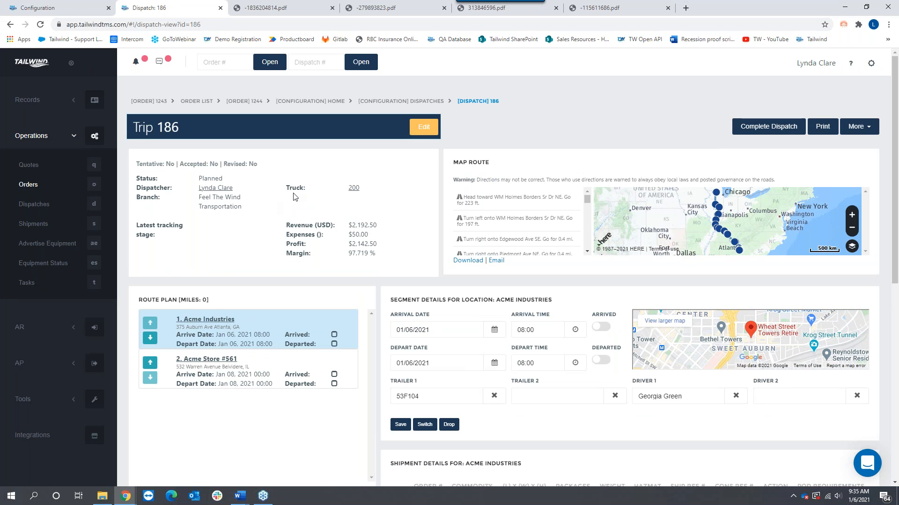
Step: Review the dispatch's truck and driver details and print the trip manifest
drag(284, 191, 309, 191)
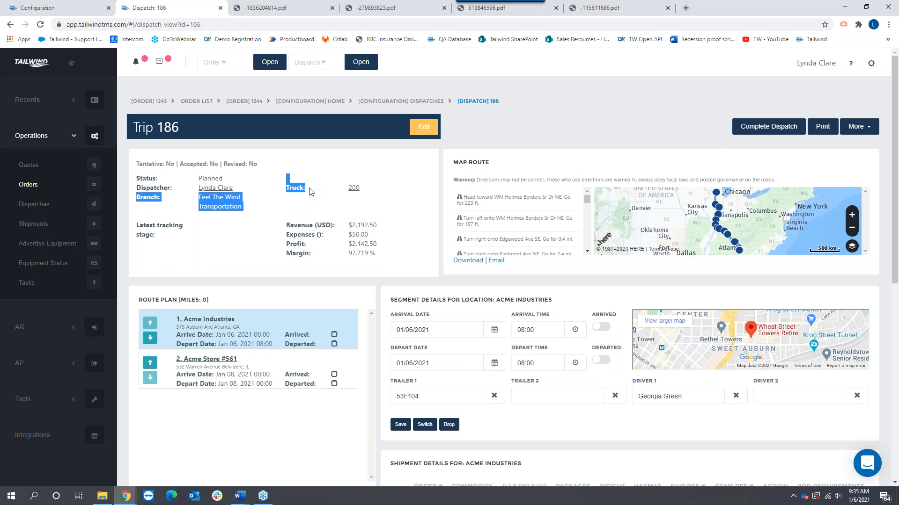
click(312, 200)
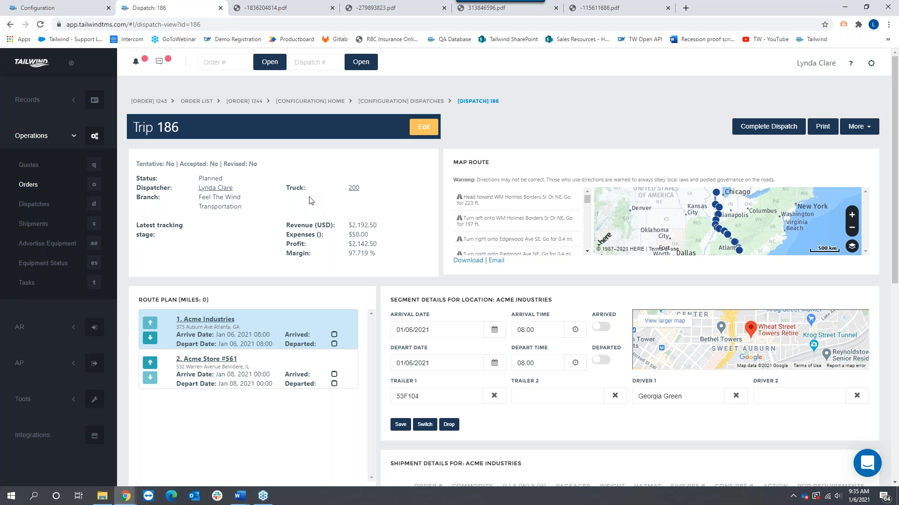
triple_click(653, 383)
click(823, 127)
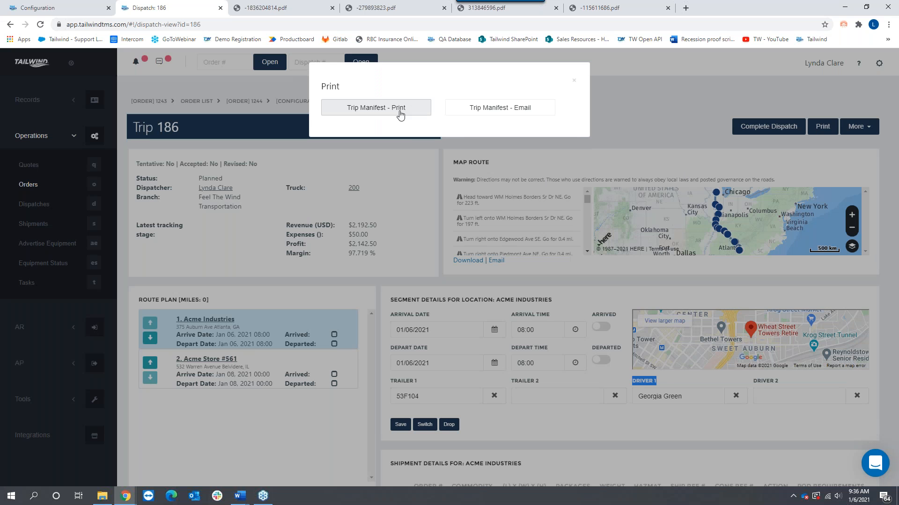
click(399, 109)
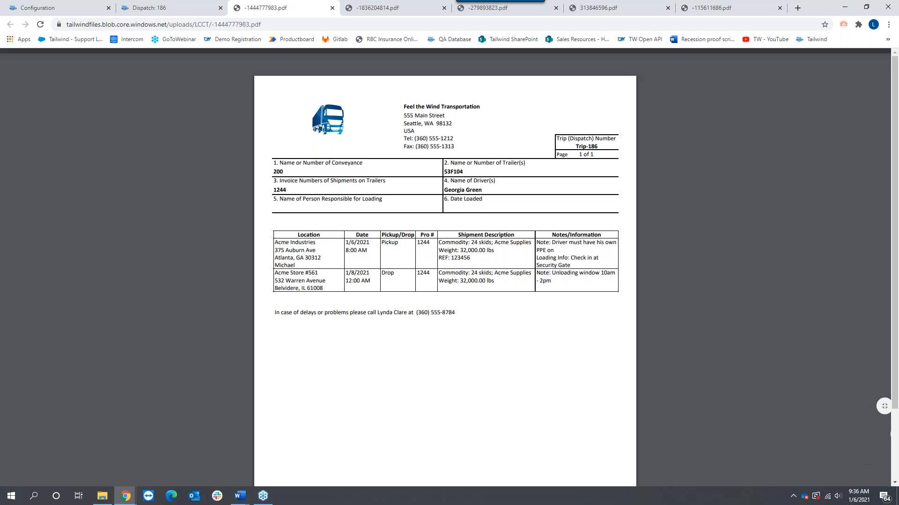
Step: Examine the printed trip manifest's dispatch number, trailer, pickup entry, driver PPE note and loading information
mouse_move(599, 143)
mouse_down()
mouse_move(588, 148)
mouse_move(601, 148)
mouse_up()
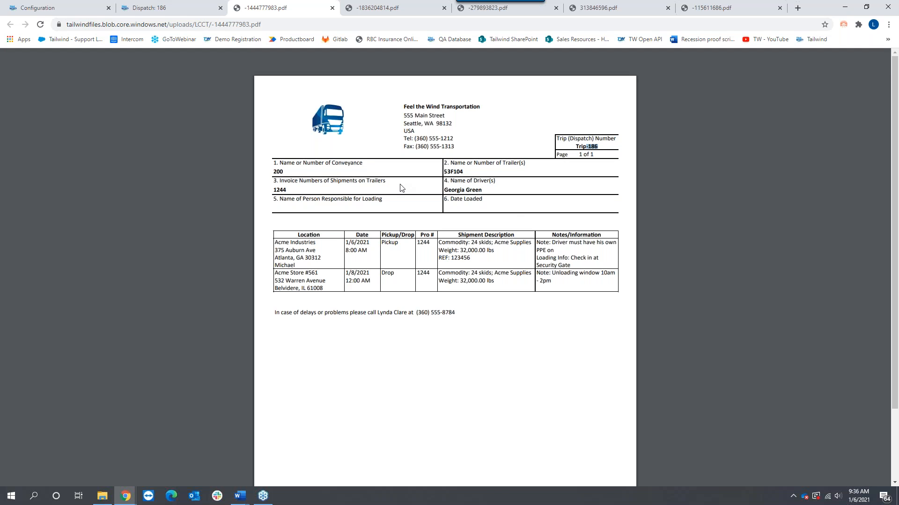
drag(460, 170, 444, 172)
drag(399, 244, 341, 252)
drag(538, 243, 606, 251)
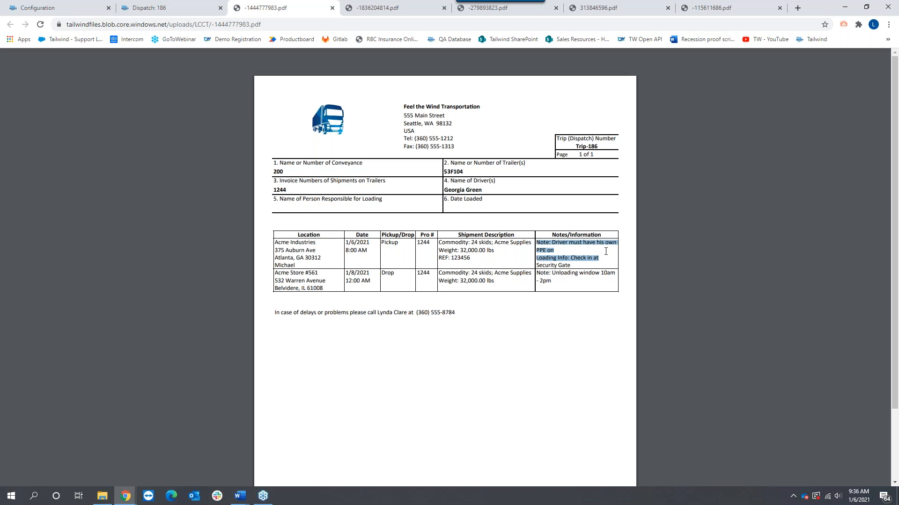
click(542, 246)
drag(552, 243, 614, 250)
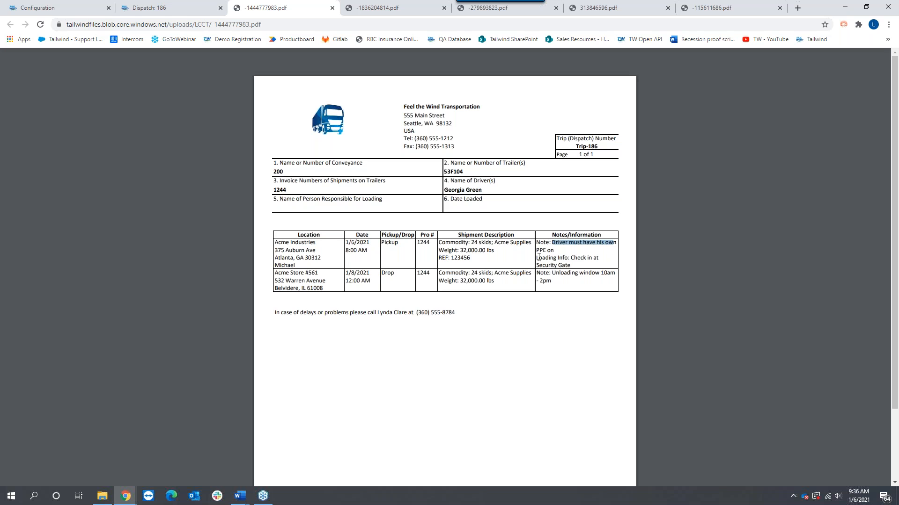
drag(536, 258, 590, 265)
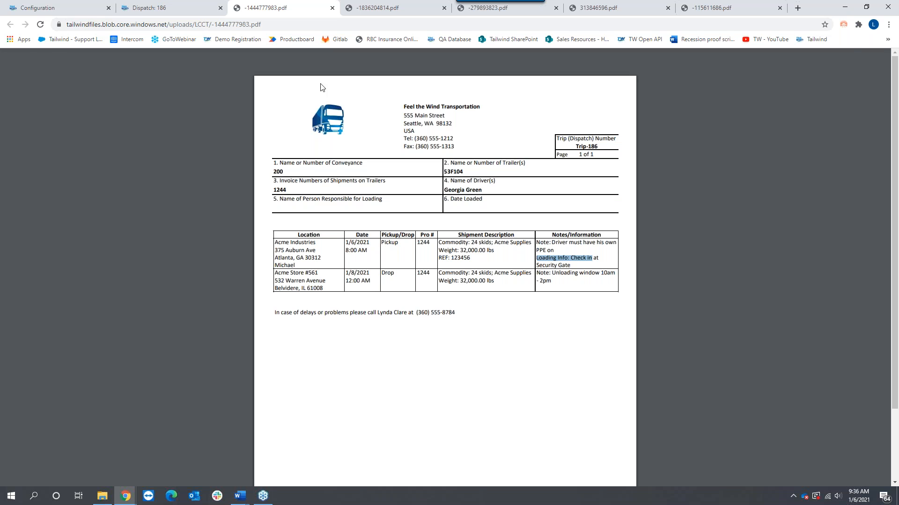
Step: Return to the company truck dispatch and check its assigned truck, first driver and first route location
click(184, 11)
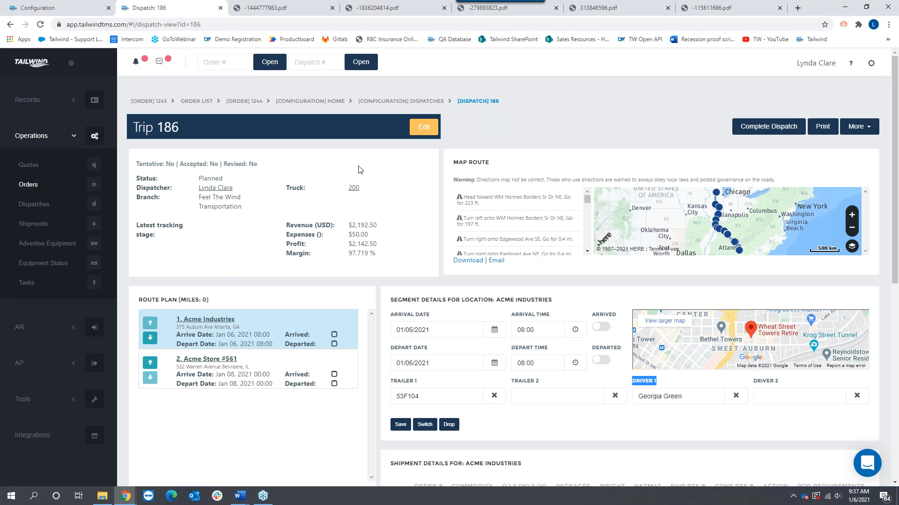
drag(314, 195, 286, 191)
drag(661, 385, 631, 390)
click(260, 342)
Step: Mark Acme Industries as arrived at 07:51, and mark Acme Store #561 as arrived and departed
click(604, 328)
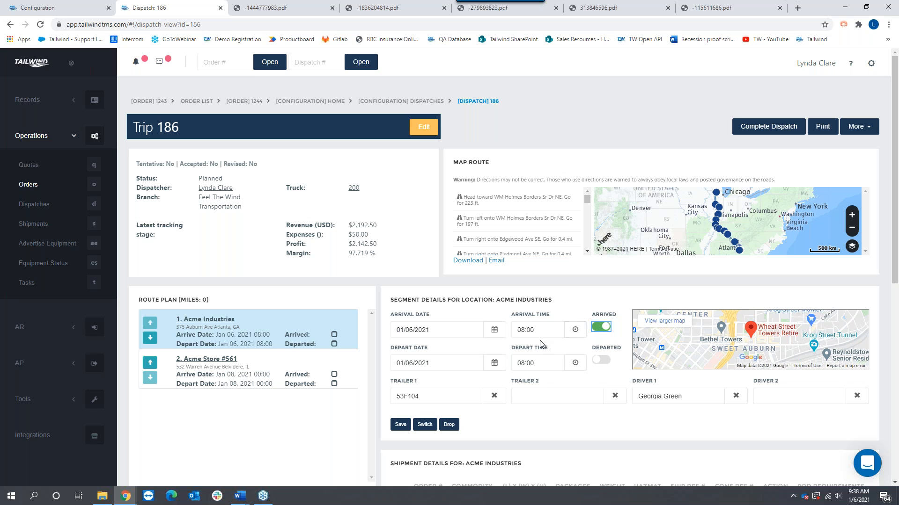
click(519, 330)
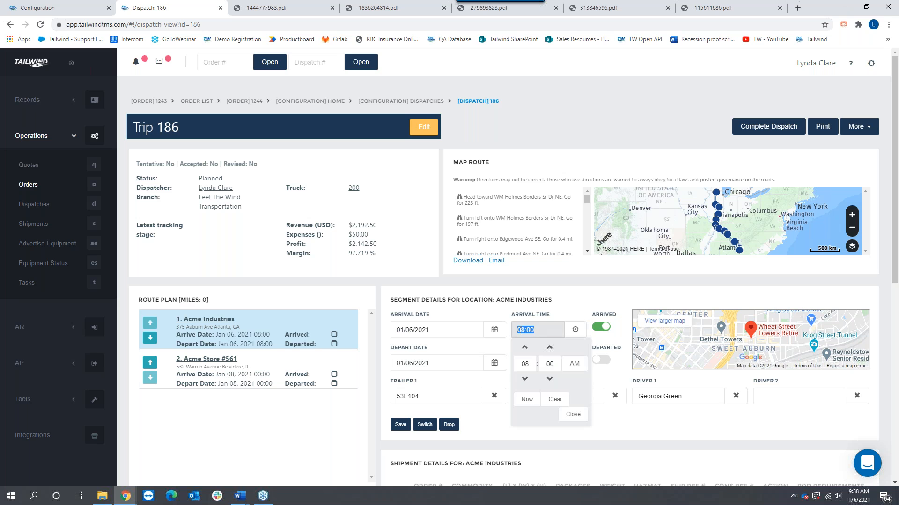
text(07:51)
click(553, 315)
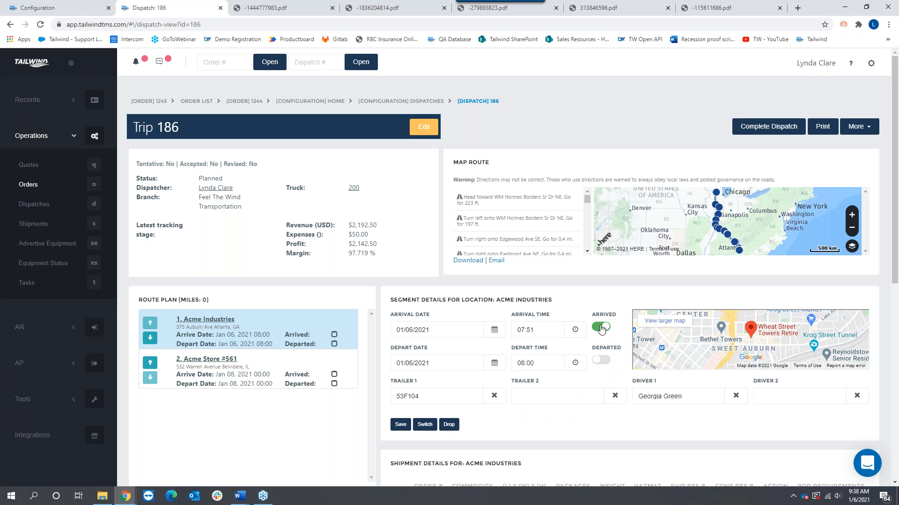
click(286, 369)
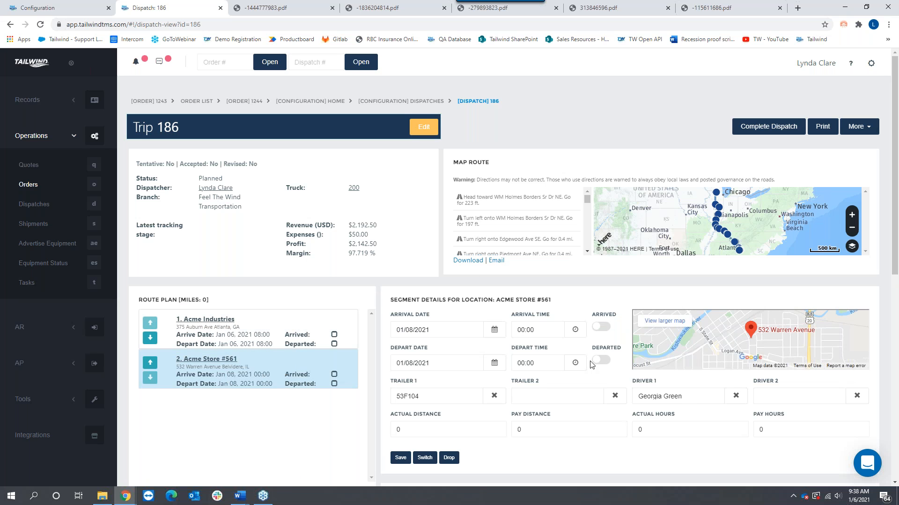
click(602, 364)
Step: Review the dispatch's expenses, calculate the route plan's mileage, and save the segment details for Acme Store #561
scroll(589, 345, down, 6)
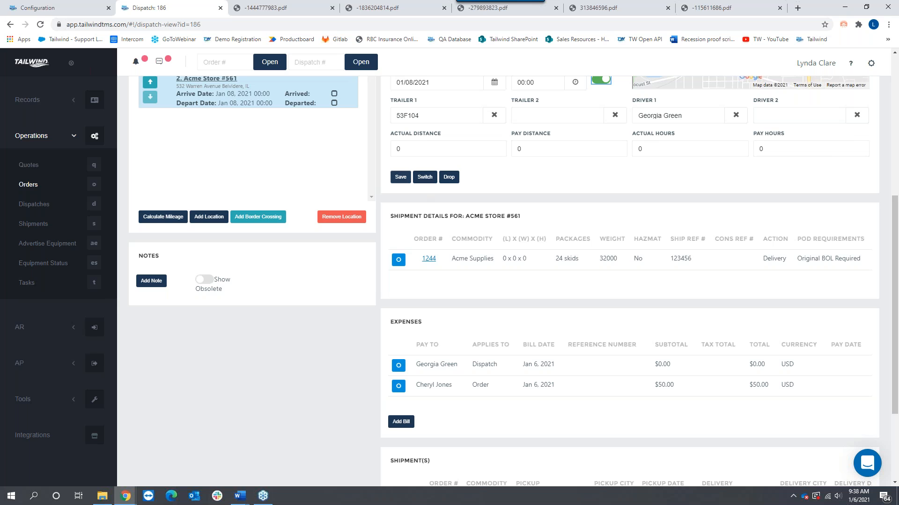
scroll(307, 172, up, 4)
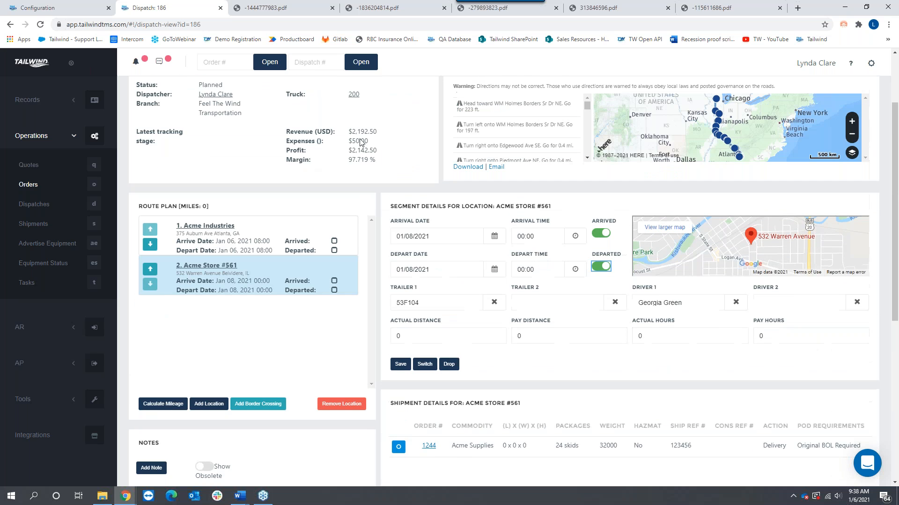
scroll(312, 227, up, 2)
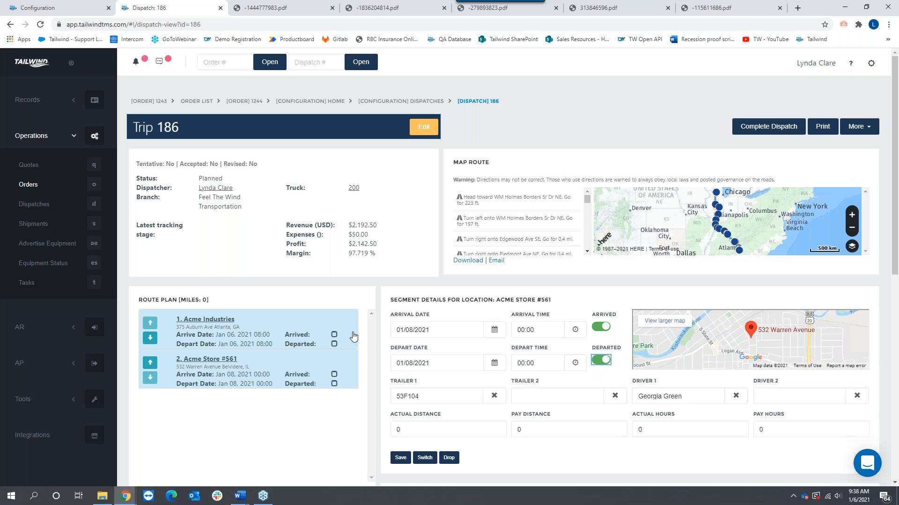
scroll(528, 361, down, 5)
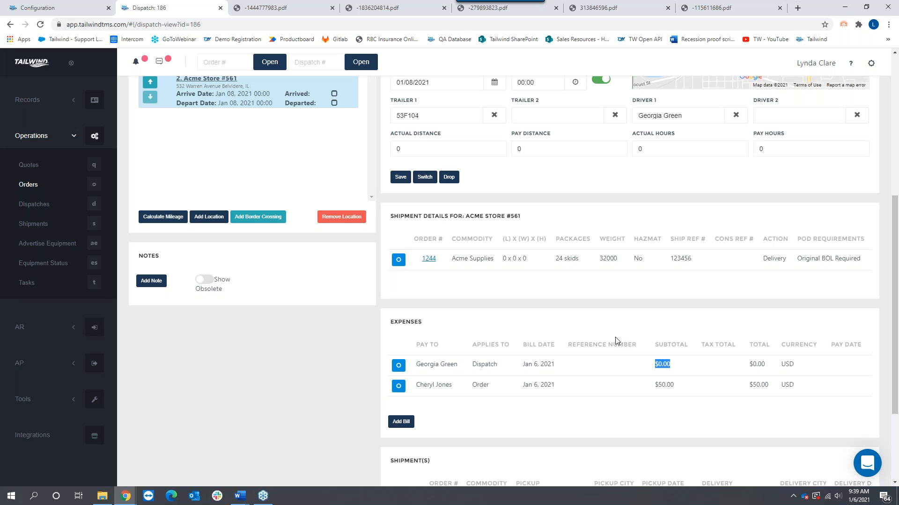
scroll(612, 285, up, 2)
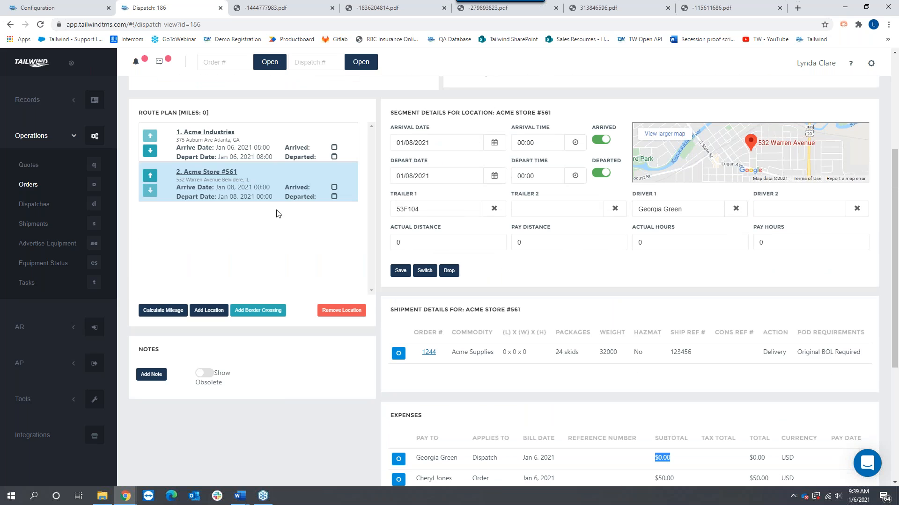
click(169, 314)
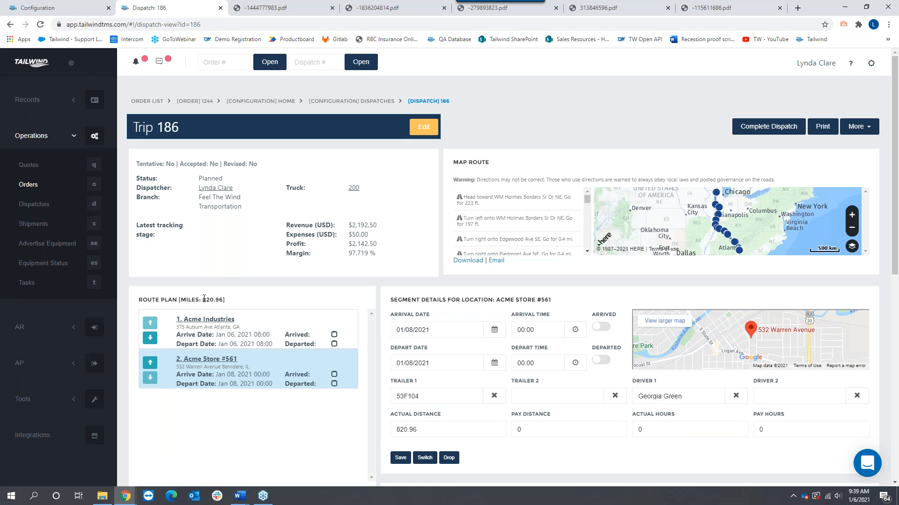
drag(204, 299, 226, 299)
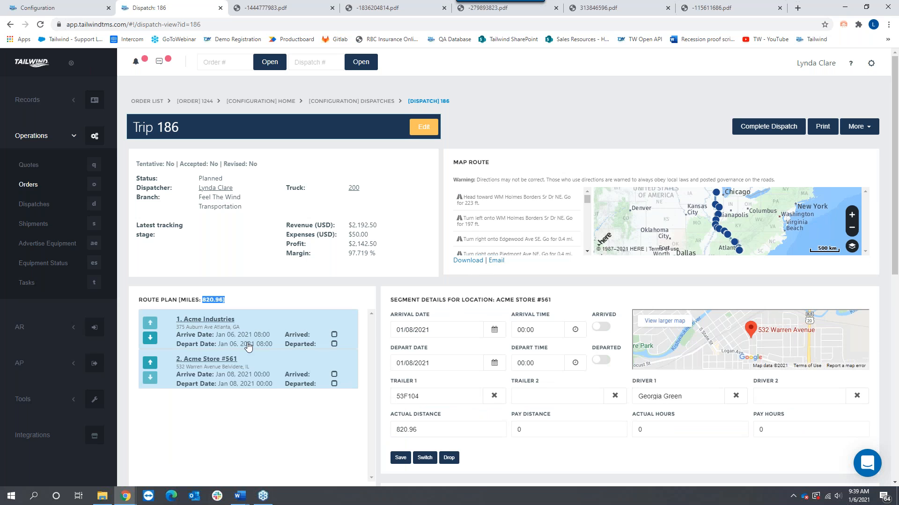
click(400, 458)
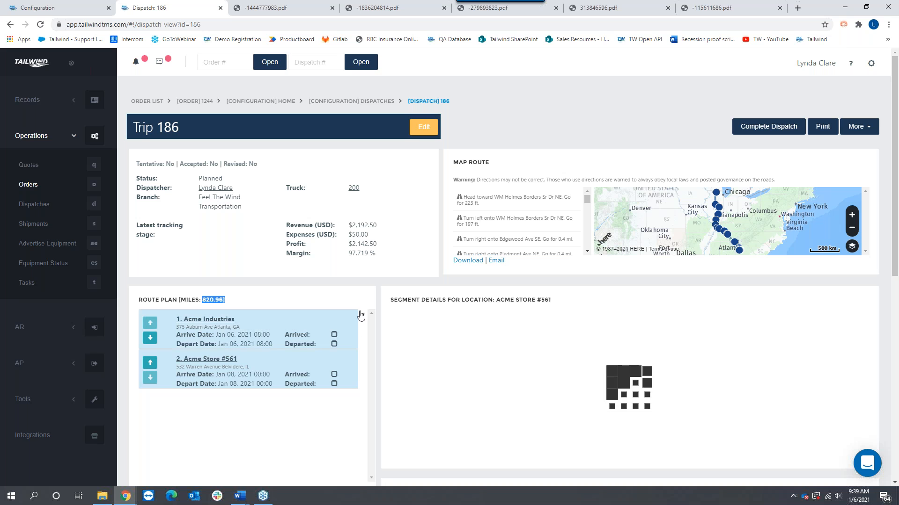
Step: Examine the driver's dispatch pay in the expenses and look over the accounts payable options
scroll(328, 412, down, 3)
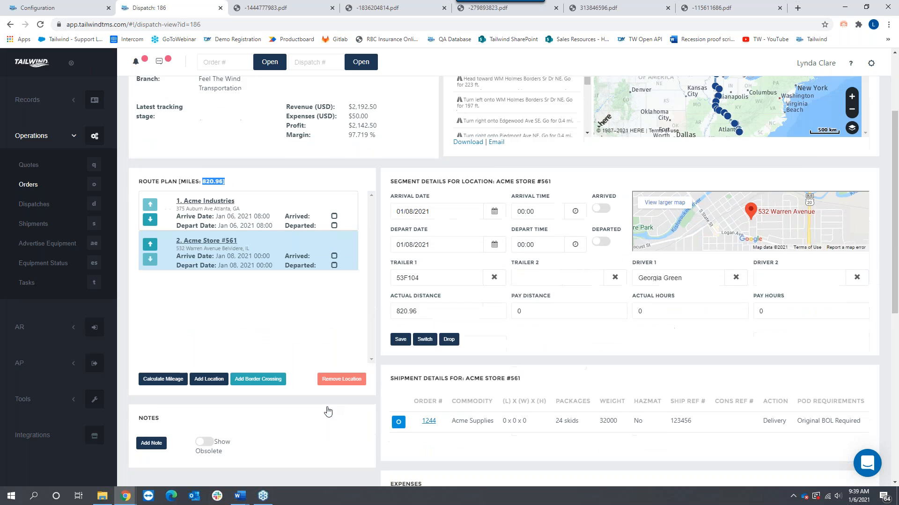
scroll(328, 411, down, 3)
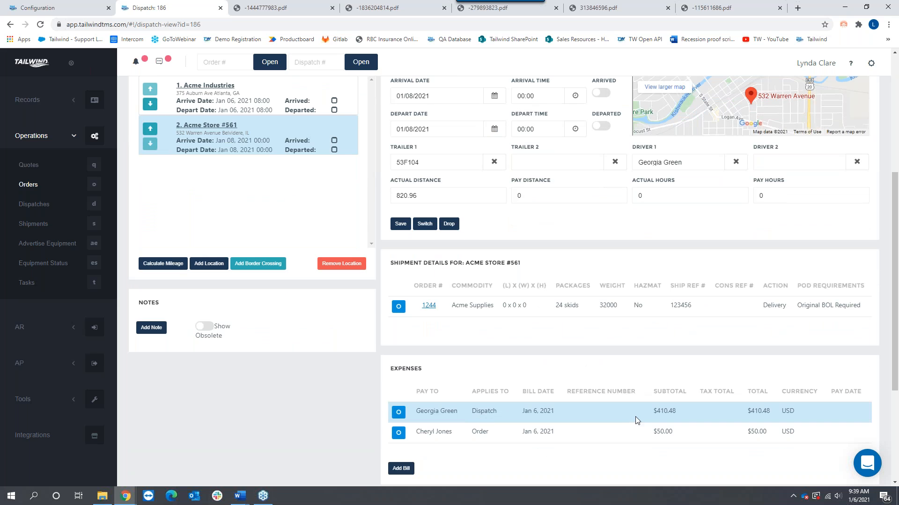
drag(678, 409, 635, 418)
click(21, 365)
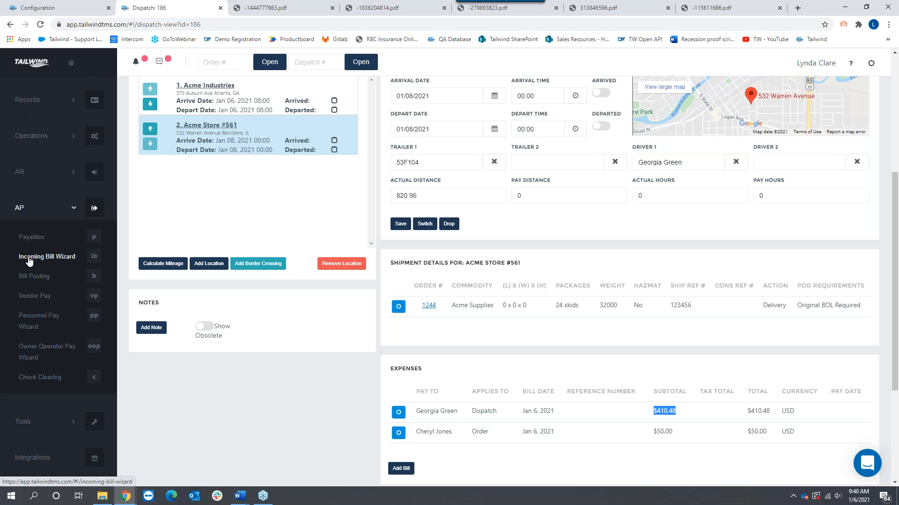
click(43, 138)
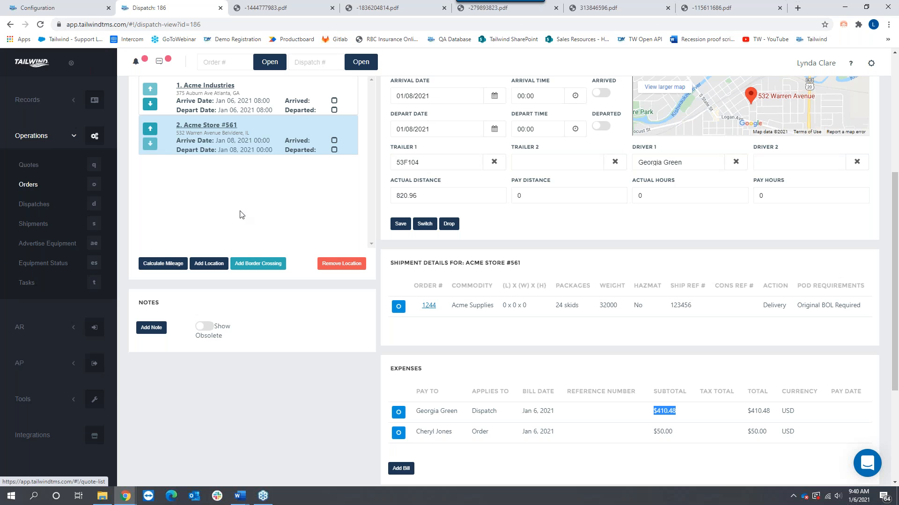
Step: Review the dispatch and shipment lists, and inspect ABC Company's second listed shipment along with its related dispatch
click(40, 208)
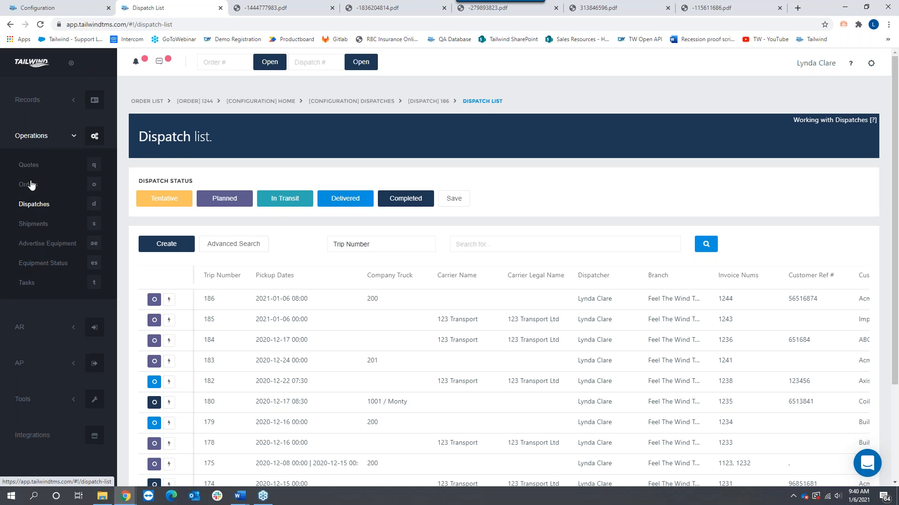
click(40, 225)
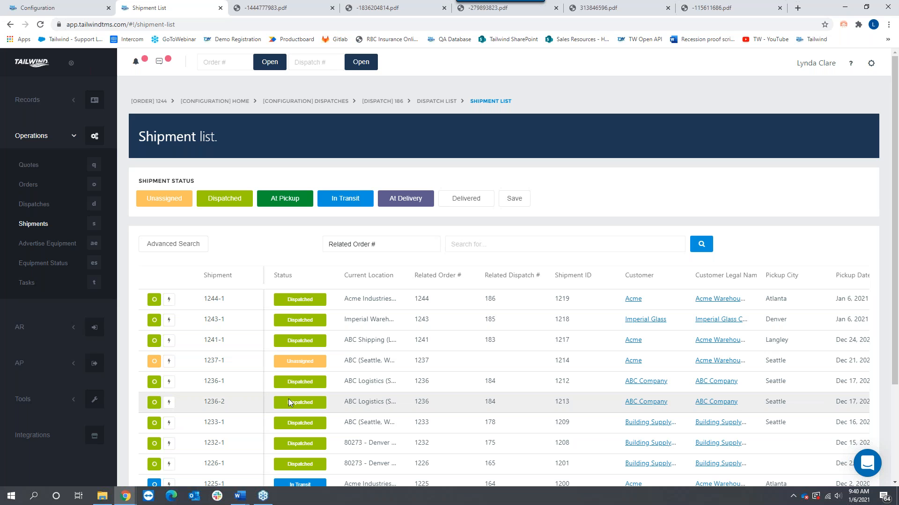
click(155, 403)
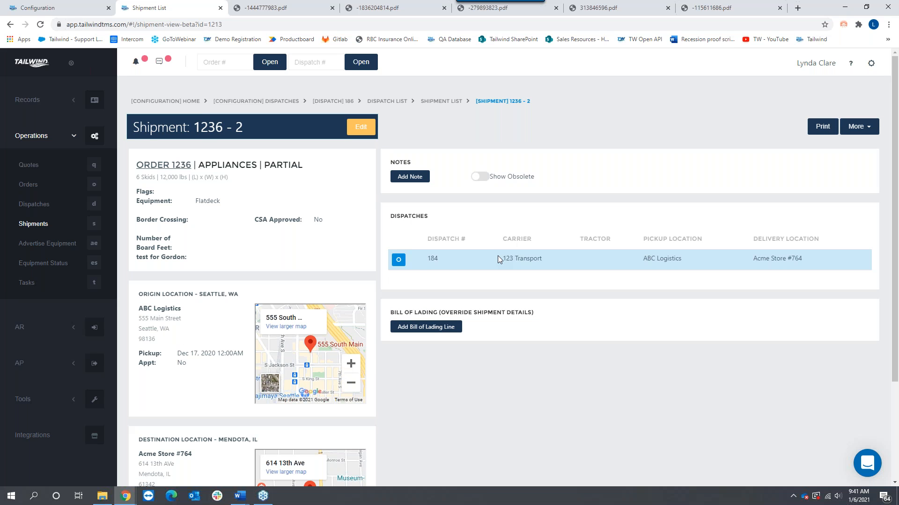
click(399, 260)
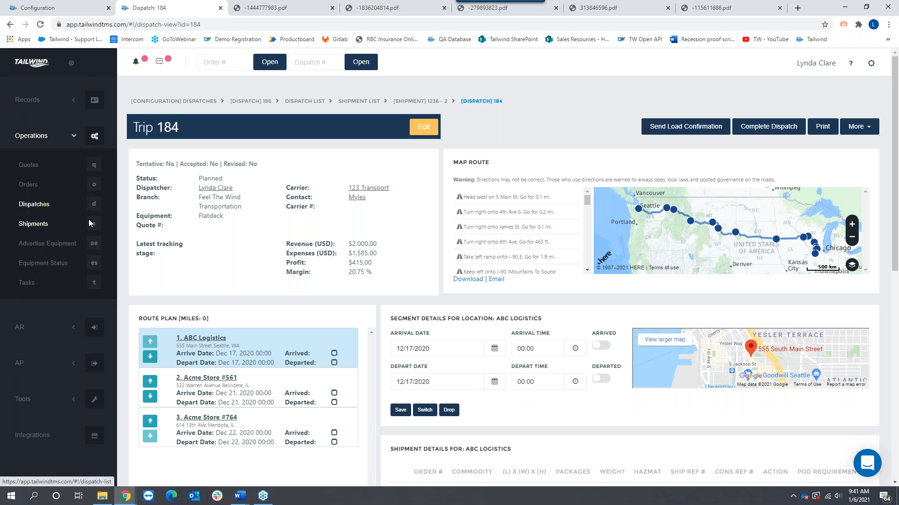
Step: Start a load board equipment posting for tractor 200, available 01/06/2021 with Flatdeck equipment, and discard it
click(48, 243)
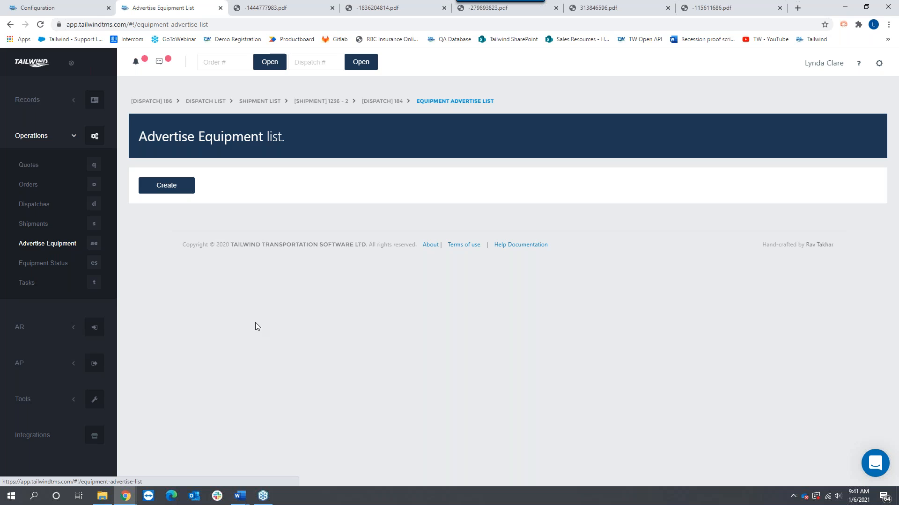
click(161, 188)
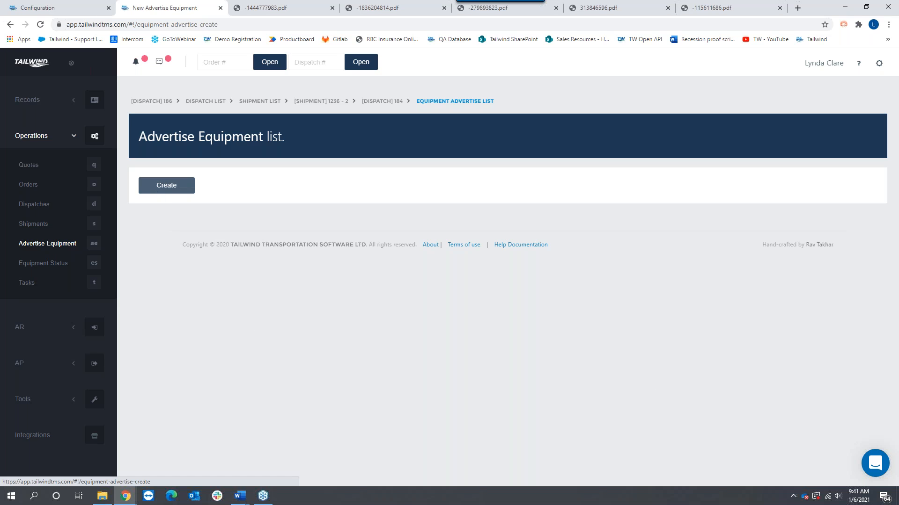
click(164, 214)
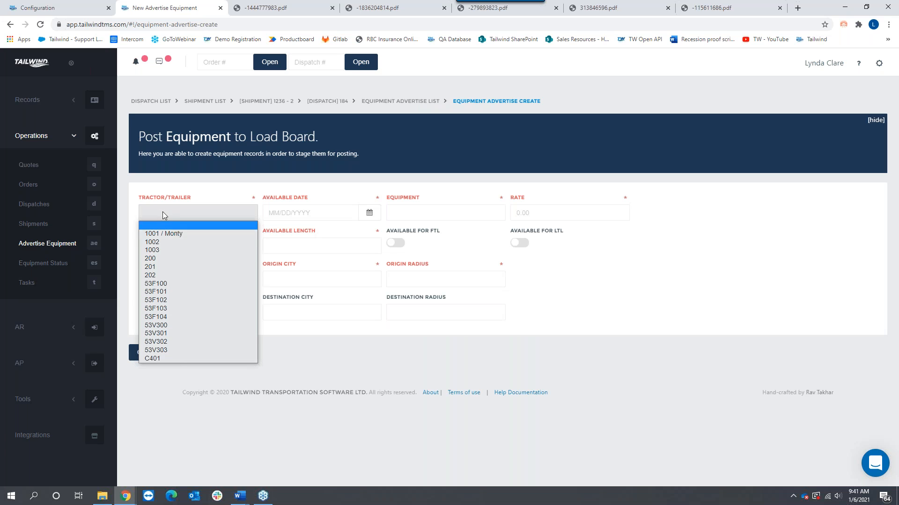
click(162, 259)
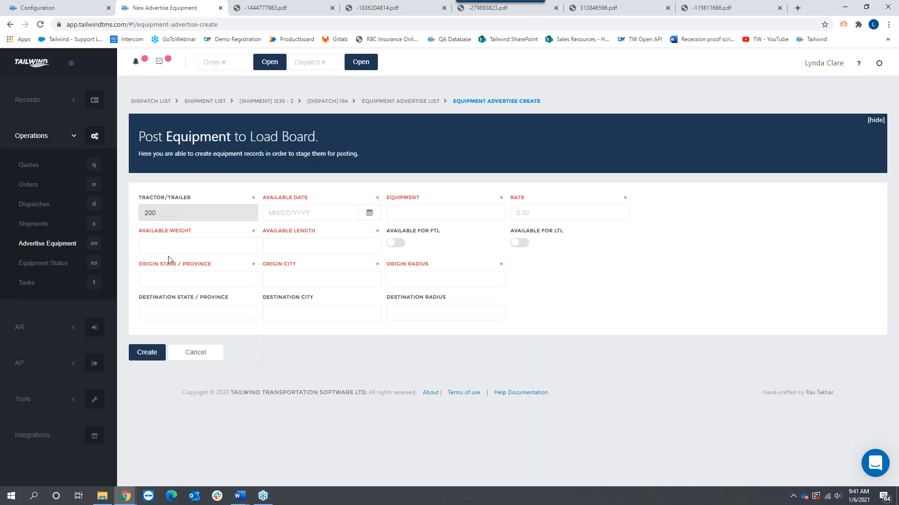
click(297, 216)
click(369, 272)
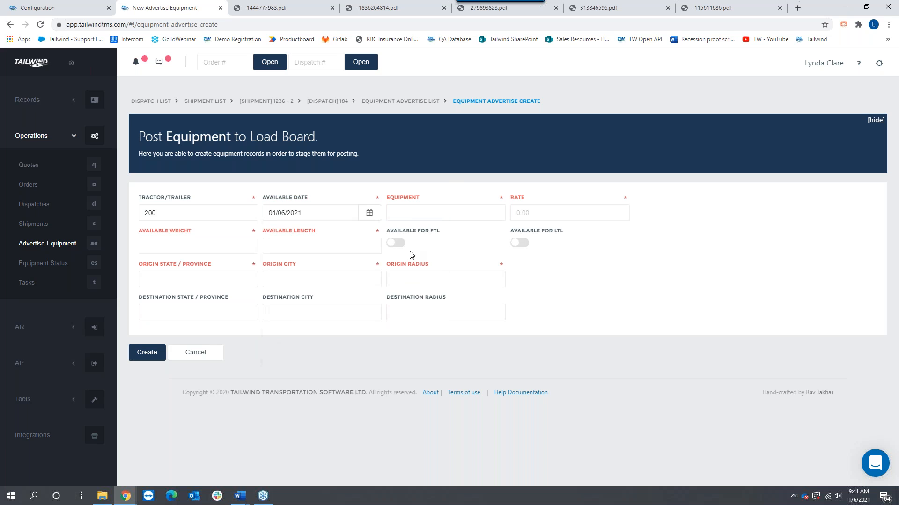
click(412, 212)
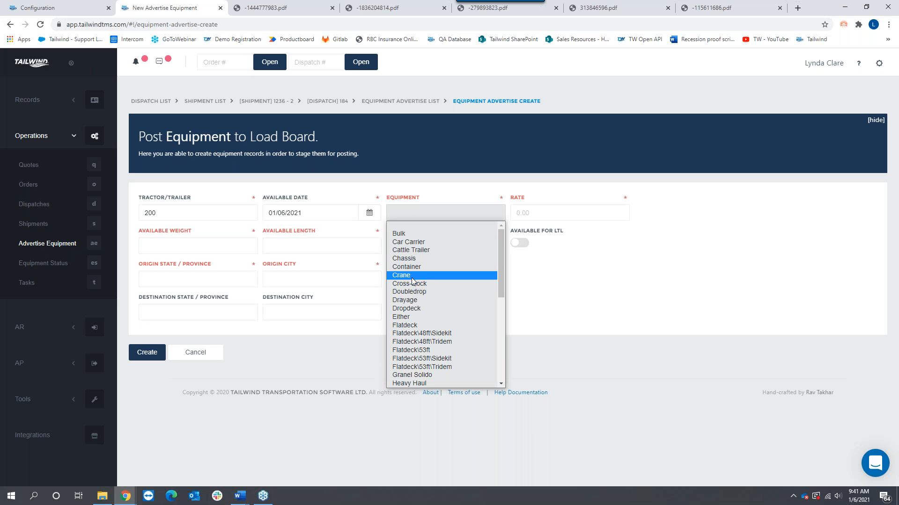
click(416, 326)
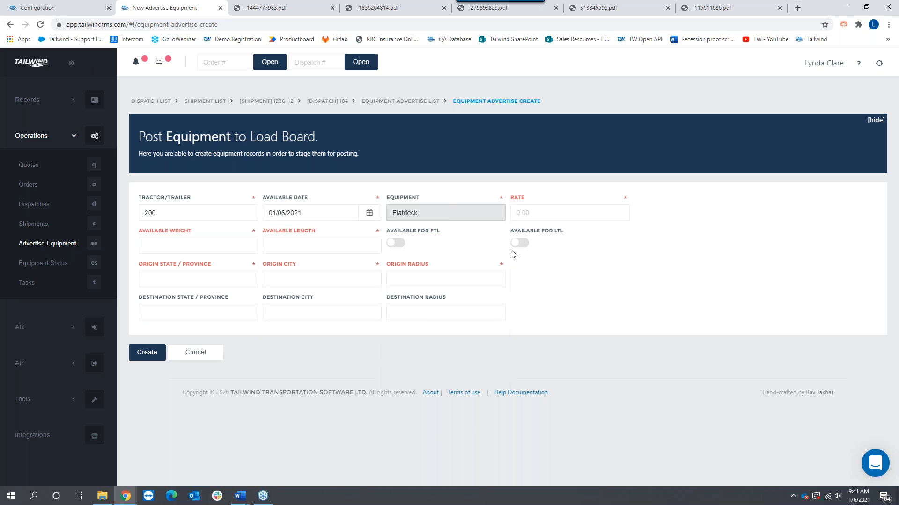
click(541, 211)
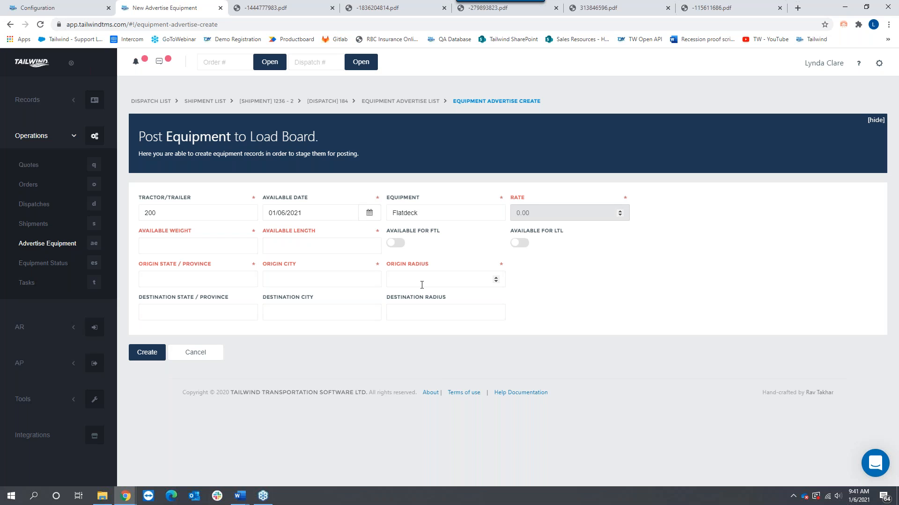
click(183, 250)
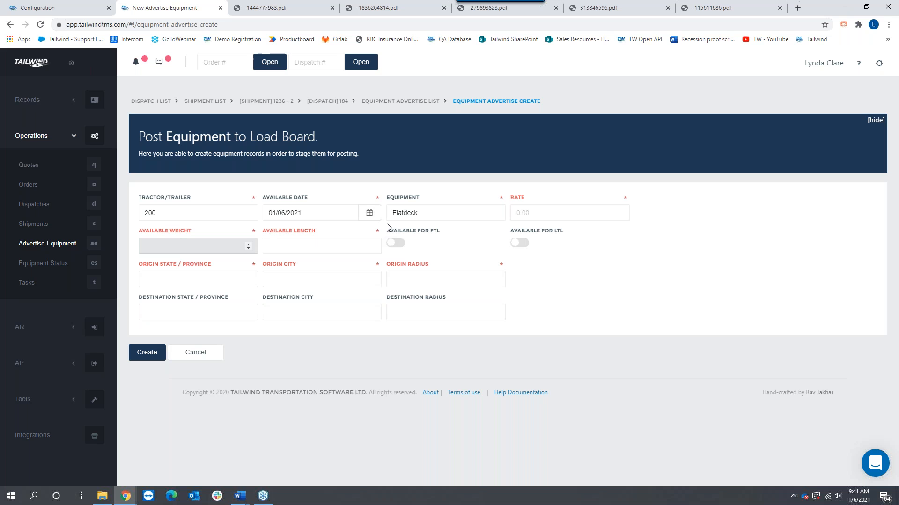
click(200, 352)
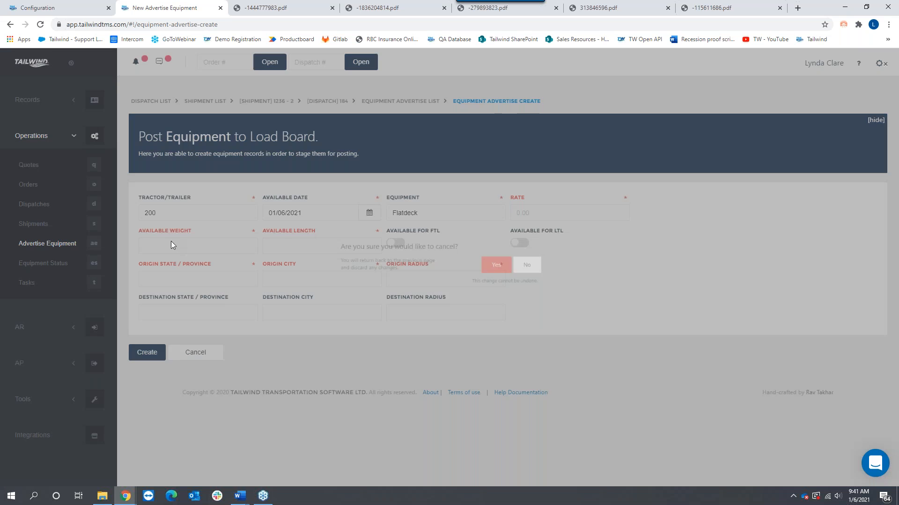
click(511, 269)
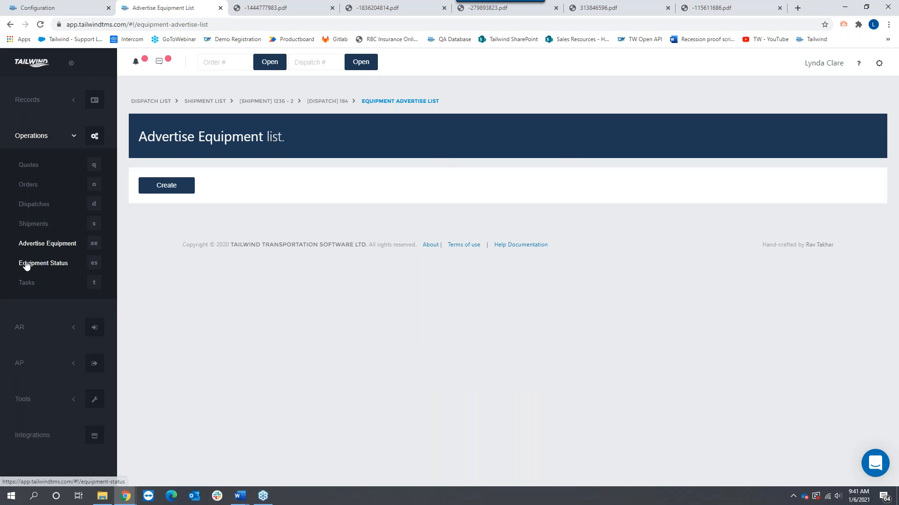
Step: Review the equipment status schedule by driver and by tractor
click(27, 265)
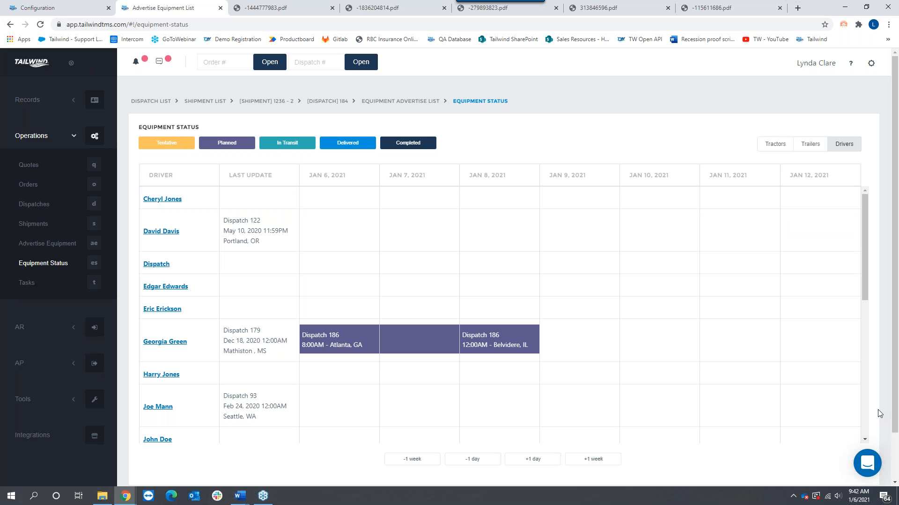
click(771, 148)
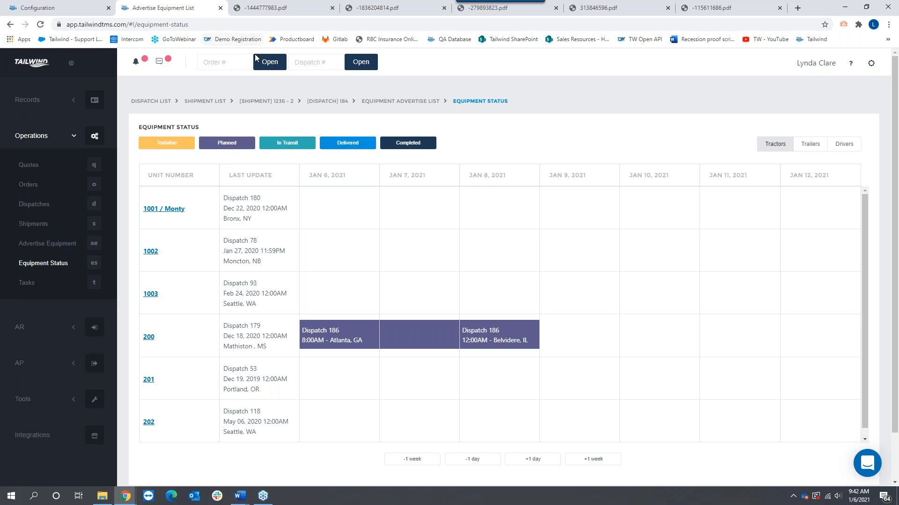
Step: Open dispatch 186, mark Acme Industries as arrived and departed, and save the segment details
click(306, 57)
text(186)
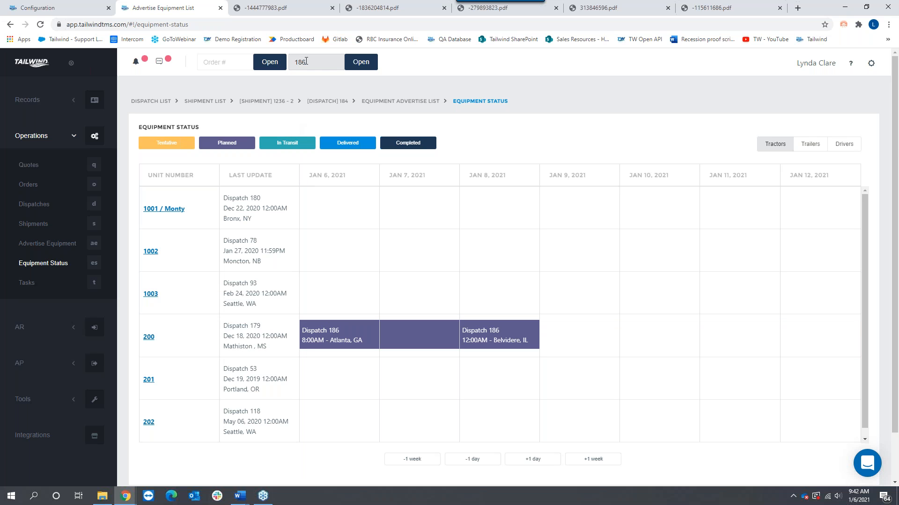
click(361, 62)
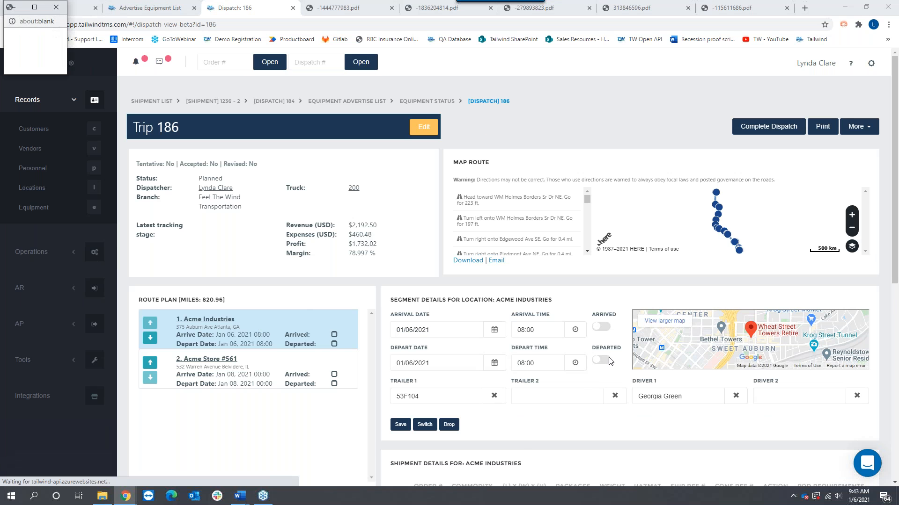
click(603, 360)
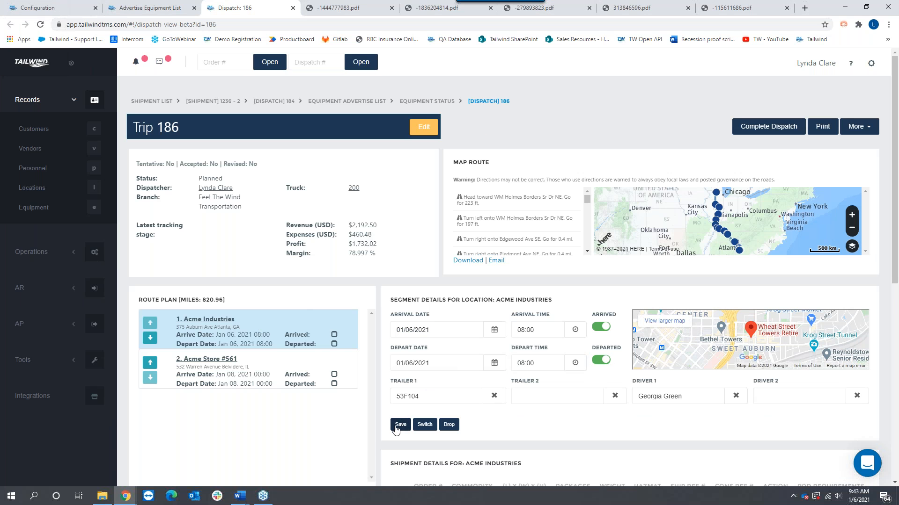
click(396, 428)
Step: Reload the equipment status schedule and review dispatch 186 for the drivers, tractors and trailers
click(147, 10)
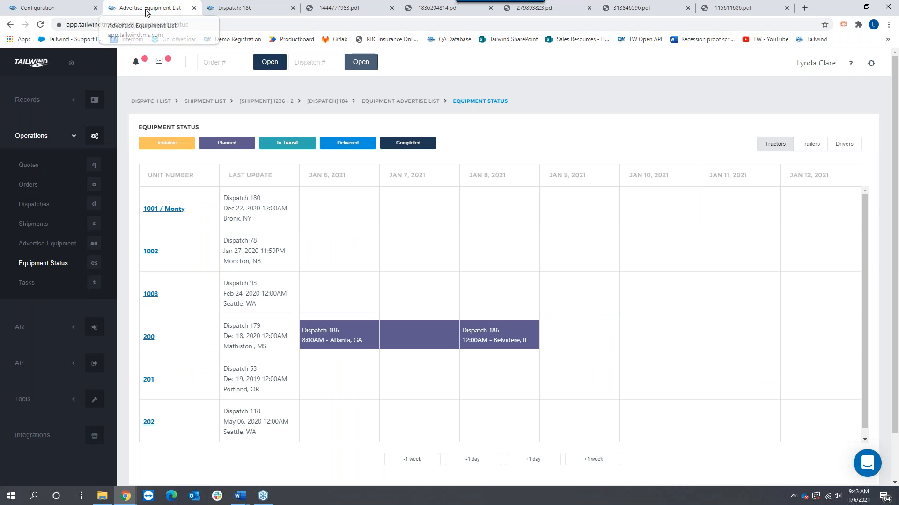
click(39, 25)
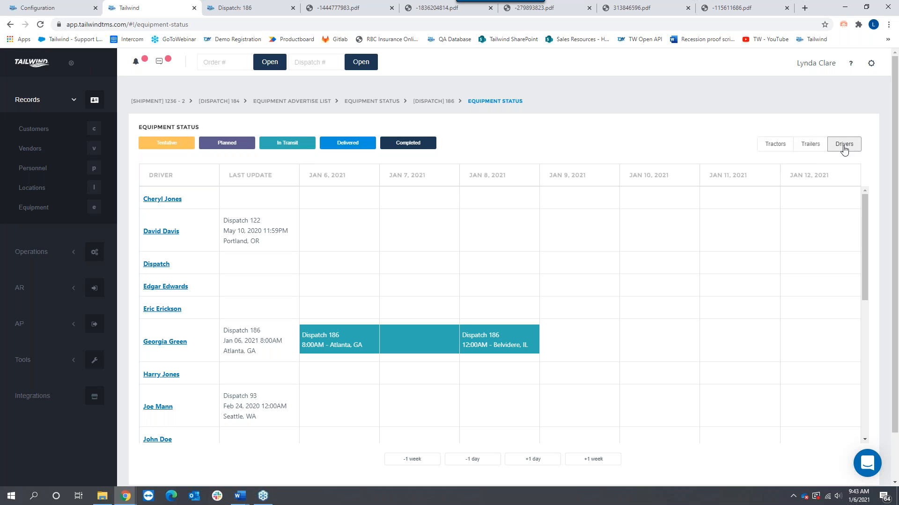
click(776, 148)
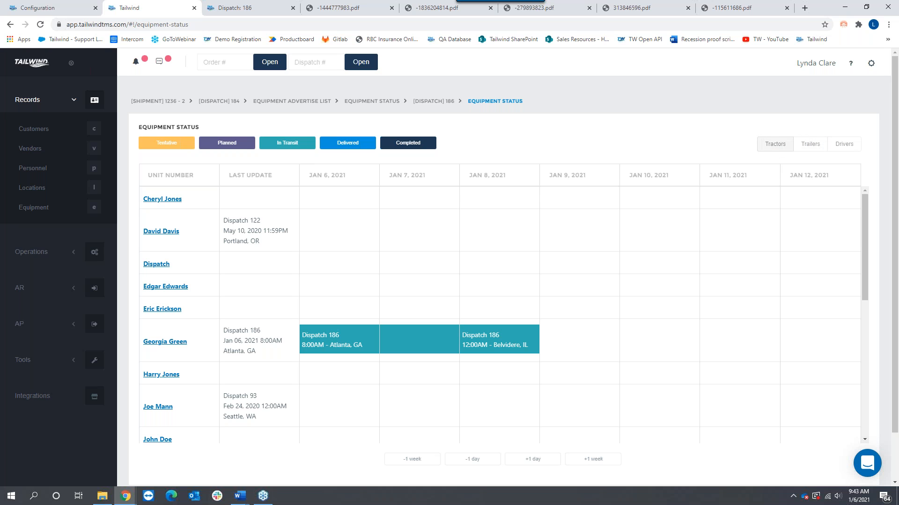
click(811, 146)
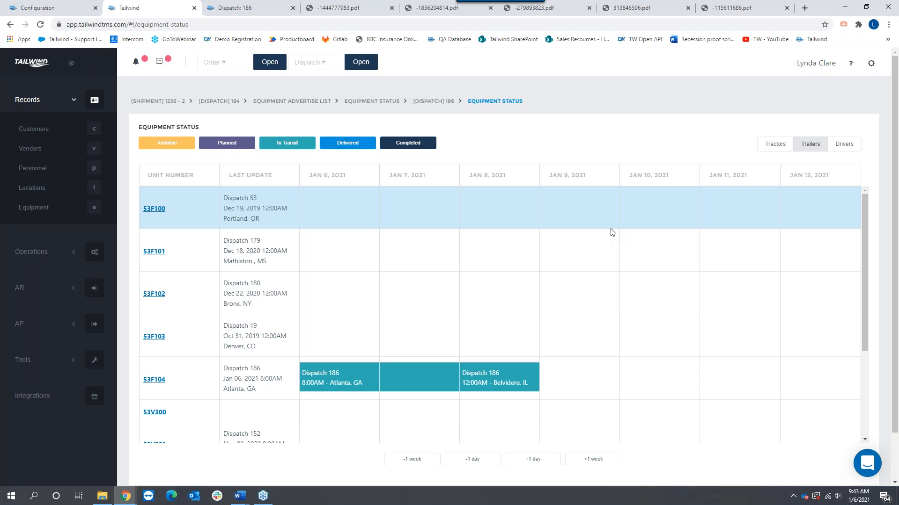
Step: Review the task list and its assignees, and look over the task notifications
click(57, 252)
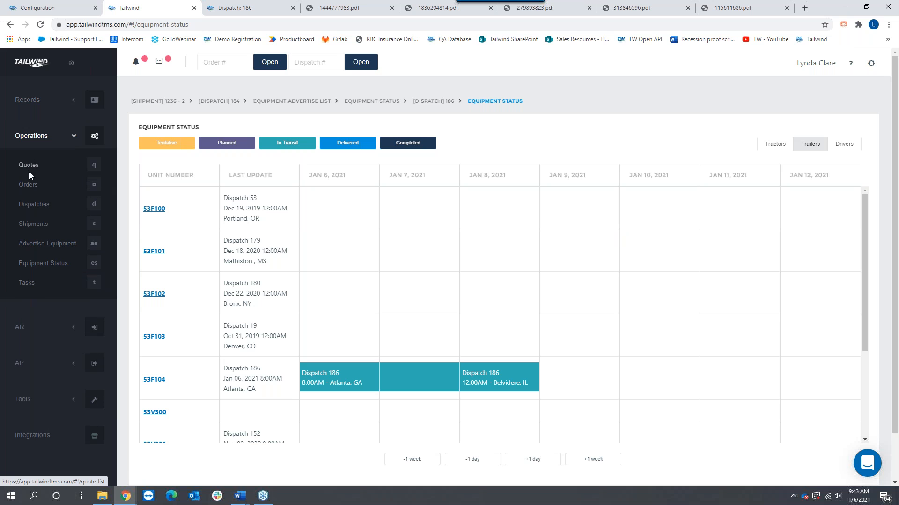
click(30, 286)
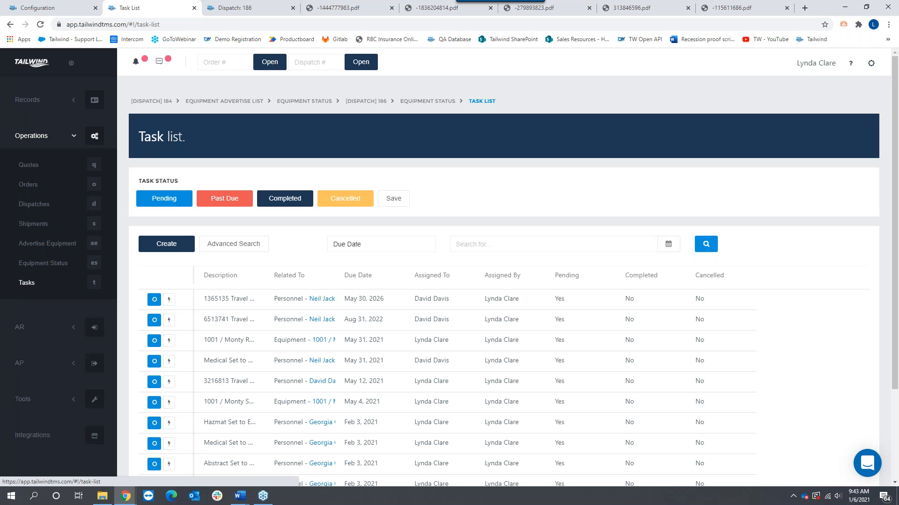
click(33, 100)
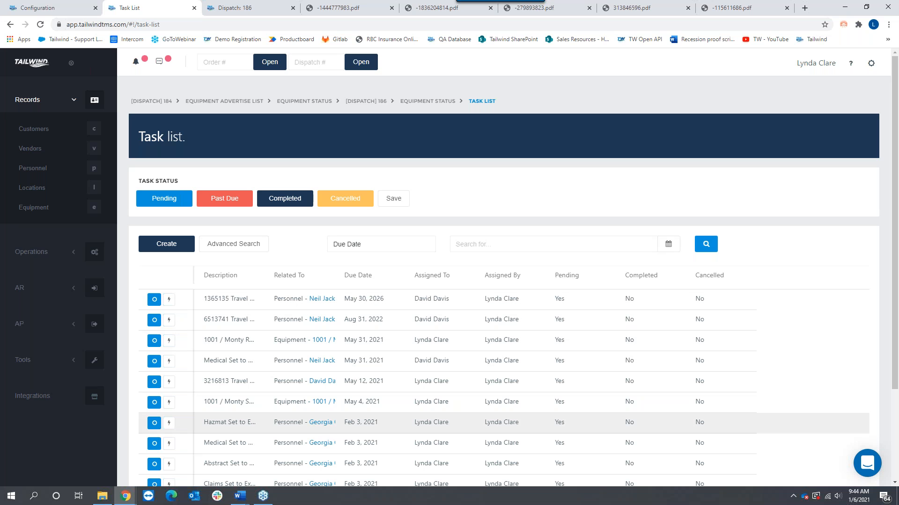
drag(413, 299, 448, 298)
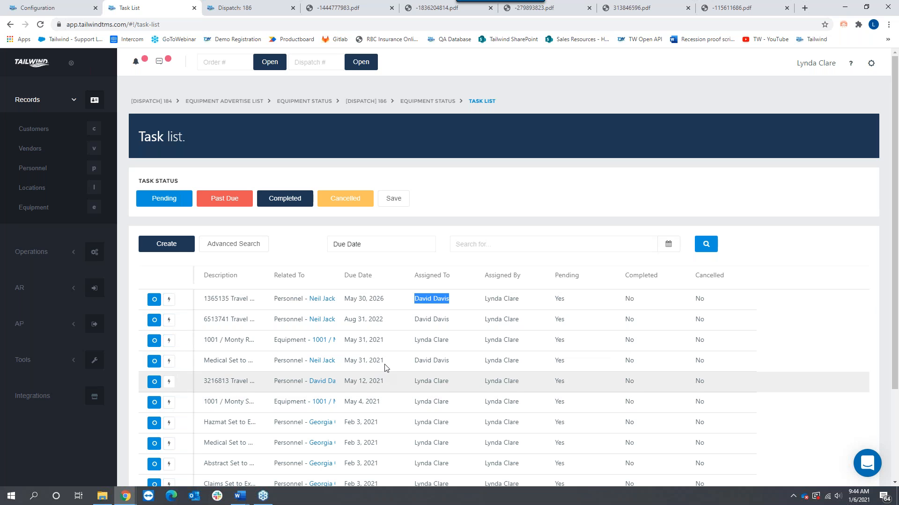
triple_click(428, 341)
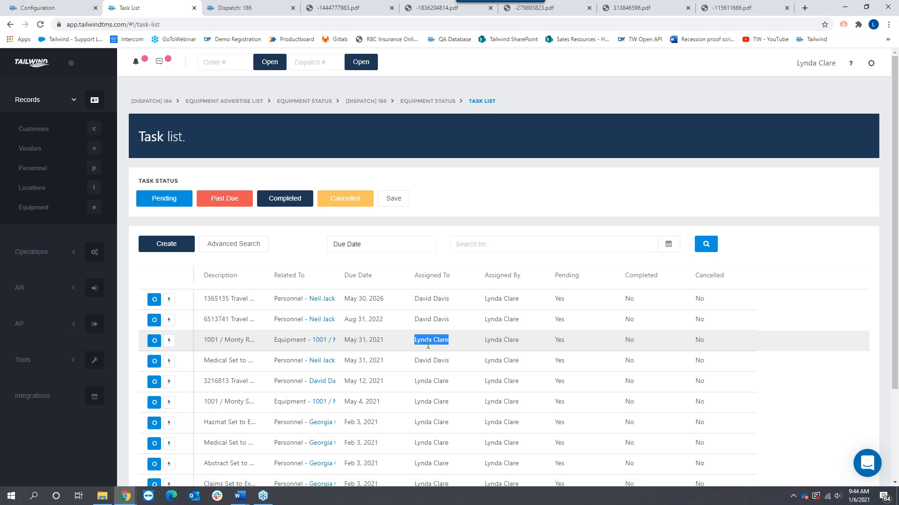
click(136, 62)
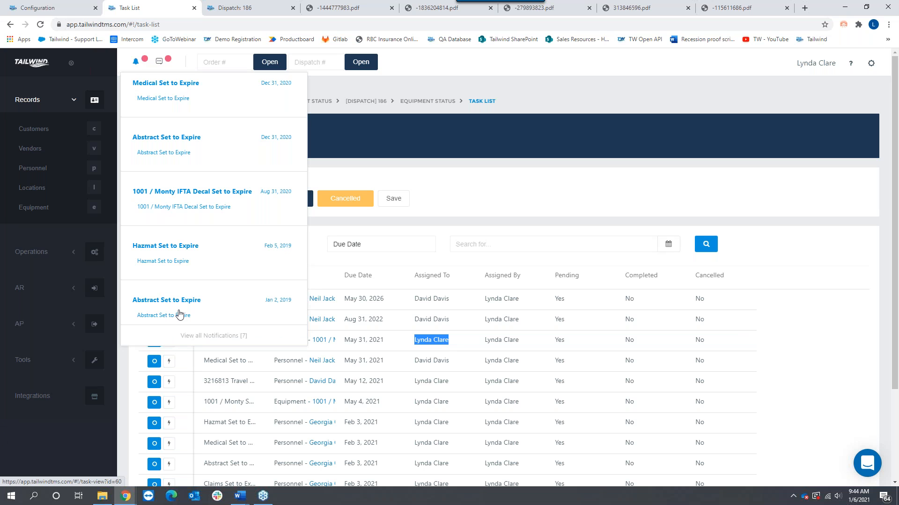
click(447, 178)
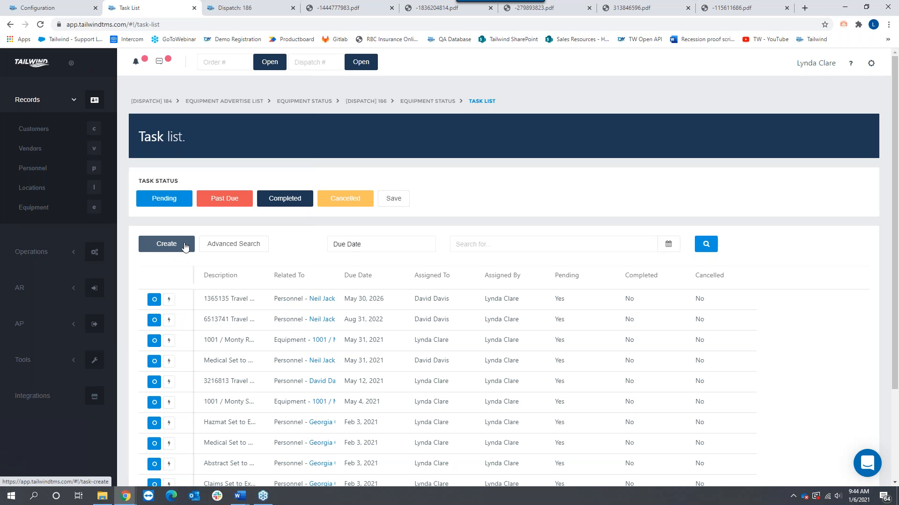
Step: Start a task with the subject "Call customer", assign it to the first listed person, and set the due date to 01/06/2021
click(185, 247)
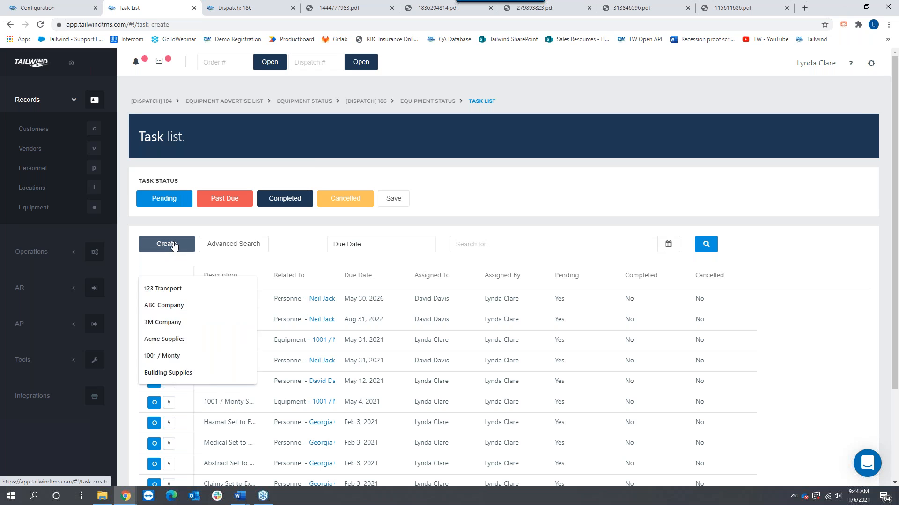
click(193, 230)
text(Call customer)
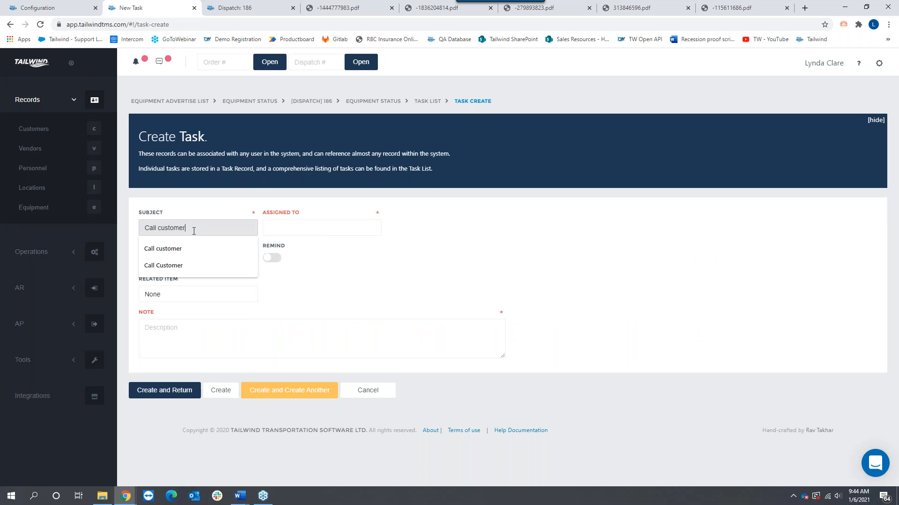
key(Tab)
click(318, 227)
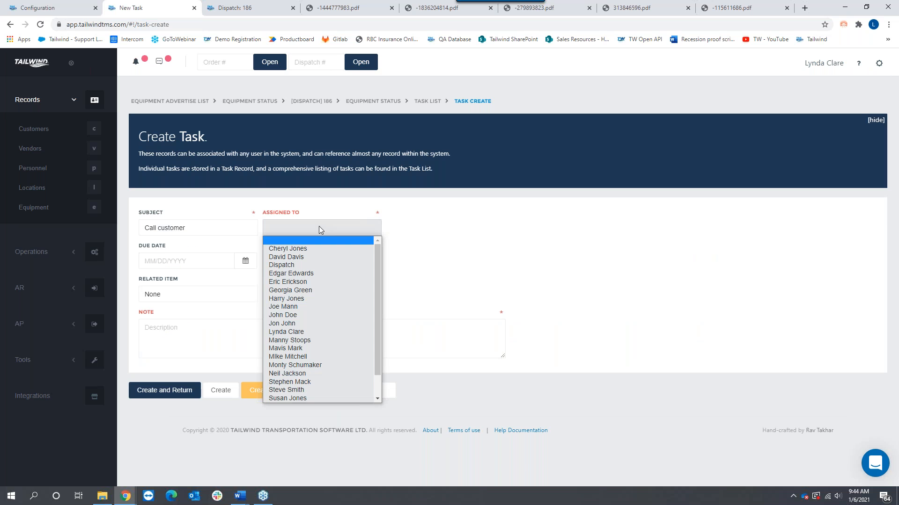
click(293, 249)
click(188, 260)
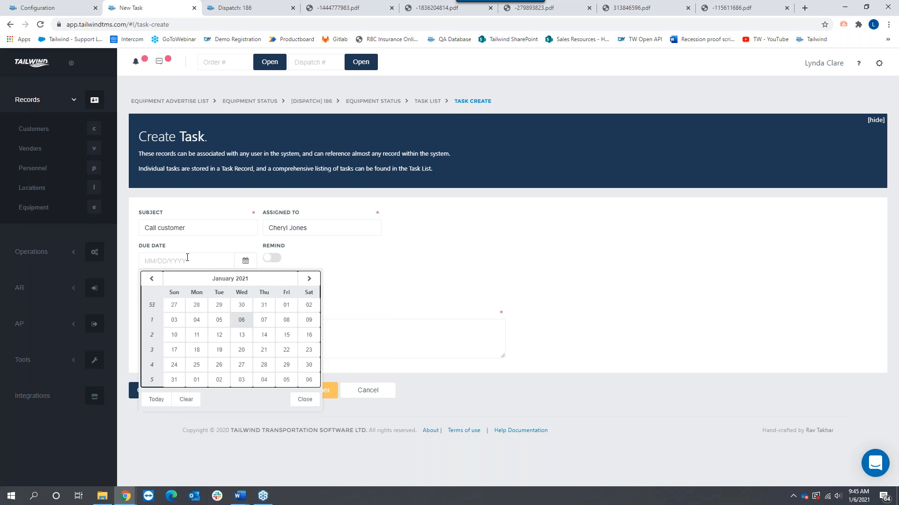
click(242, 321)
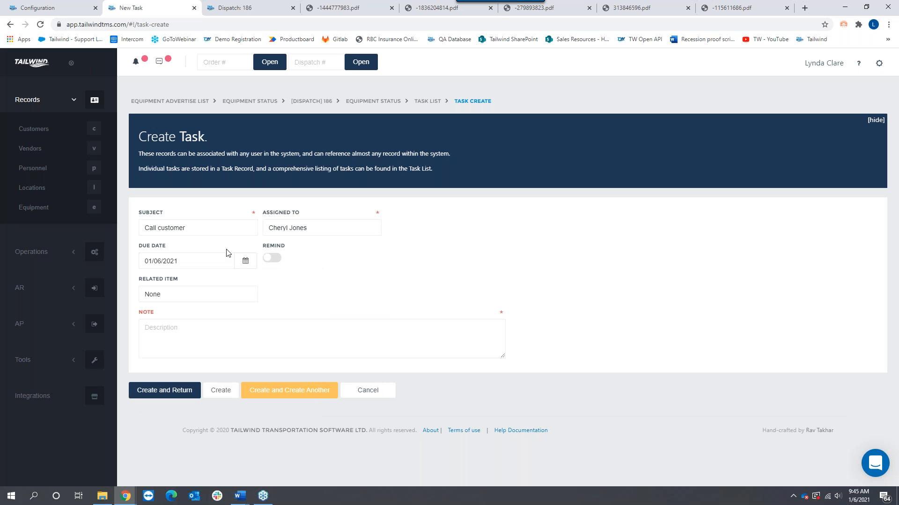
Step: Relate the task to the customer record Andre's Electronics, and cancel the task creation to return to the task list
click(173, 296)
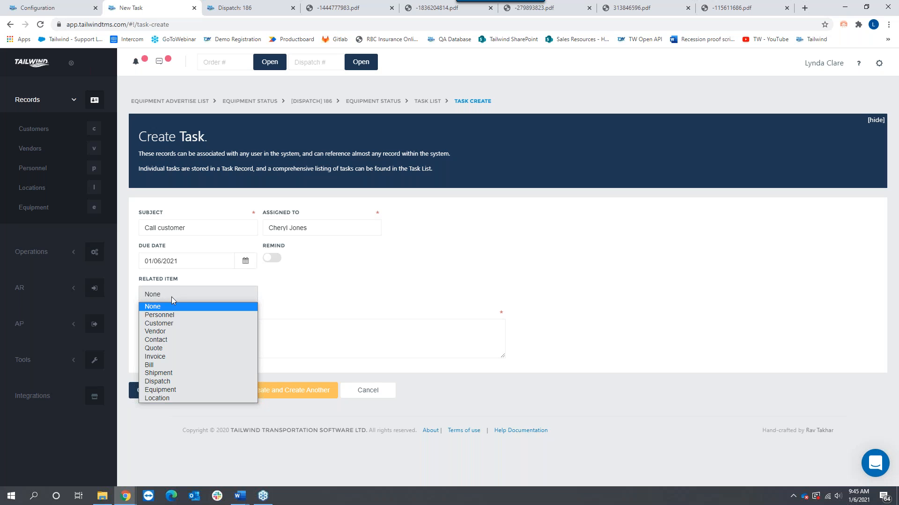
click(169, 326)
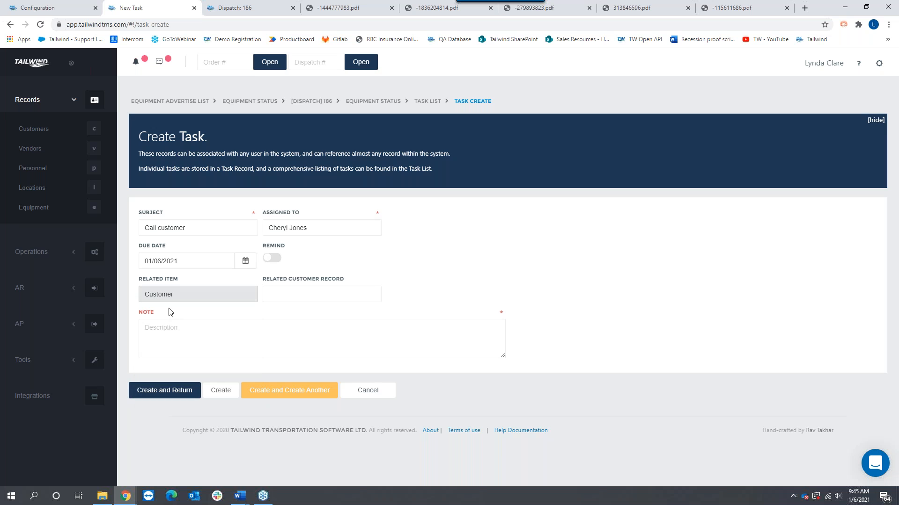
click(326, 301)
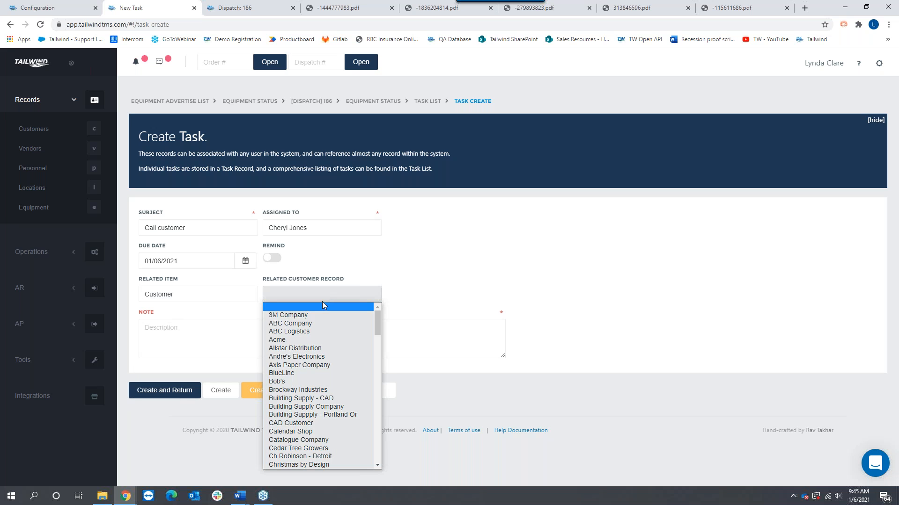
click(305, 357)
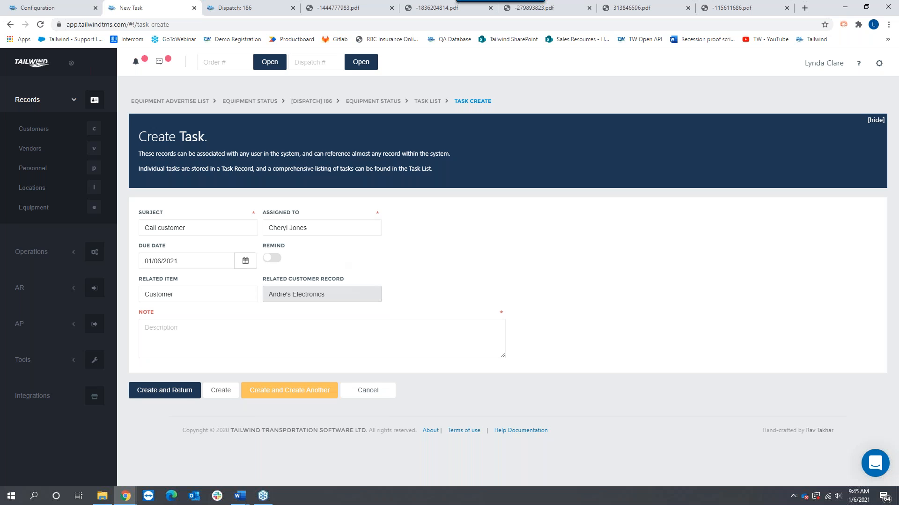
click(160, 332)
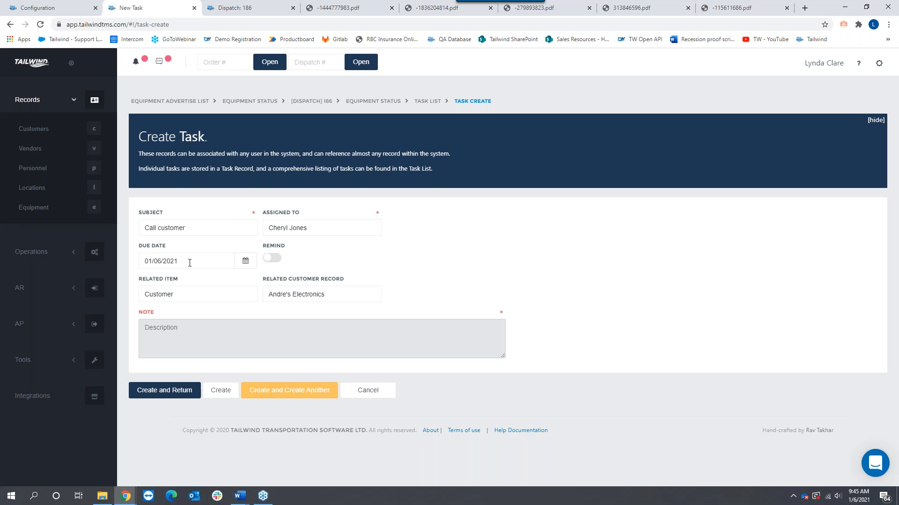
click(357, 394)
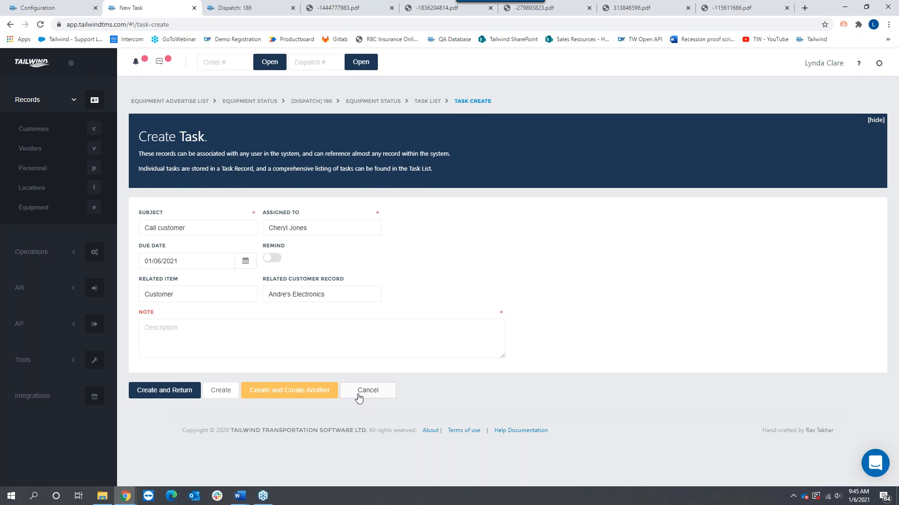
click(512, 263)
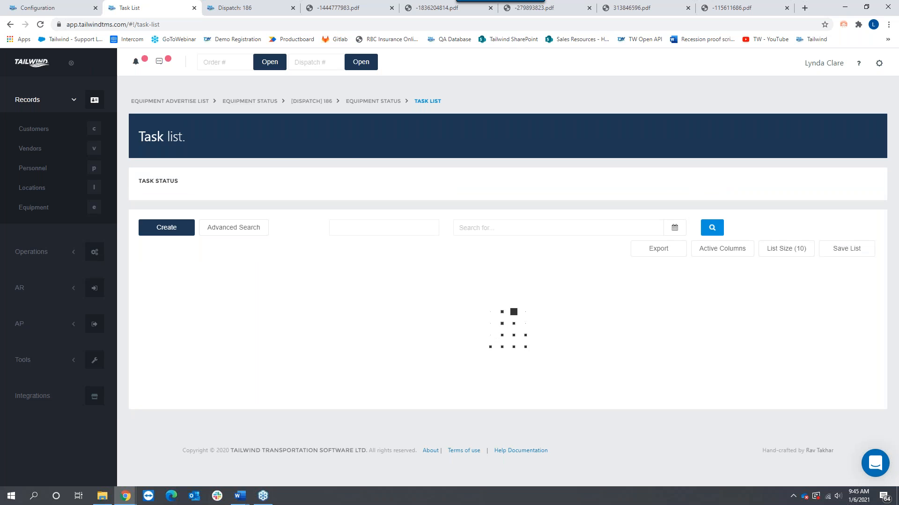
Step: Open the SMS chat, view the second conversation in the list, and close the chat
drag(146, 62, 180, 73)
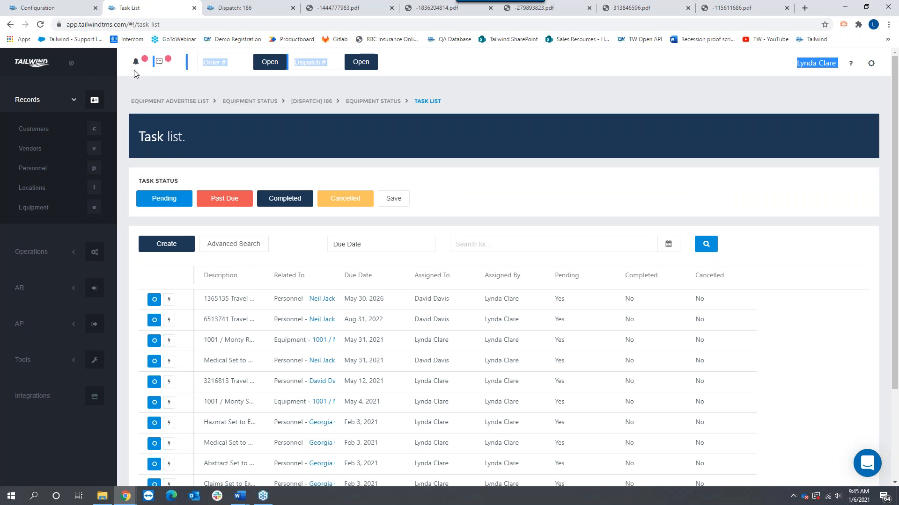
click(160, 63)
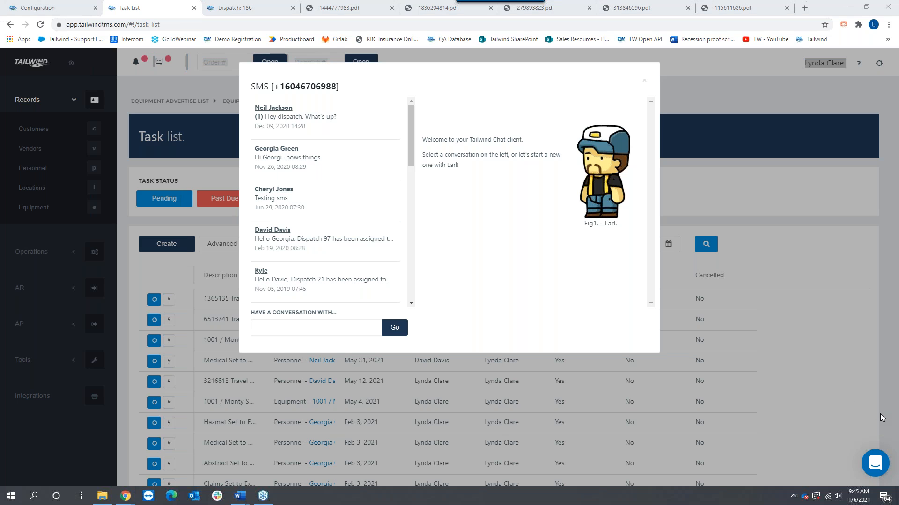
click(311, 159)
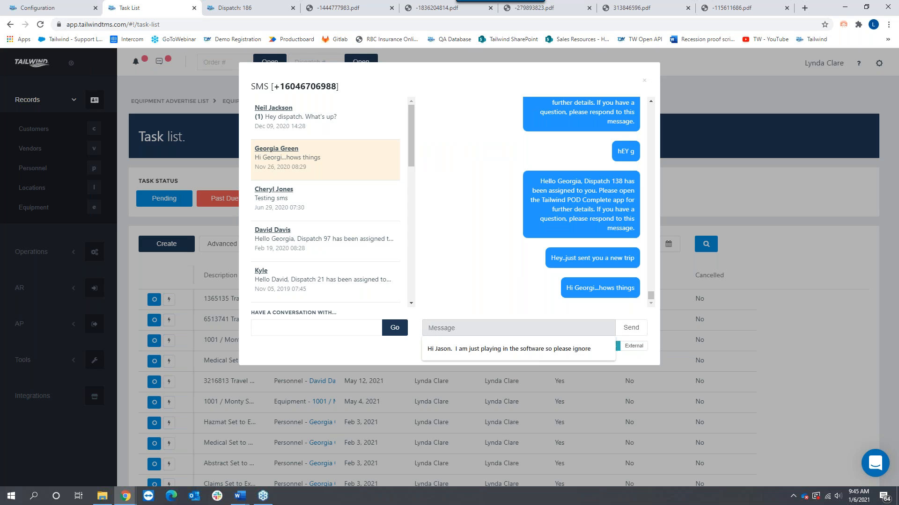
click(644, 83)
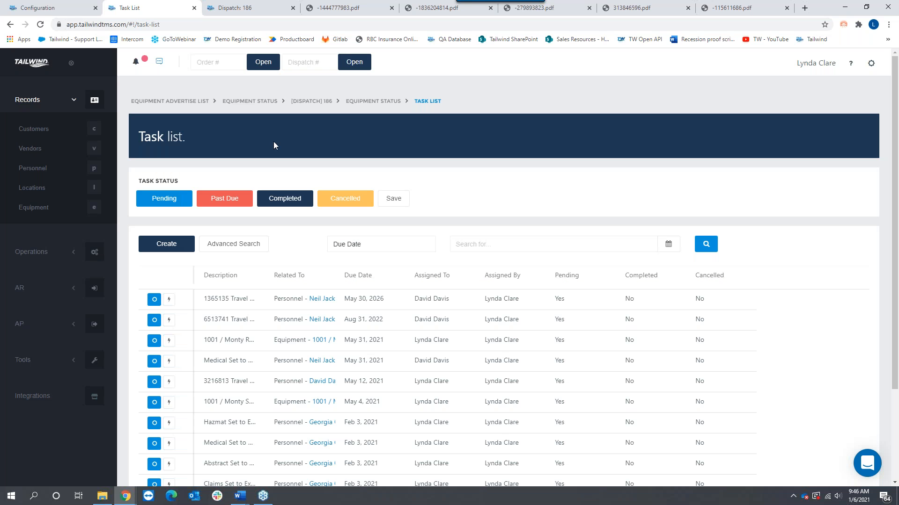
Step: Go to the home page, open the support articles and videos, and browse the full list of Operations articles
click(32, 257)
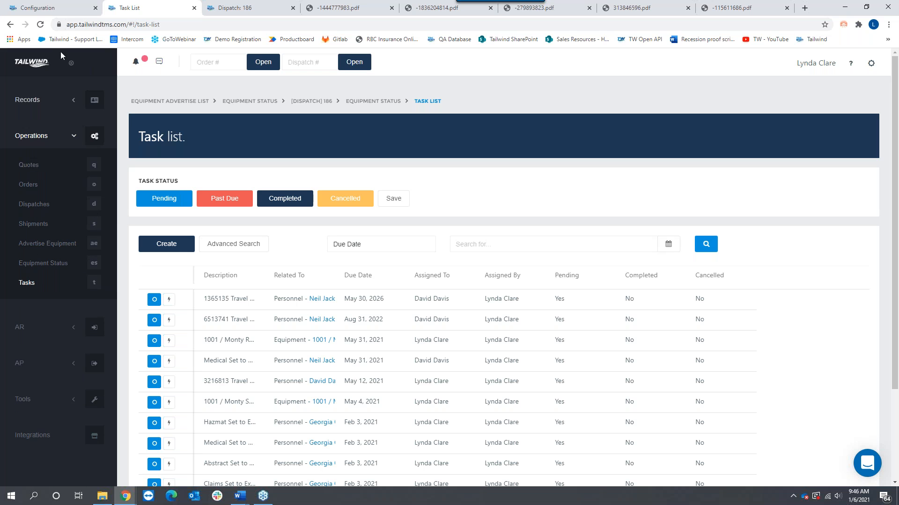
click(31, 62)
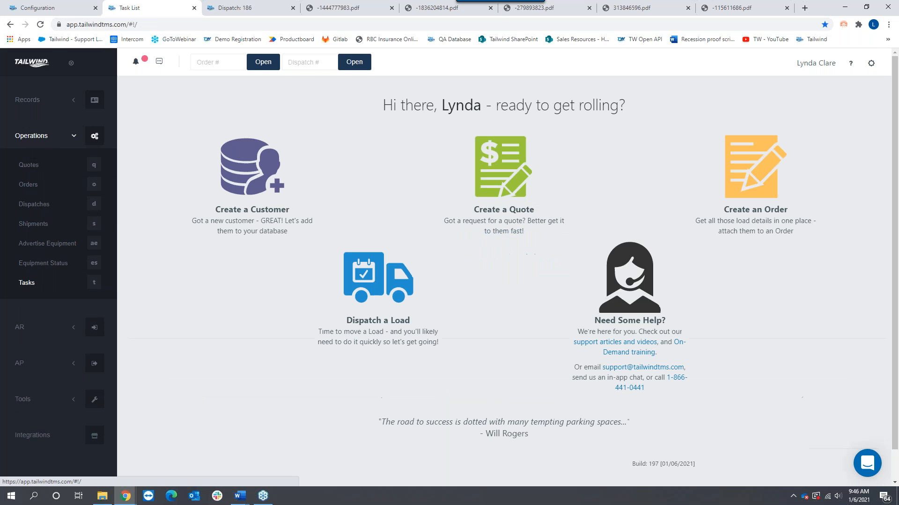
click(604, 346)
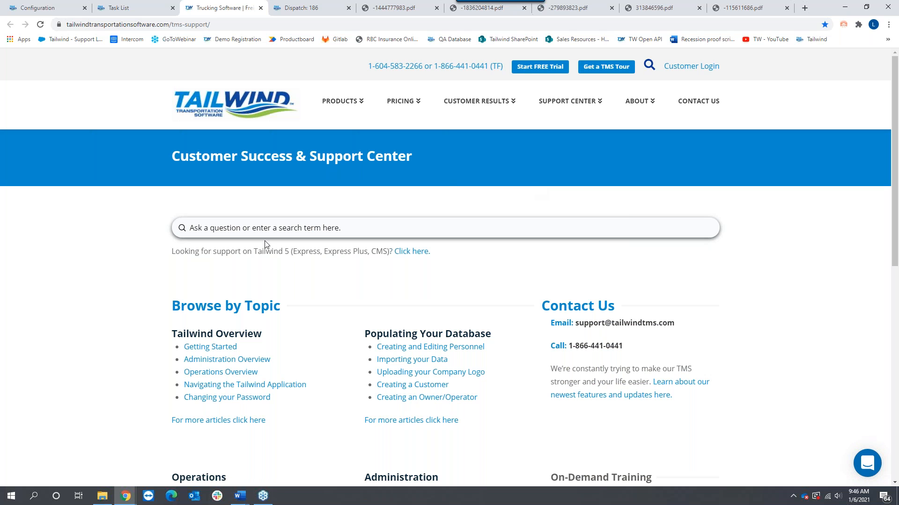
scroll(110, 263, down, 1)
scroll(111, 263, down, 5)
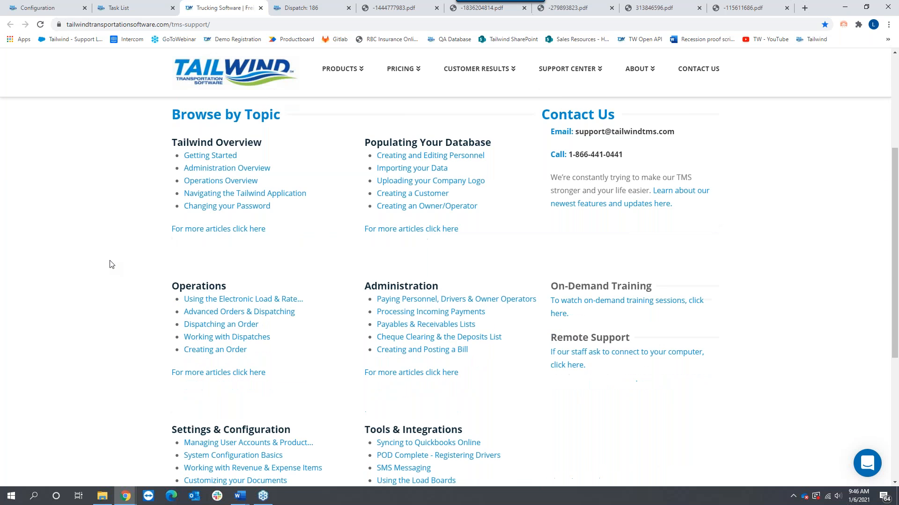
click(231, 331)
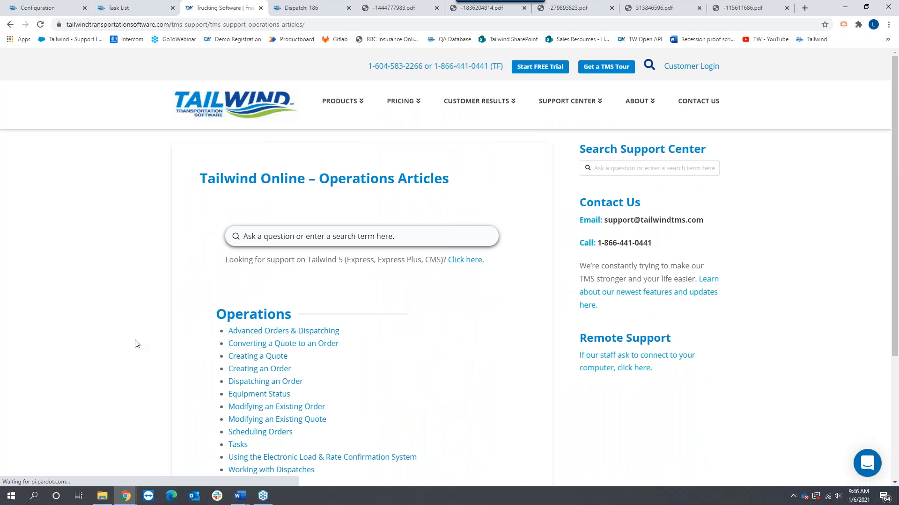
scroll(135, 343, down, 1)
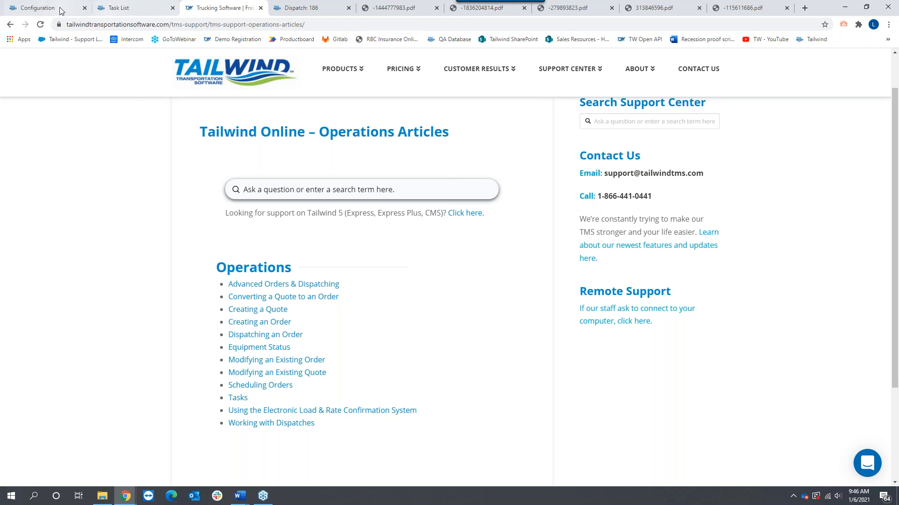
Step: Glance at dispatch 186, return to the support articles, and search them for "switch"
click(315, 8)
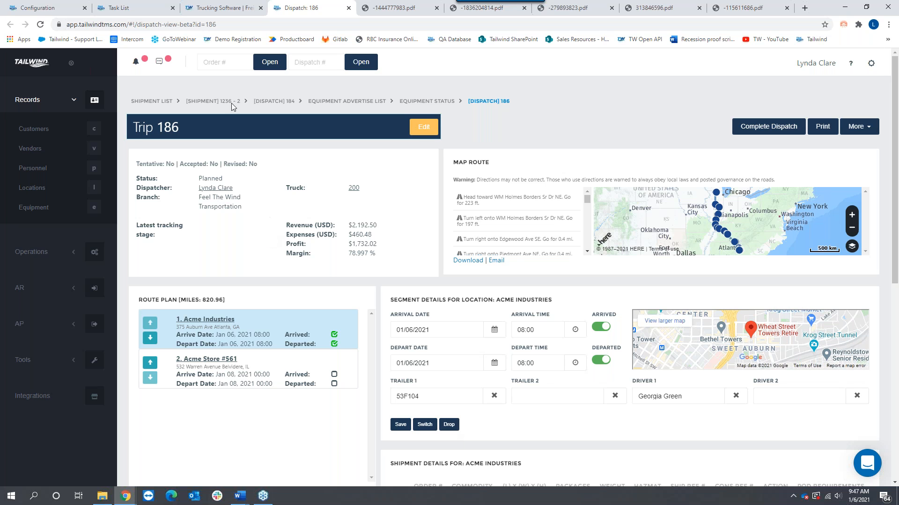
click(42, 8)
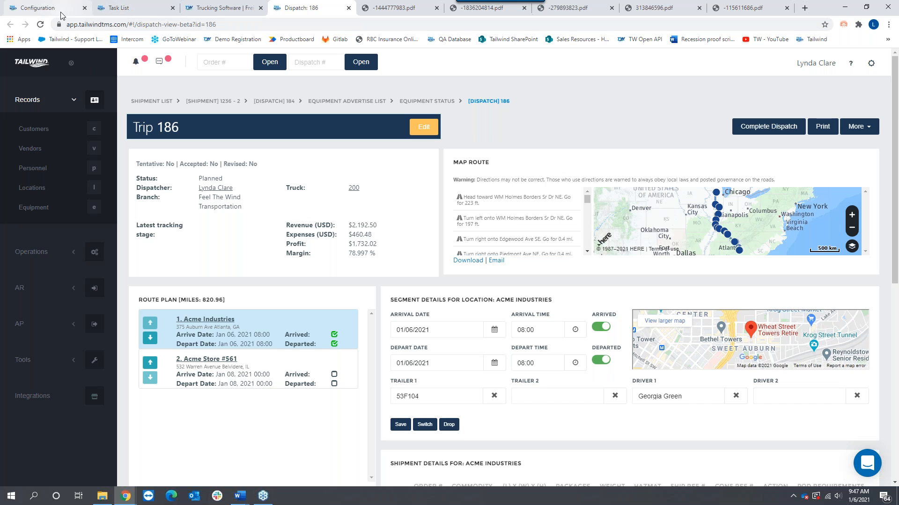
click(233, 10)
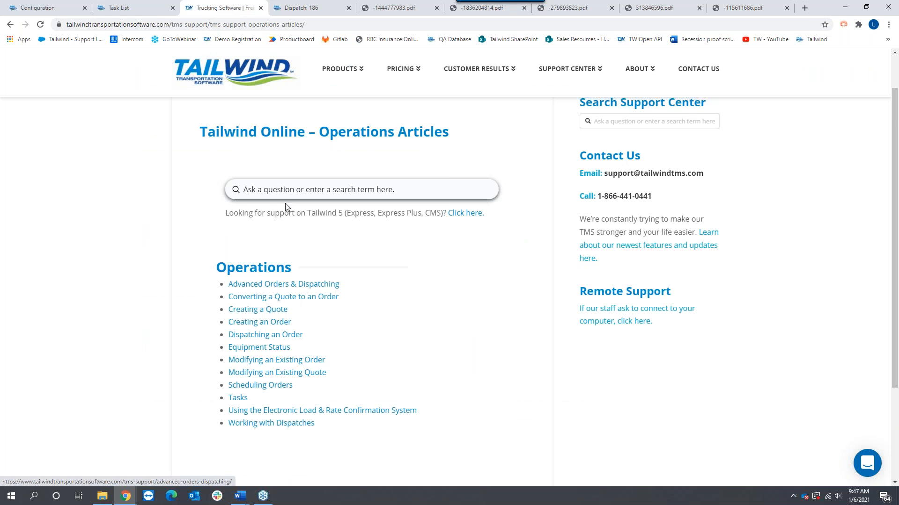
click(260, 188)
text(switch)
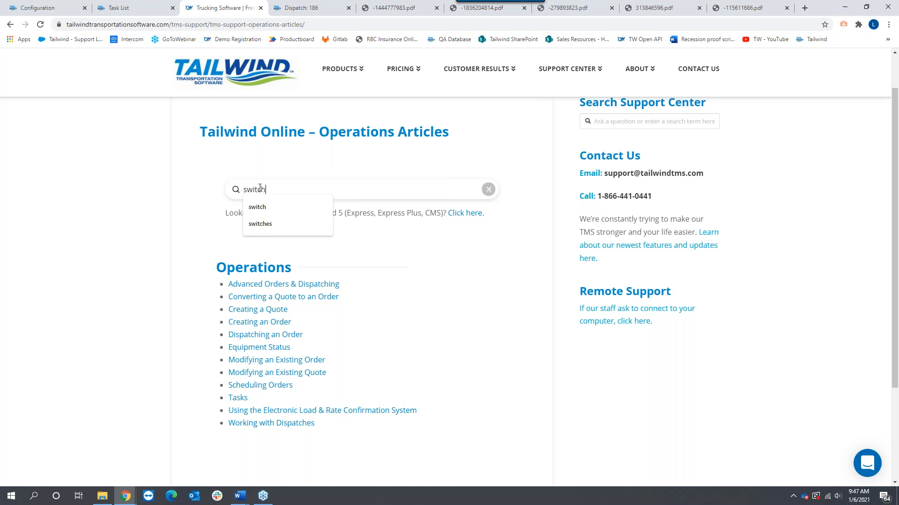
key(Return)
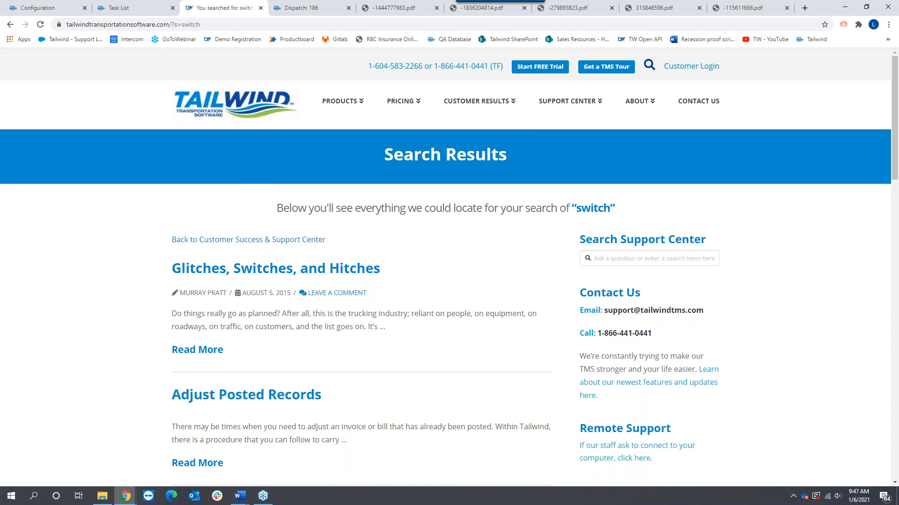
Step: Return to the configuration tab and review the quote list, the order list and the dispatch list
click(80, 13)
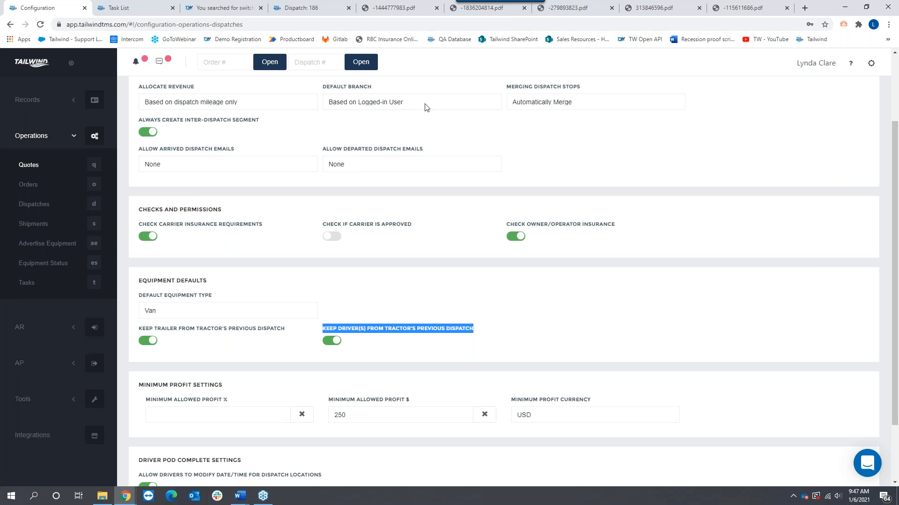
click(31, 140)
click(32, 140)
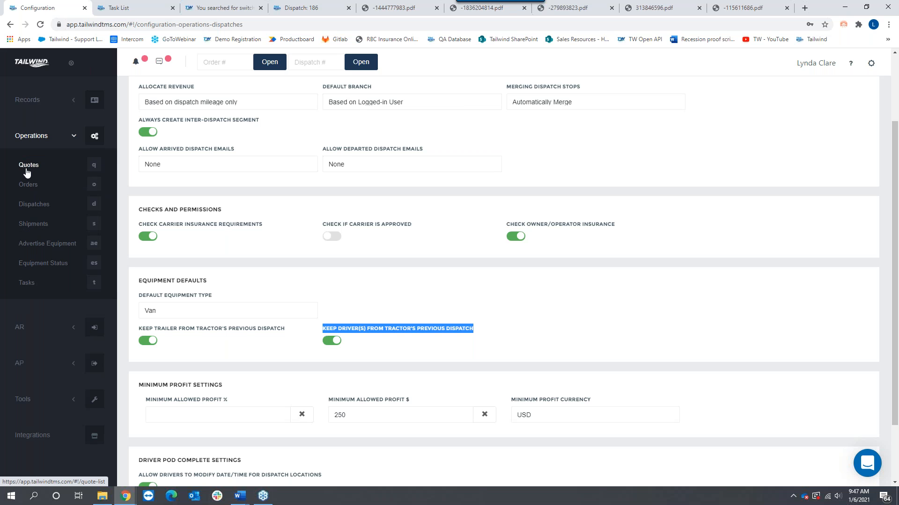
click(28, 165)
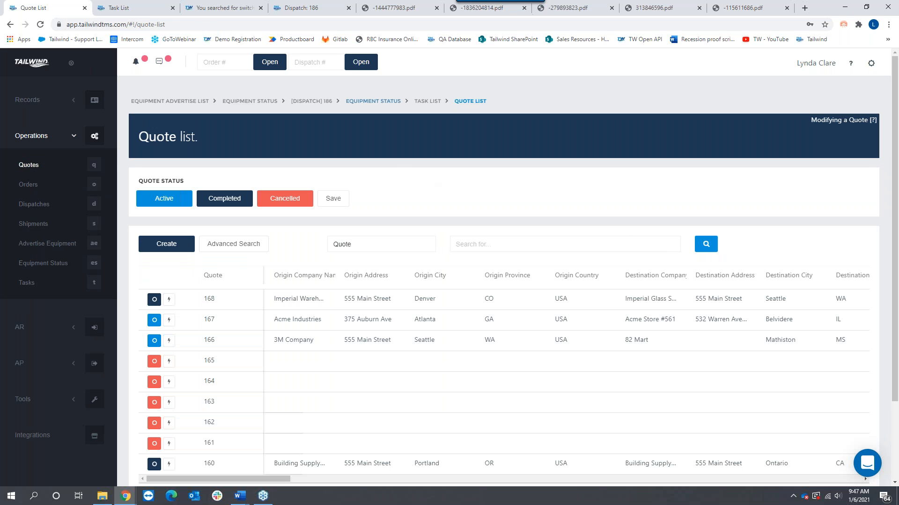
click(69, 191)
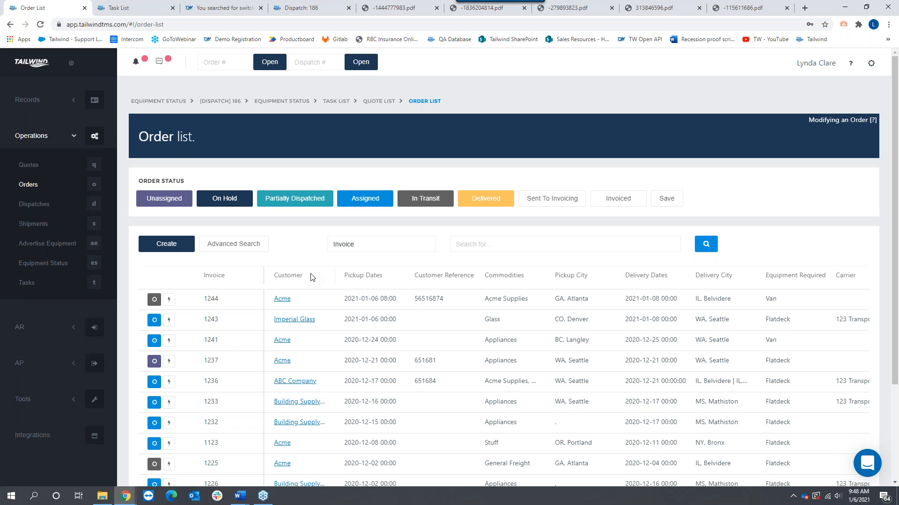
click(43, 209)
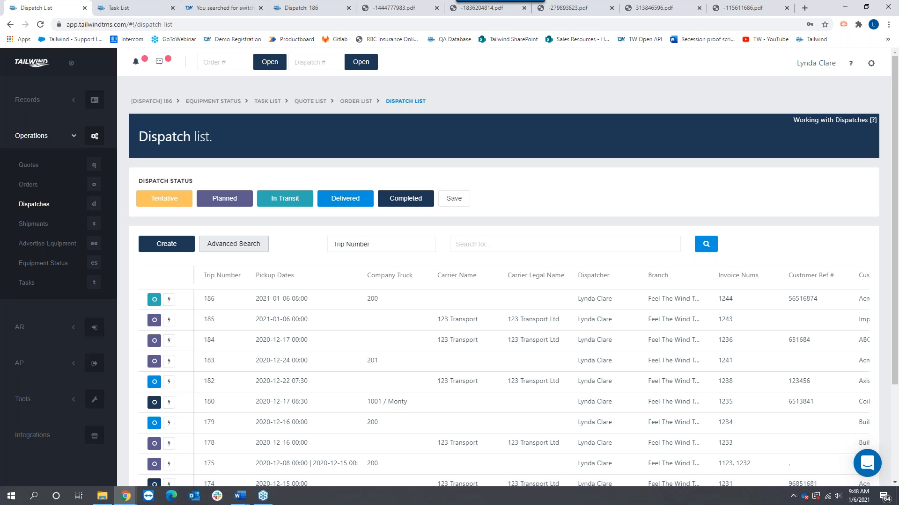
Step: Open the order list and the equipment status each in a new browser tab, keeping the dispatch list open
right_click(31, 188)
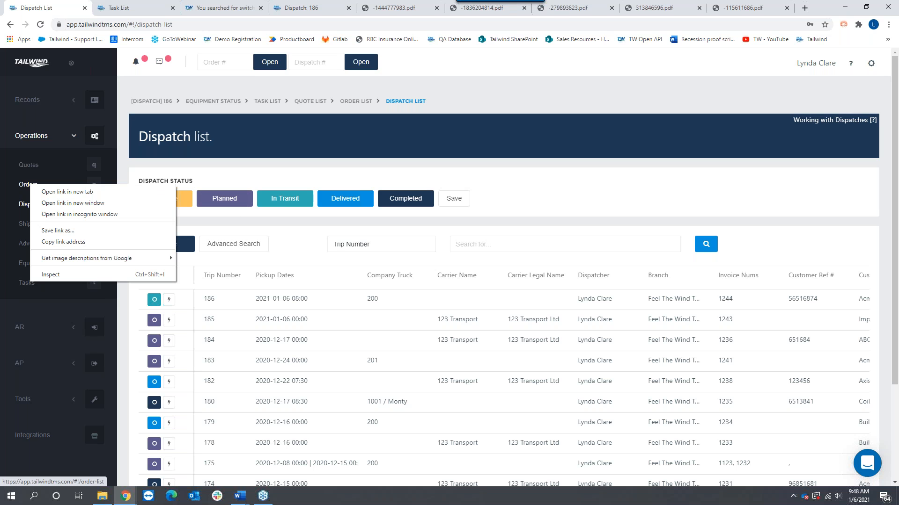
click(87, 199)
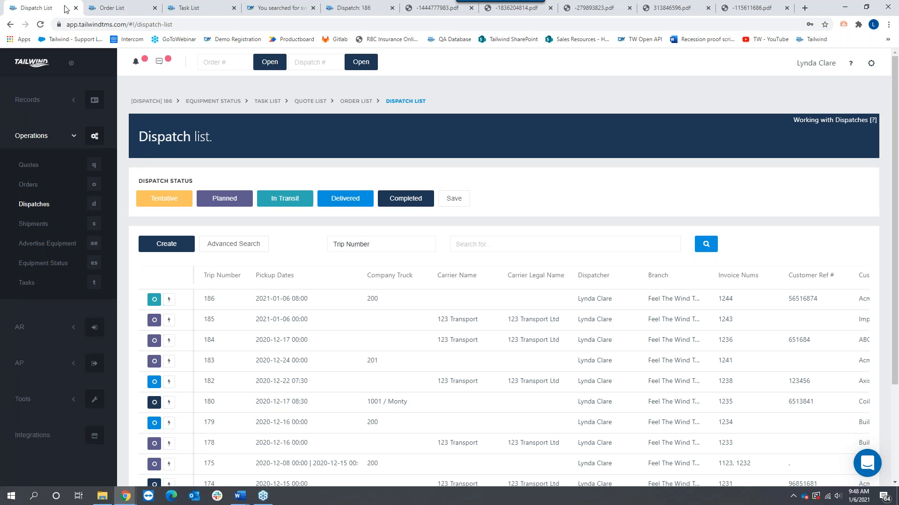
right_click(44, 266)
click(75, 277)
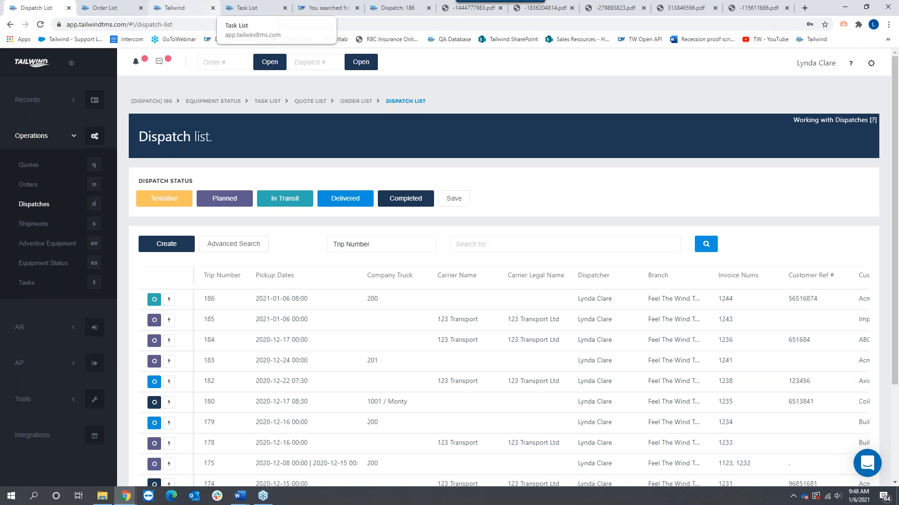
Step: Look over the order list, equipment status and dispatch list tabs, and snap the browser window to the right half of the screen
click(121, 14)
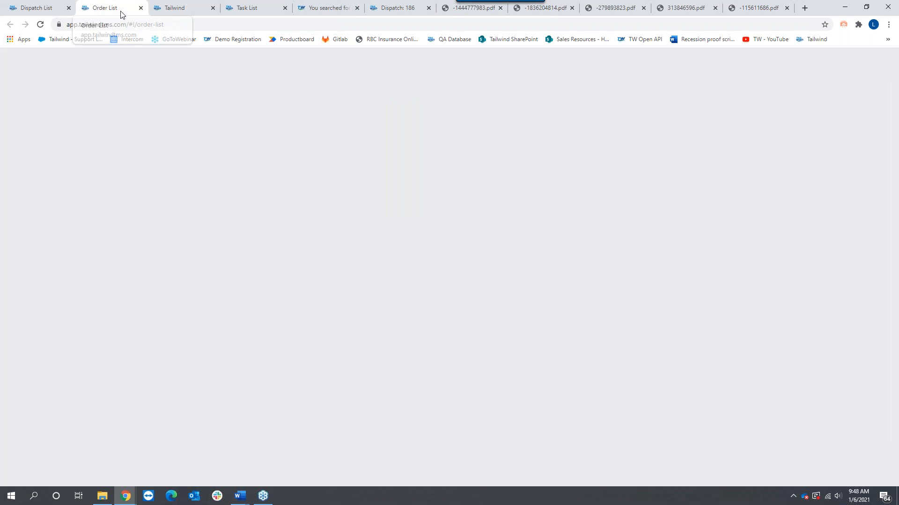
click(179, 11)
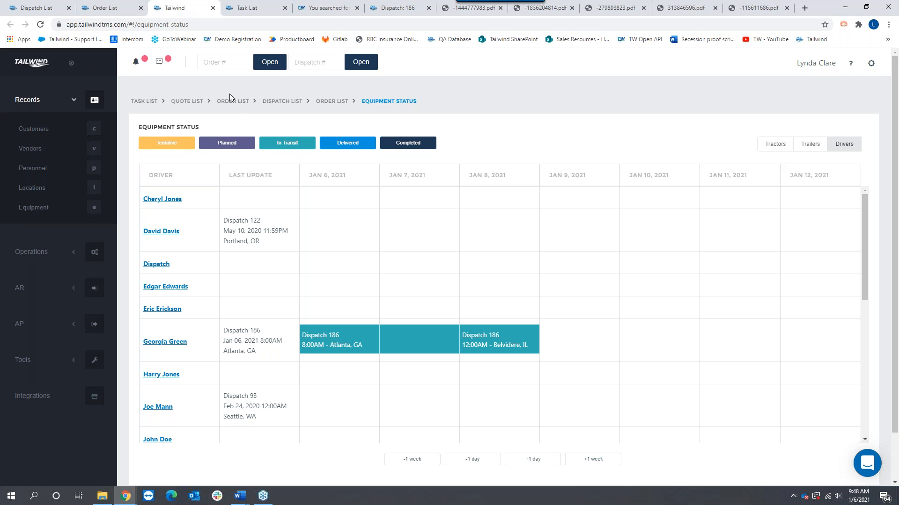
click(115, 11)
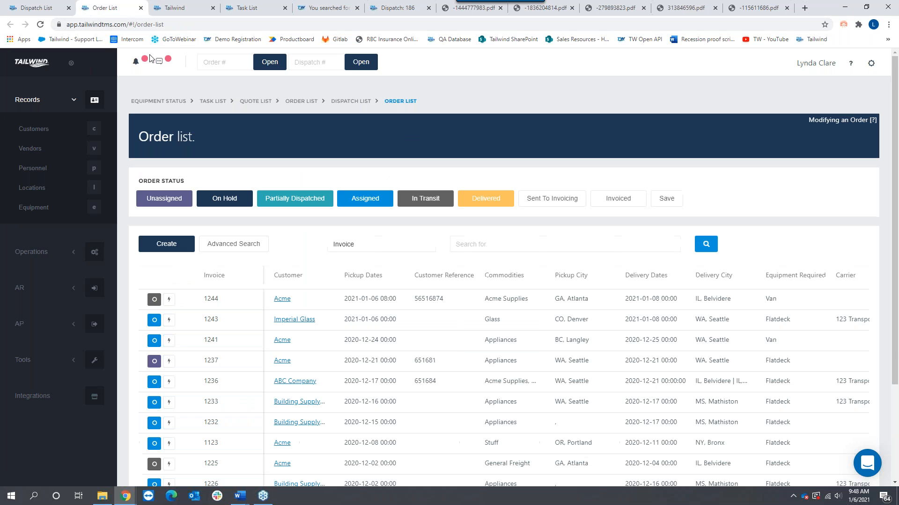
click(58, 12)
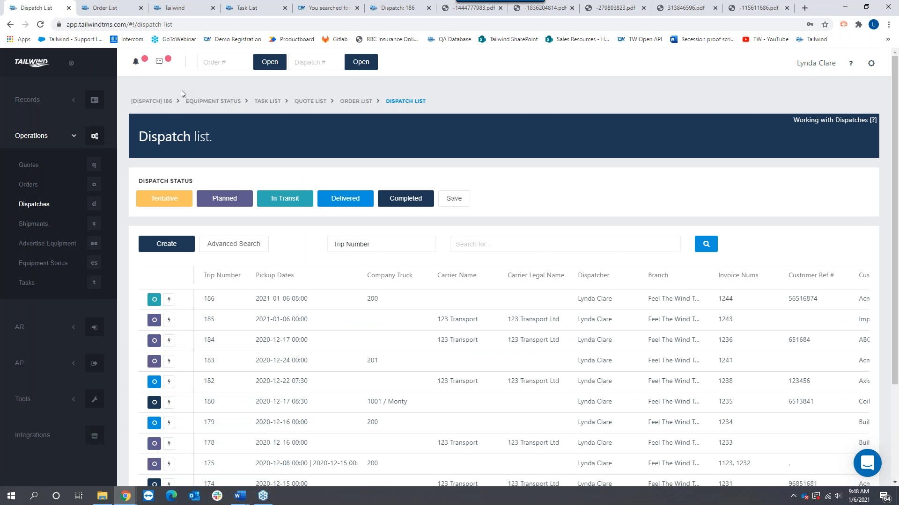
drag(815, 6, 898, 97)
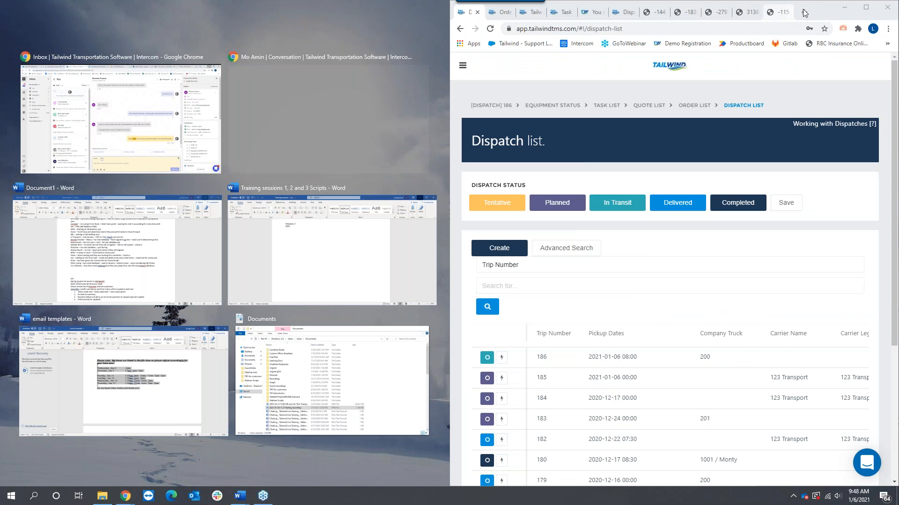
Step: Maximize the browser window and close the four open PDF tabs
click(866, 8)
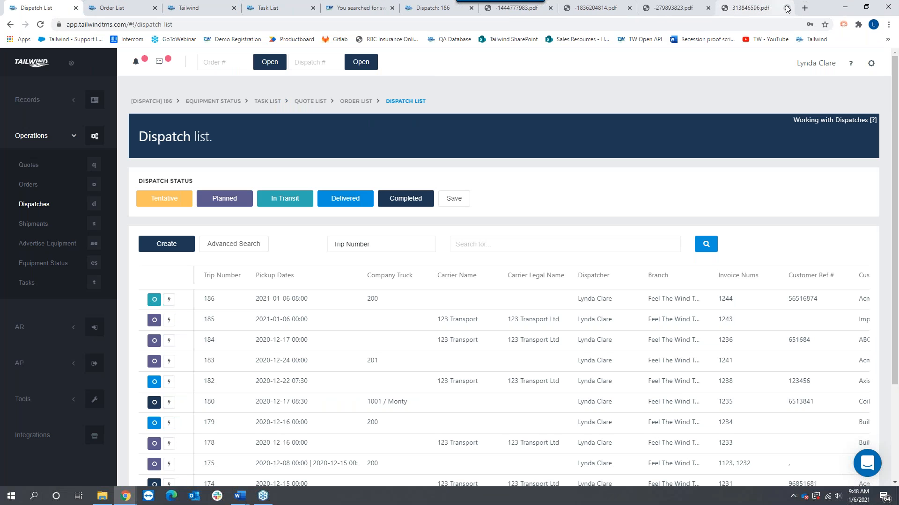
click(786, 9)
click(786, 9)
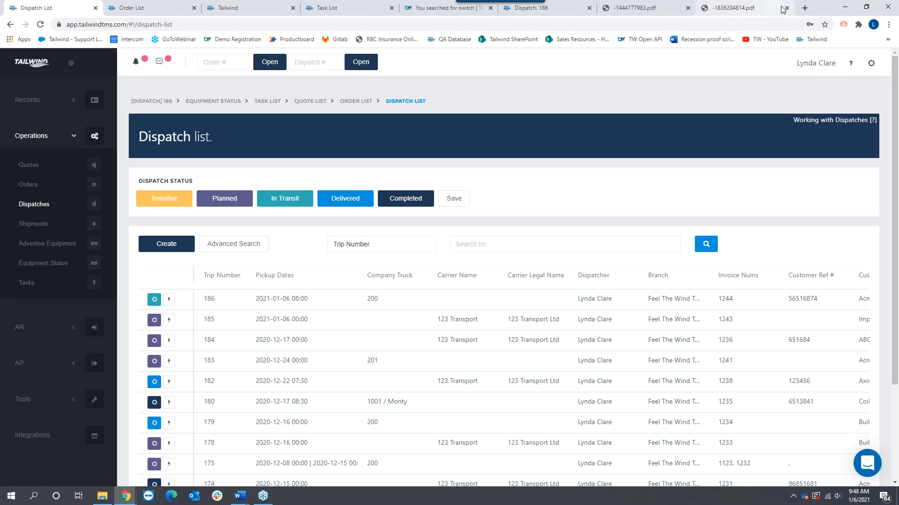
click(785, 8)
click(779, 9)
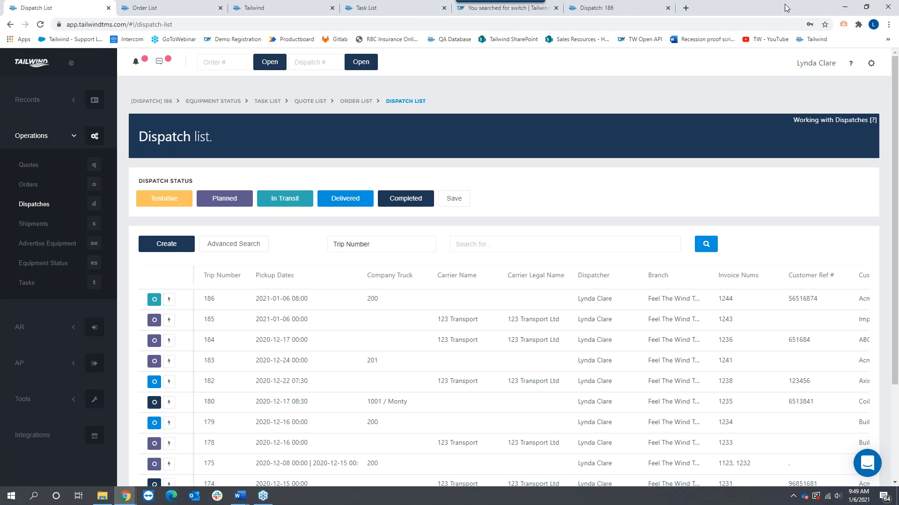
double_click(770, 9)
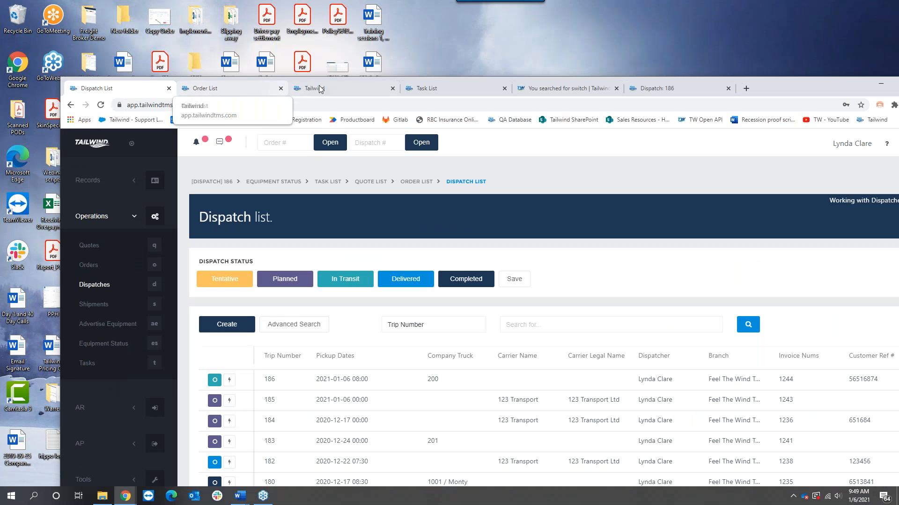
drag(824, 86, 767, 16)
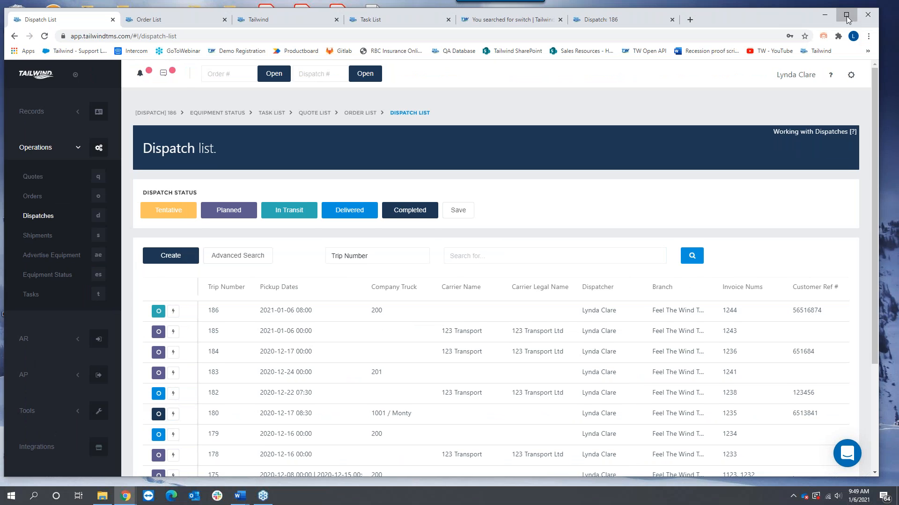
click(846, 17)
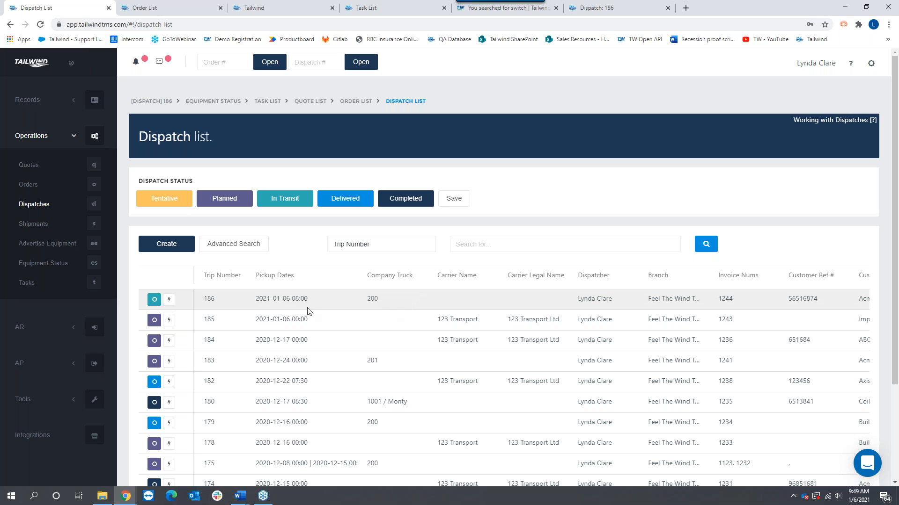
Step: Open dispatch 186 from the dispatch list in a new browser tab and switch to it
right_click(154, 301)
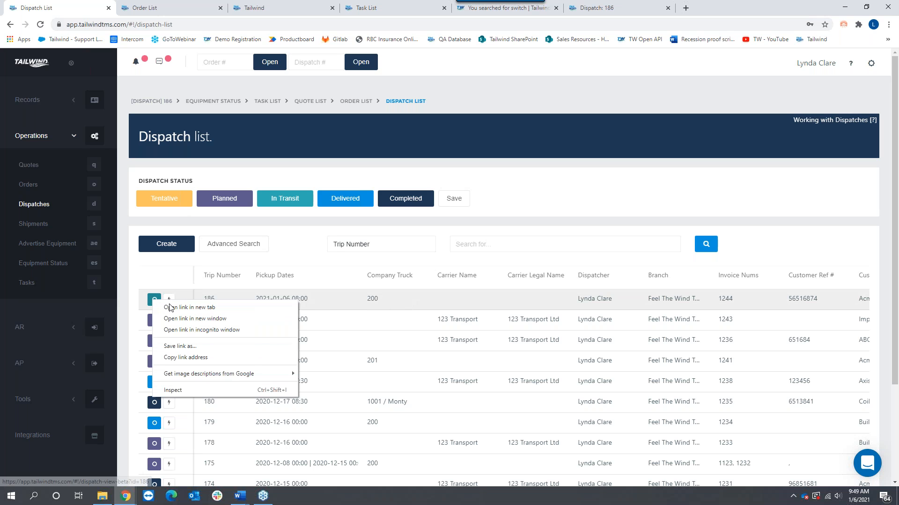
click(203, 309)
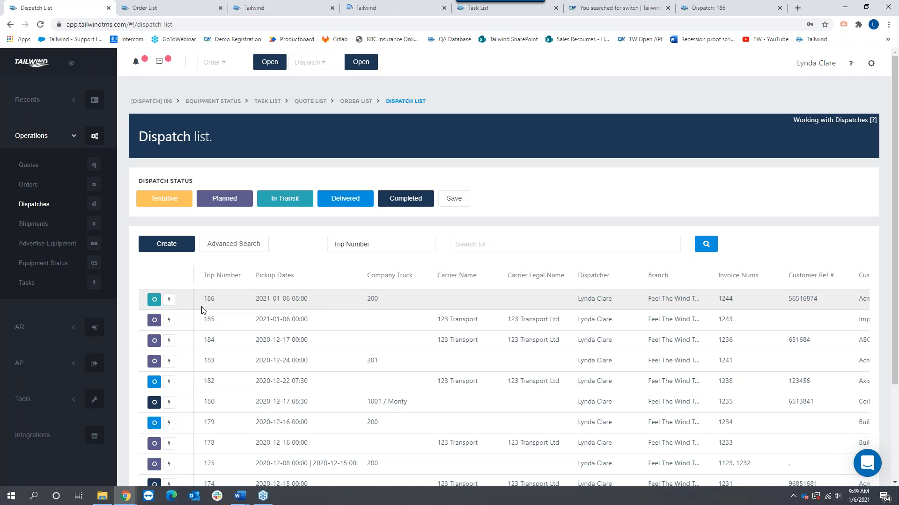
click(399, 10)
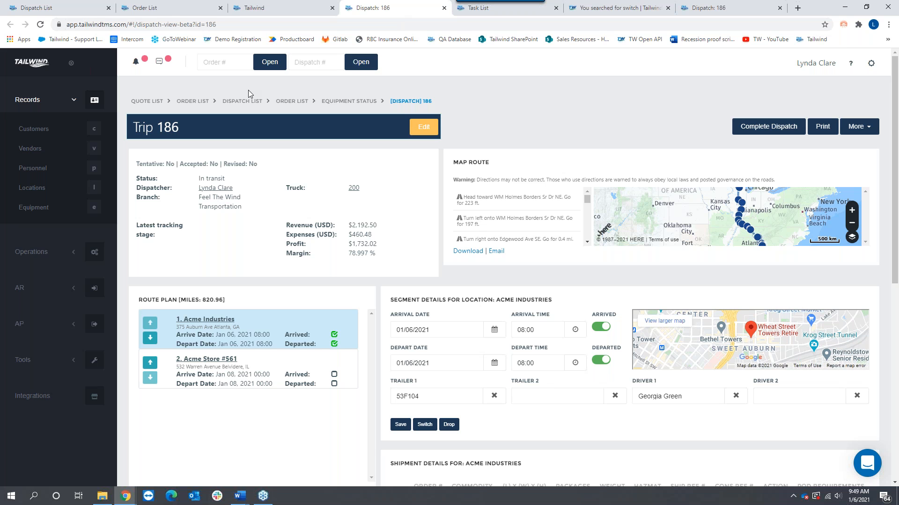
Step: Open the Imperial Glass order from the order list in a new browser tab, look it over and close that tab
click(160, 10)
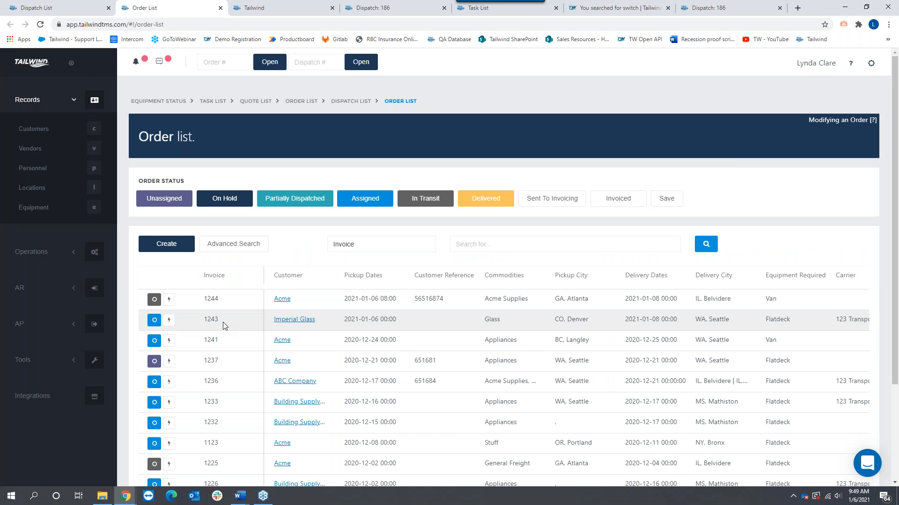
right_click(155, 323)
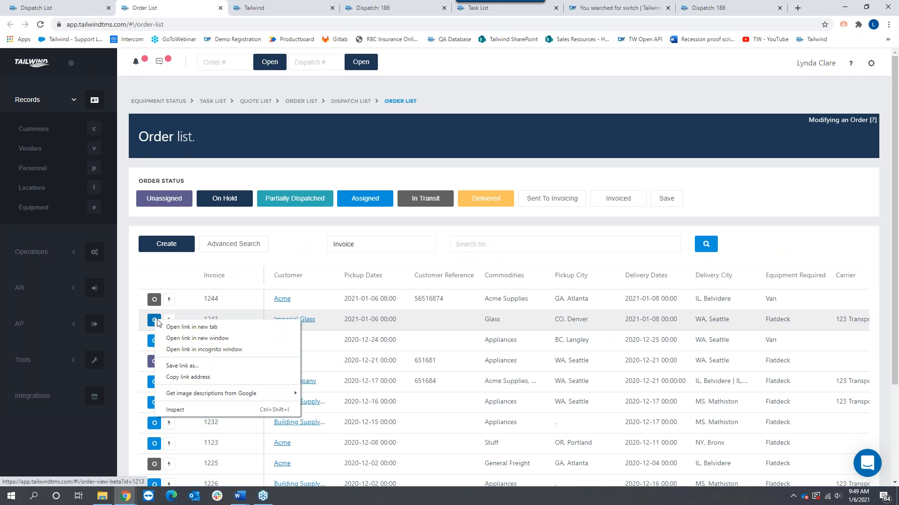
click(198, 326)
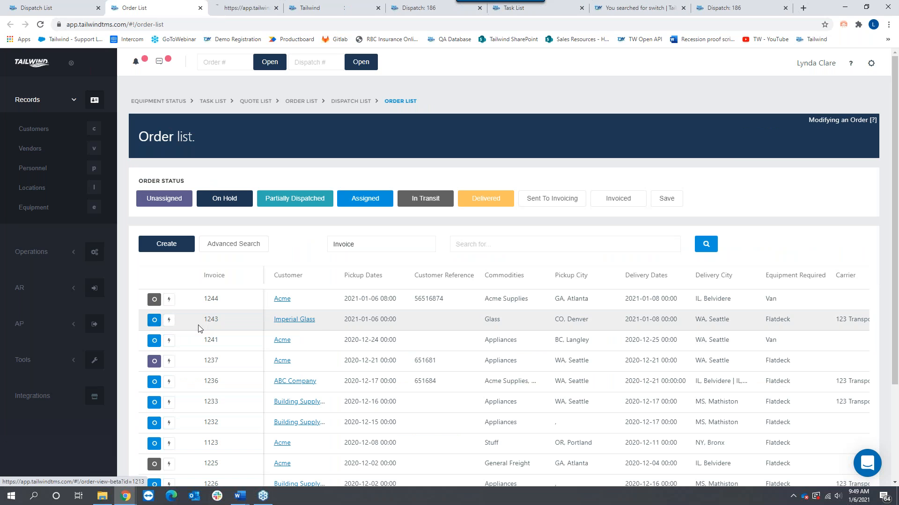
click(255, 10)
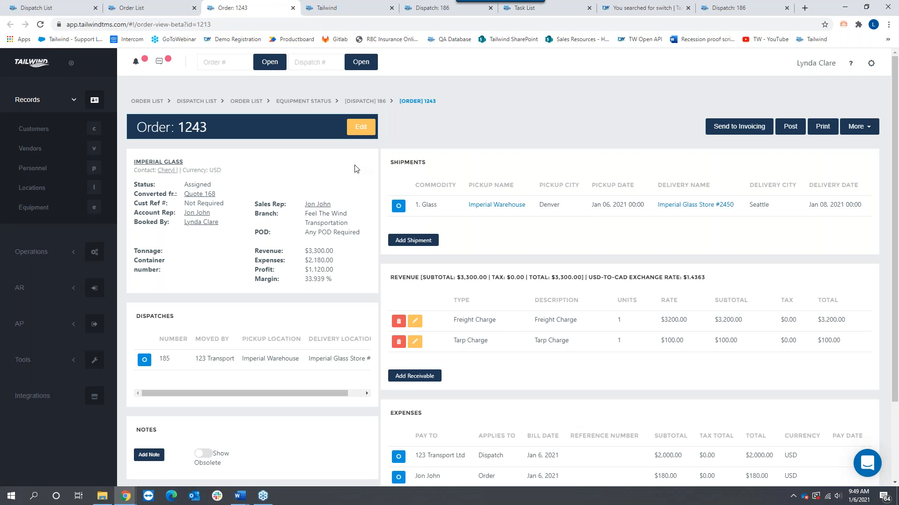
click(156, 453)
click(292, 8)
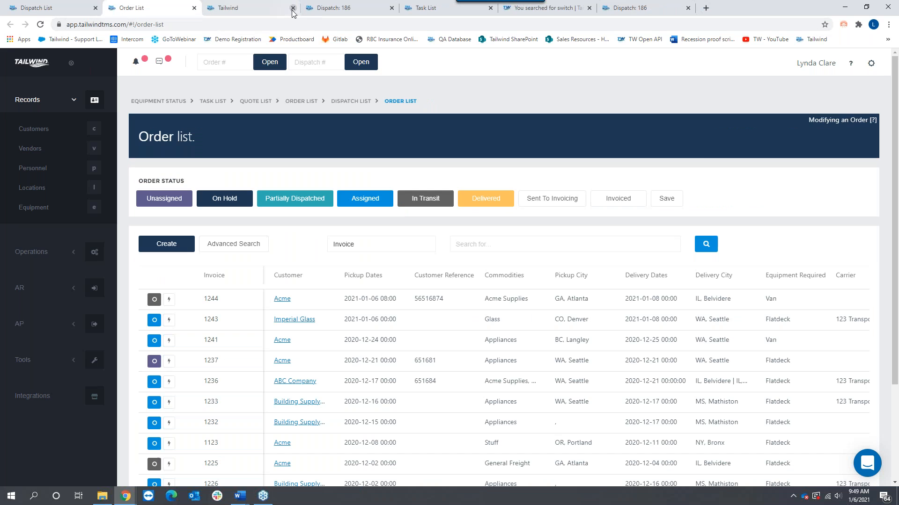
Step: Return to the dispatch 186 tab beside the equipment status tab and open the order list there
click(352, 9)
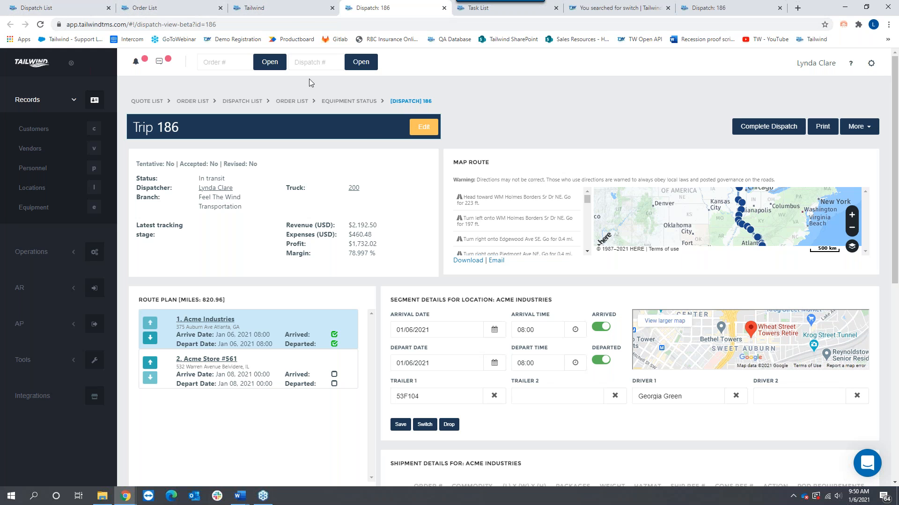
click(31, 251)
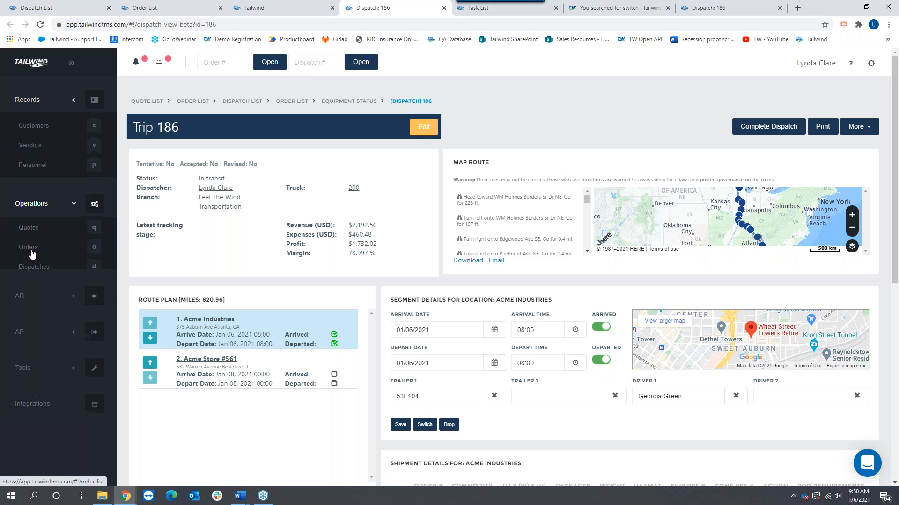
click(29, 186)
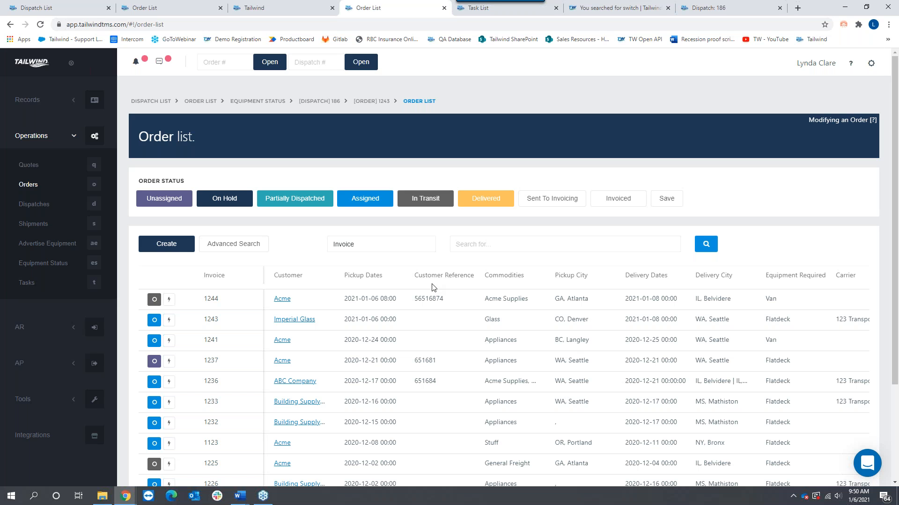
Step: Review the order list's active columns, trying the Pickup ZIP/Postal Code column on and off
scroll(505, 244, down, 2)
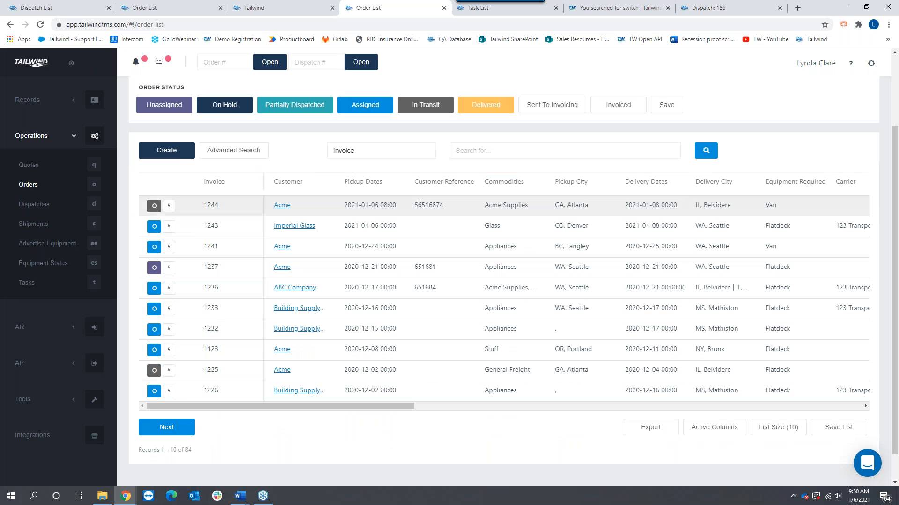
click(708, 432)
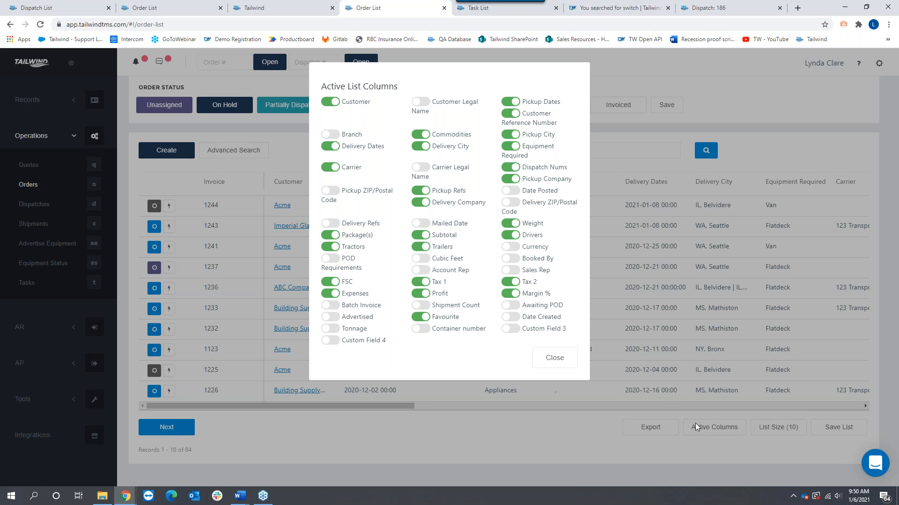
click(331, 191)
click(328, 191)
click(558, 360)
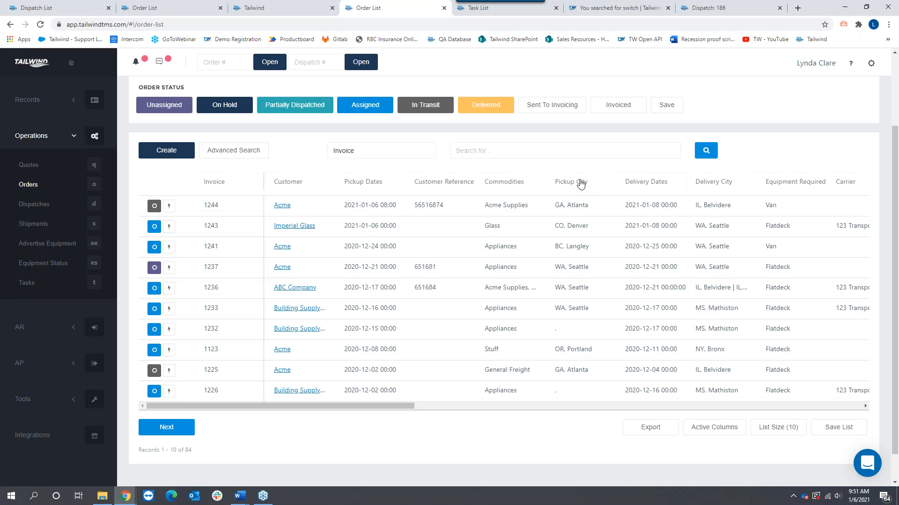
Step: Move the Pickup City column directly after Pickup Dates in the order list
drag(571, 182, 382, 184)
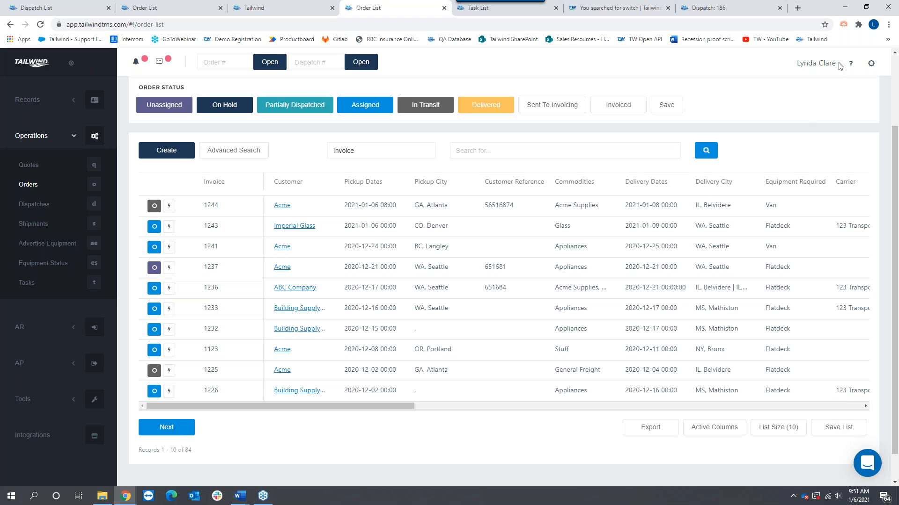
drag(838, 68, 797, 70)
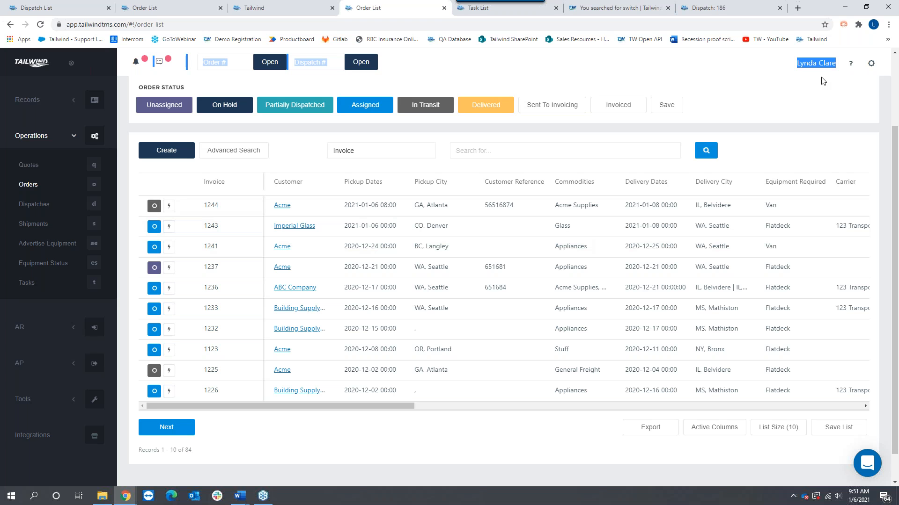
click(814, 97)
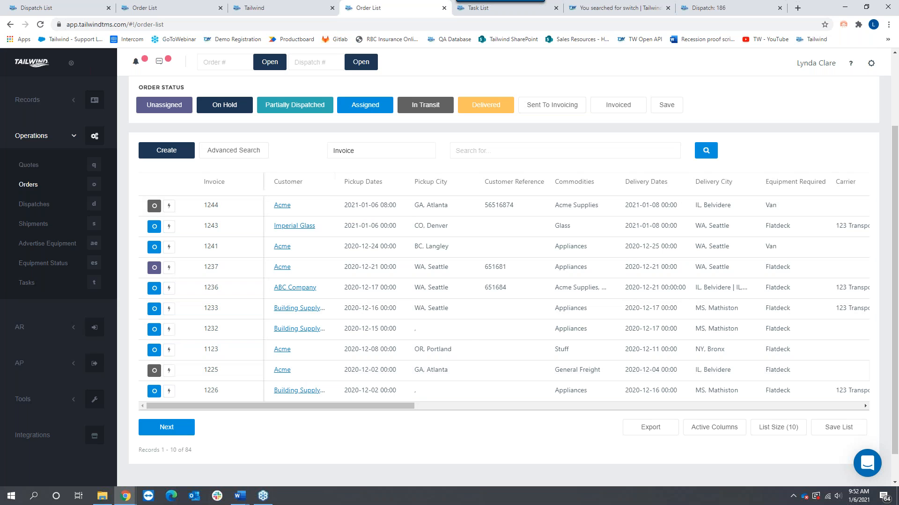
Step: Sort the order list by customer, and reload the page to restore the default sorting
click(295, 182)
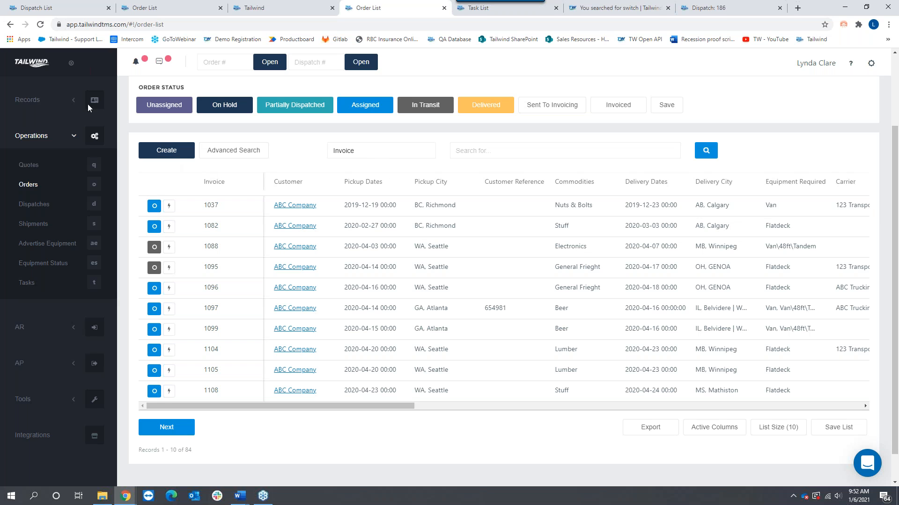
click(41, 24)
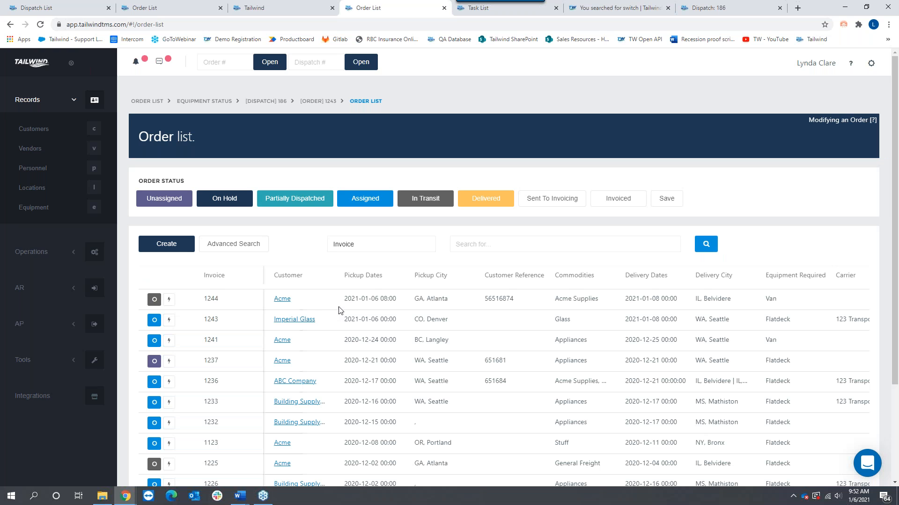
Step: Search the order list by Customer Reference Number, using the reference of the Seattle-pickup Acme order
click(380, 246)
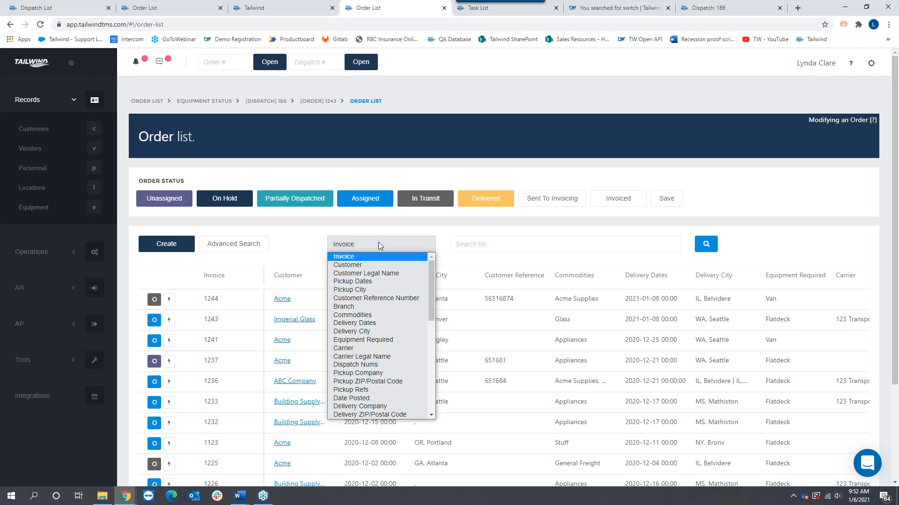
click(375, 298)
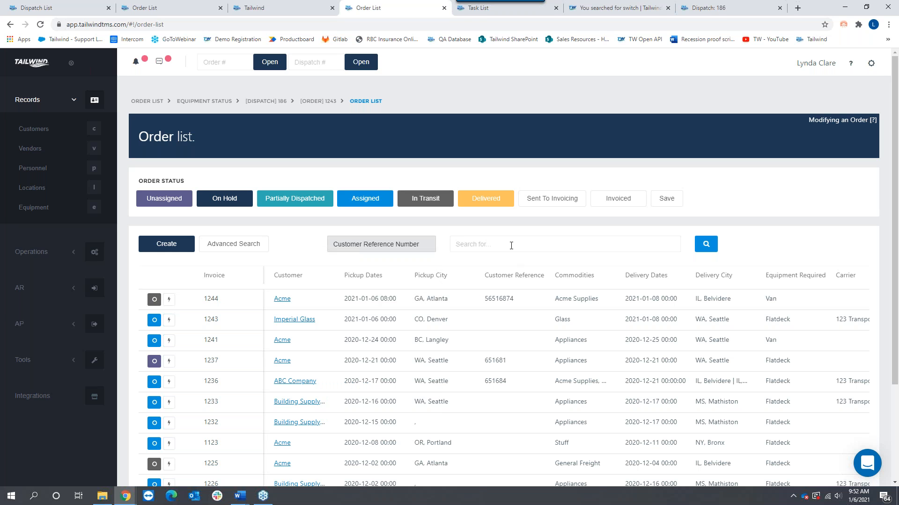
click(532, 242)
text(651681)
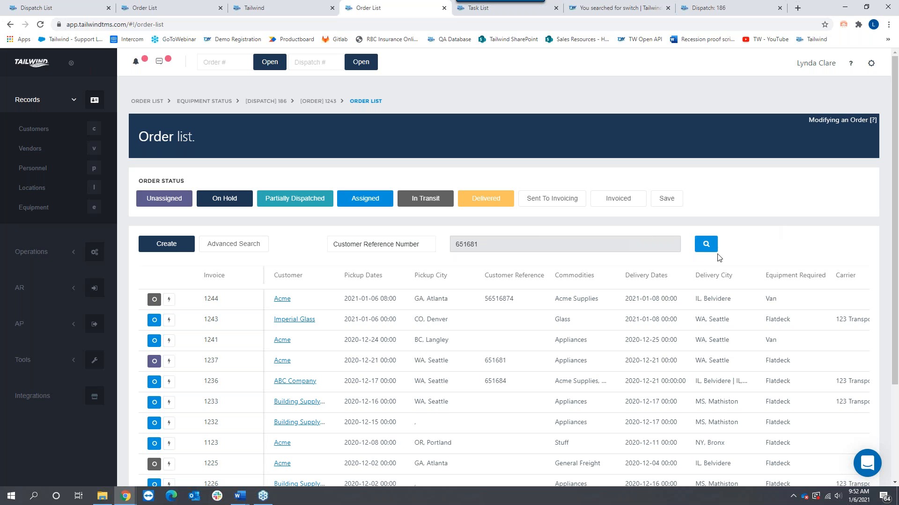
click(706, 245)
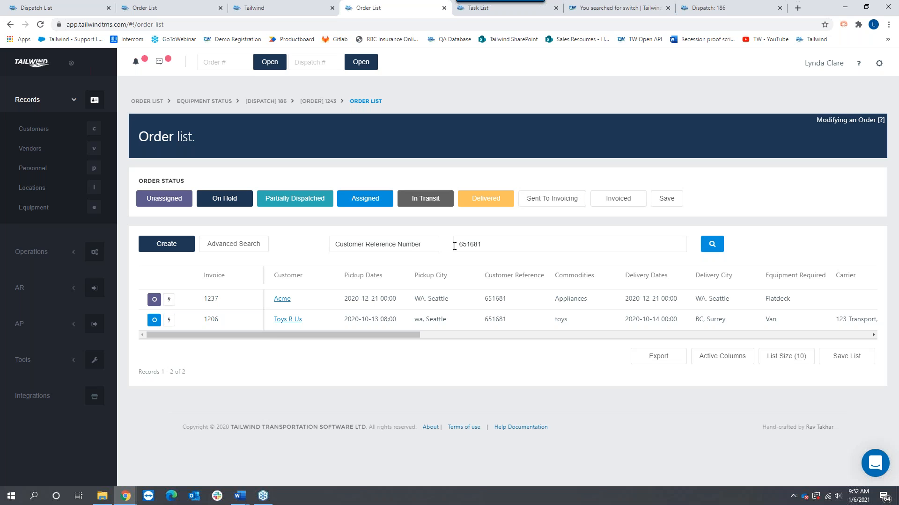
Step: Search the order list by Customer for "Acme"
click(426, 248)
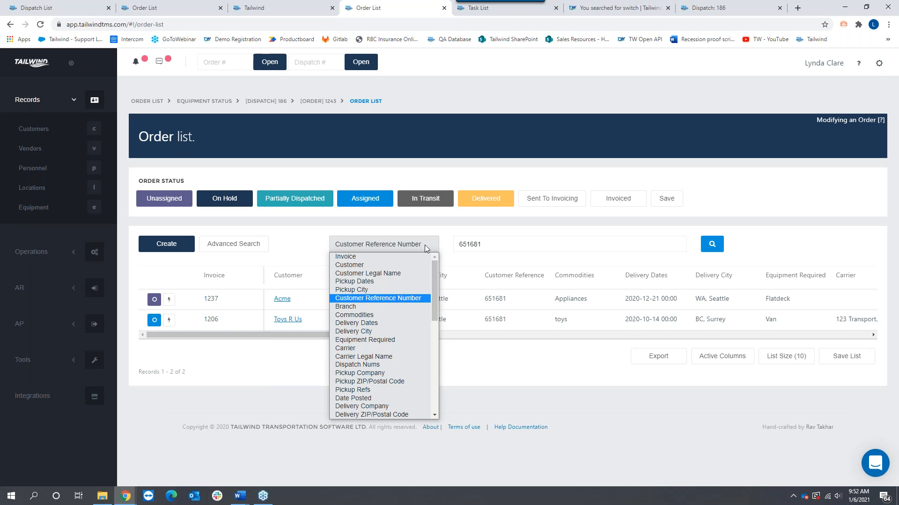
click(371, 265)
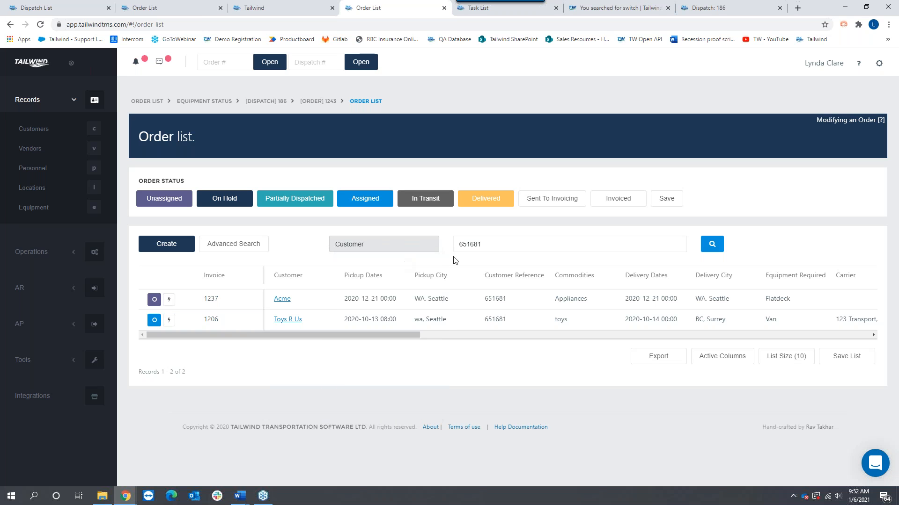
key(Tab)
text(Acme)
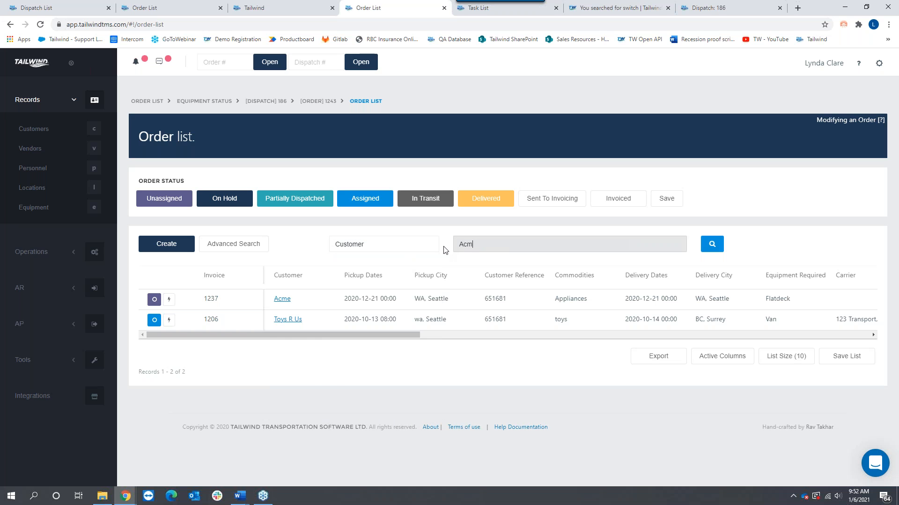
click(720, 248)
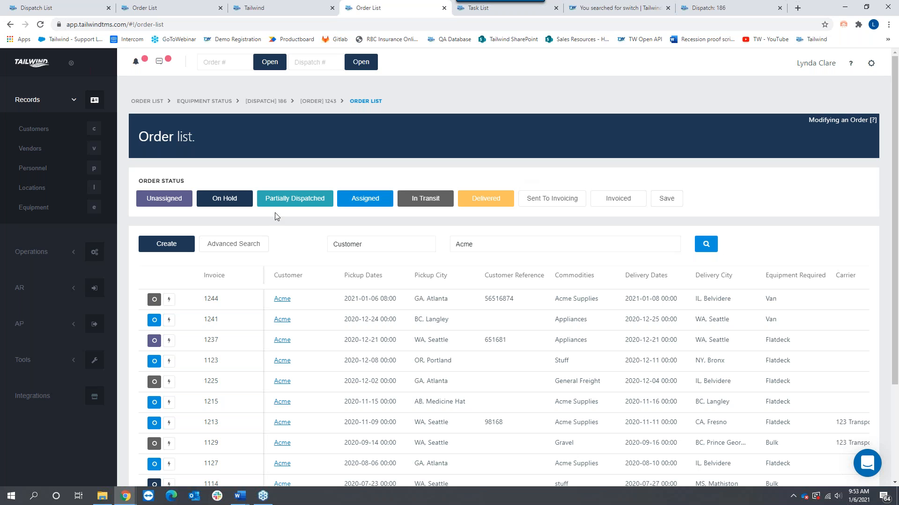
Step: Filter the order list to Unassigned orders only by turning off Delivered, In Transit, Assigned, Partially Dispatched and On Hold
drag(186, 182, 142, 183)
click(487, 207)
click(422, 201)
click(364, 200)
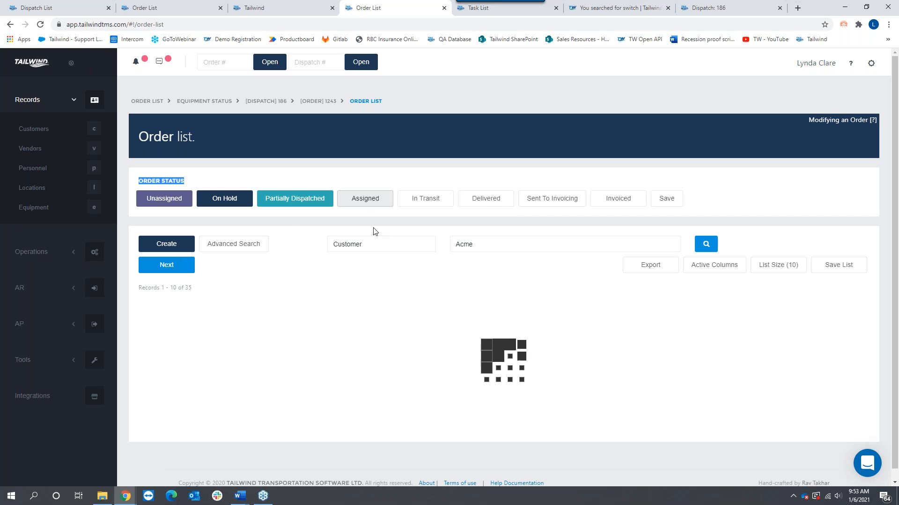
click(295, 200)
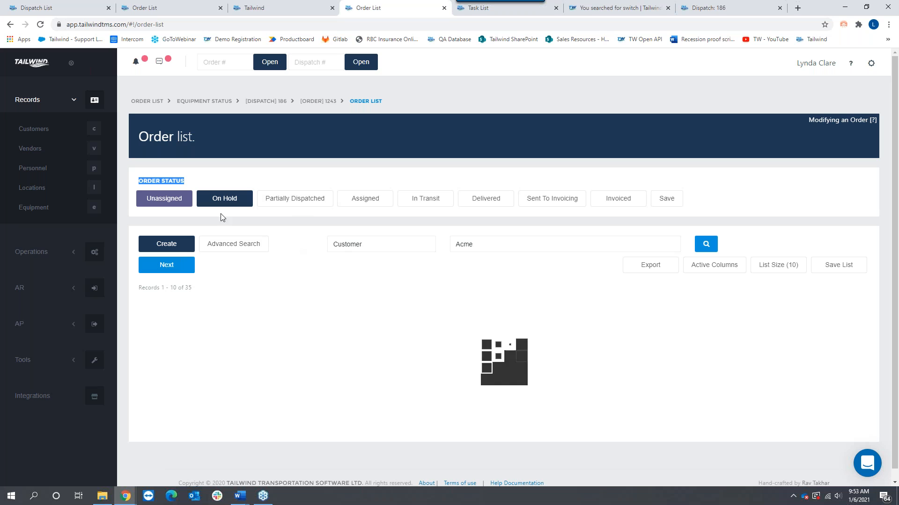
click(223, 200)
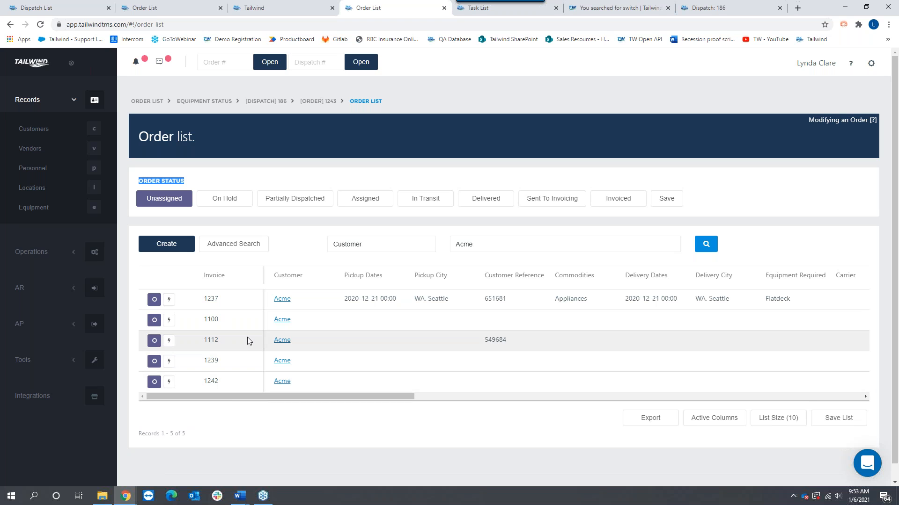
Step: Include In Transit, On Hold, Partially Dispatched, Assigned and Delivered orders in the list again alongside Unassigned
click(428, 201)
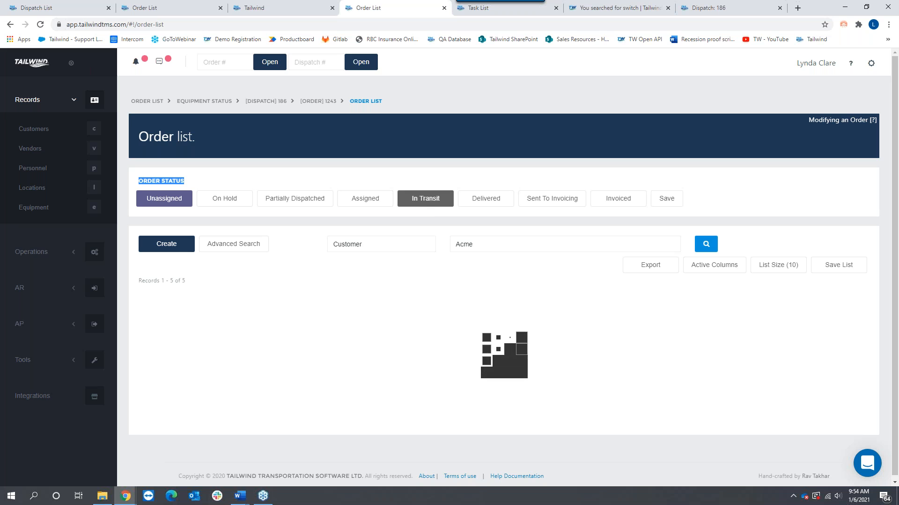
click(222, 203)
click(297, 201)
click(373, 198)
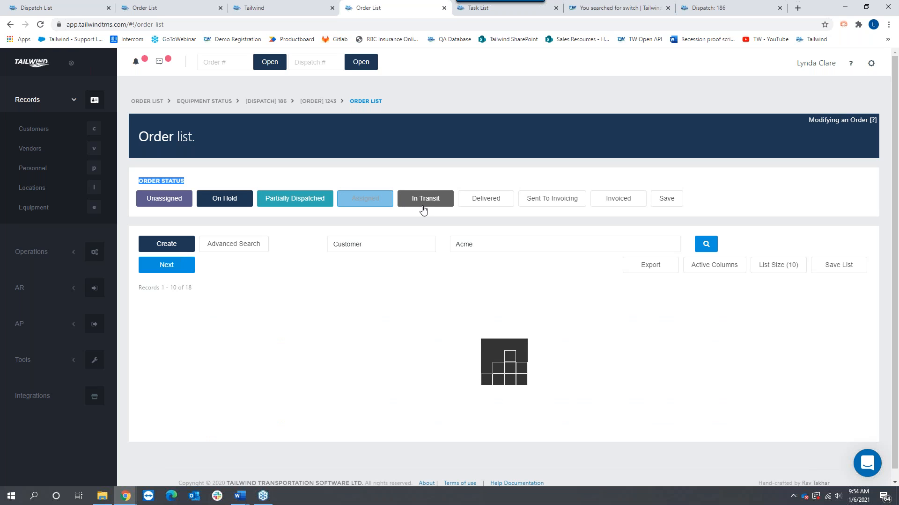
click(483, 197)
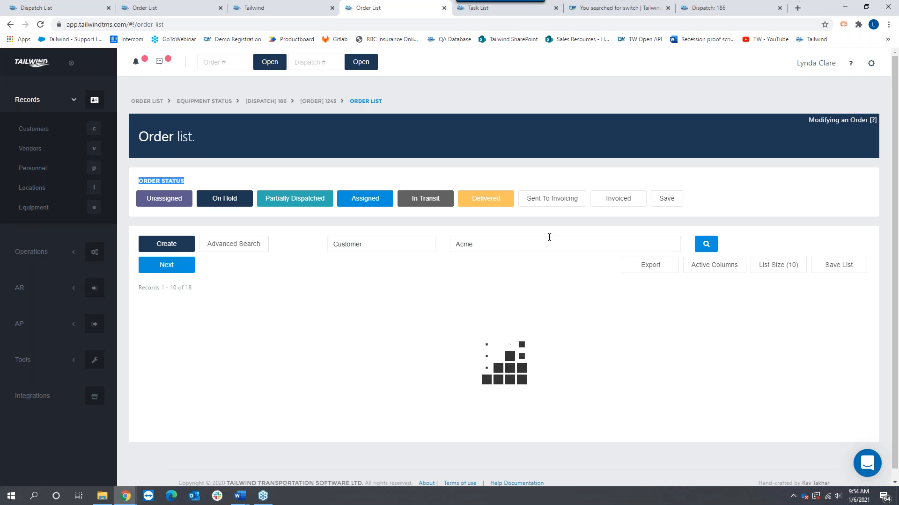
Step: Try the Sent To Invoicing and Invoiced status filters on the Acme order list, and turn both off again
click(561, 199)
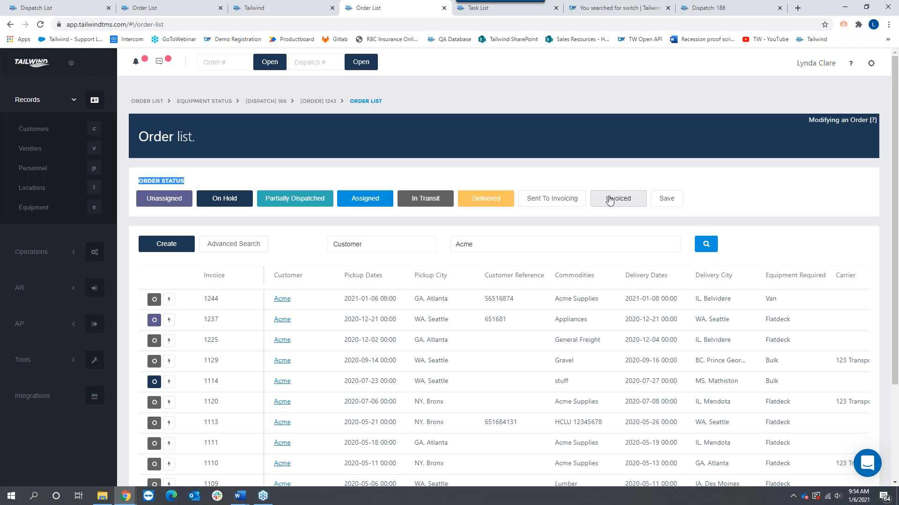
click(570, 203)
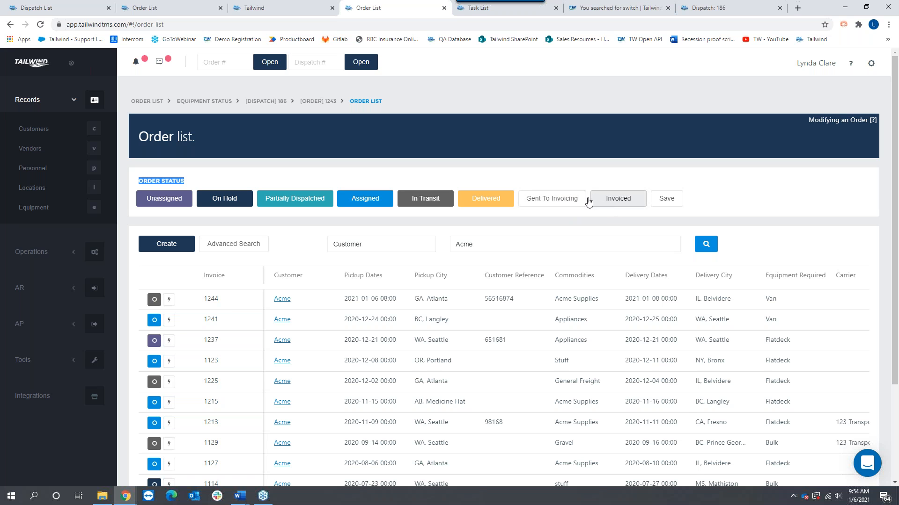
click(617, 204)
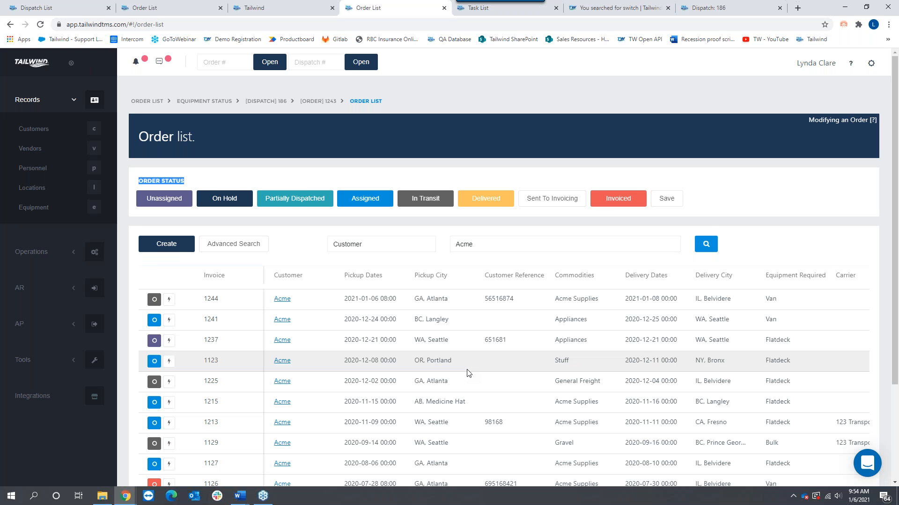
scroll(465, 377, down, 2)
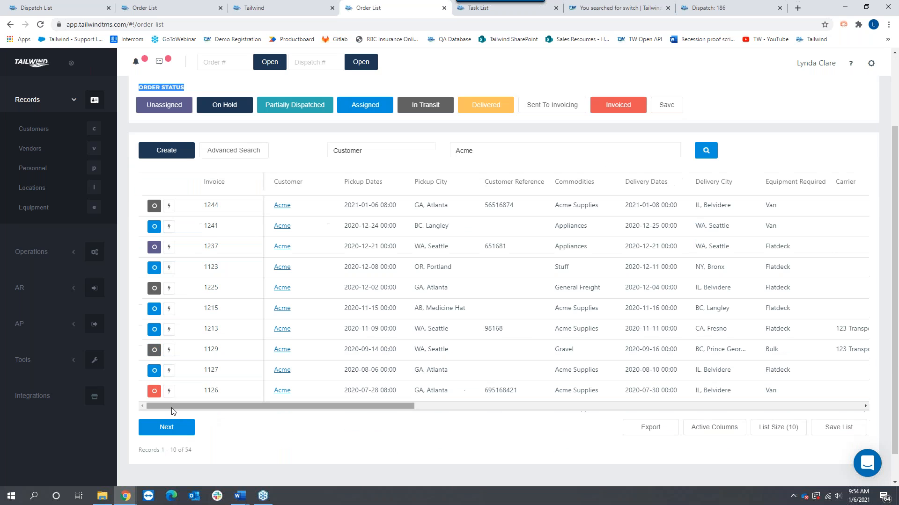
click(633, 112)
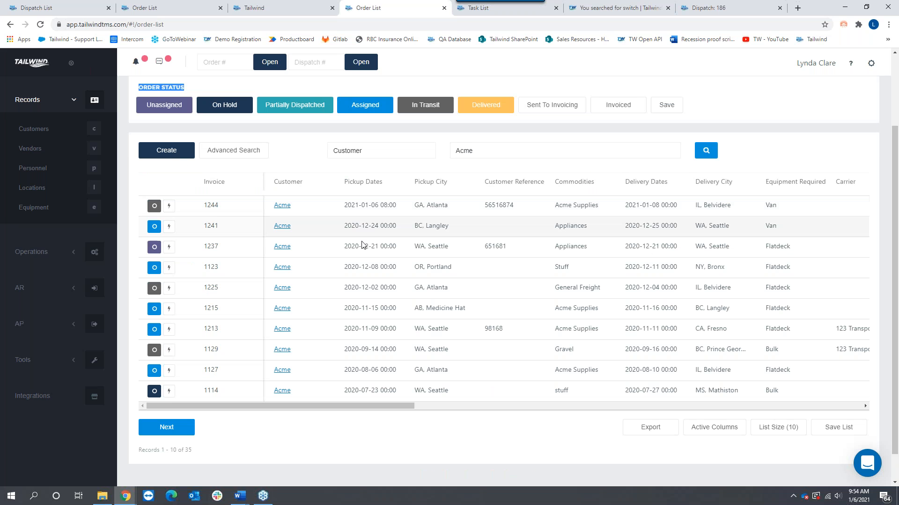
scroll(363, 247, up, 2)
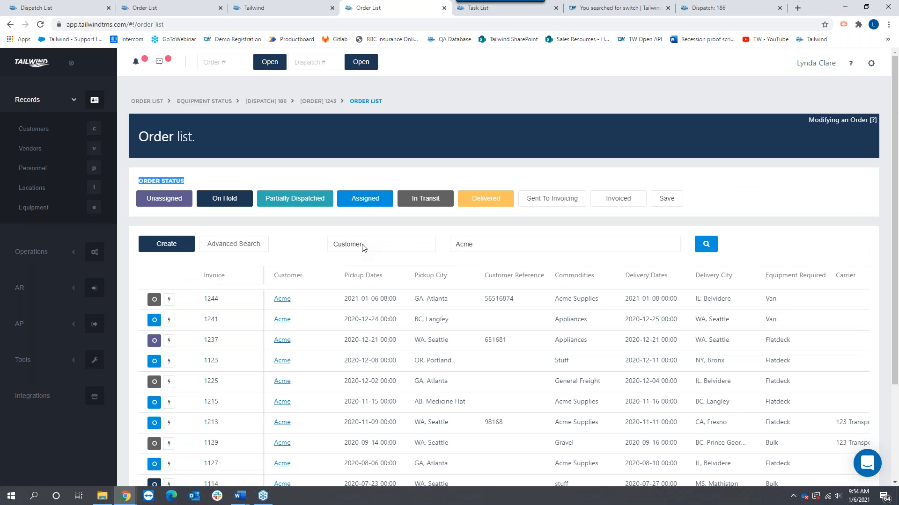